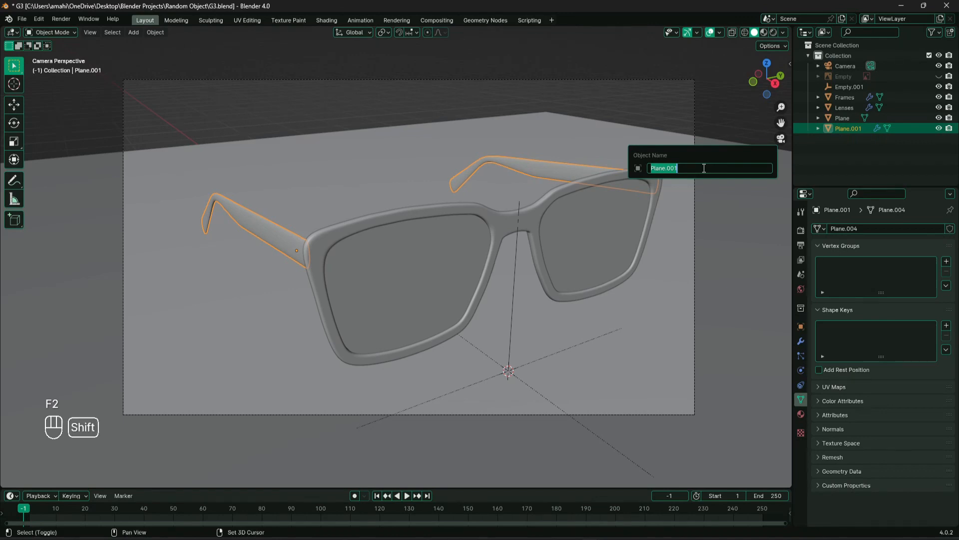
Rename the temple-arm object as Handles and the ground plane as Floor
text(les)
key(Return)
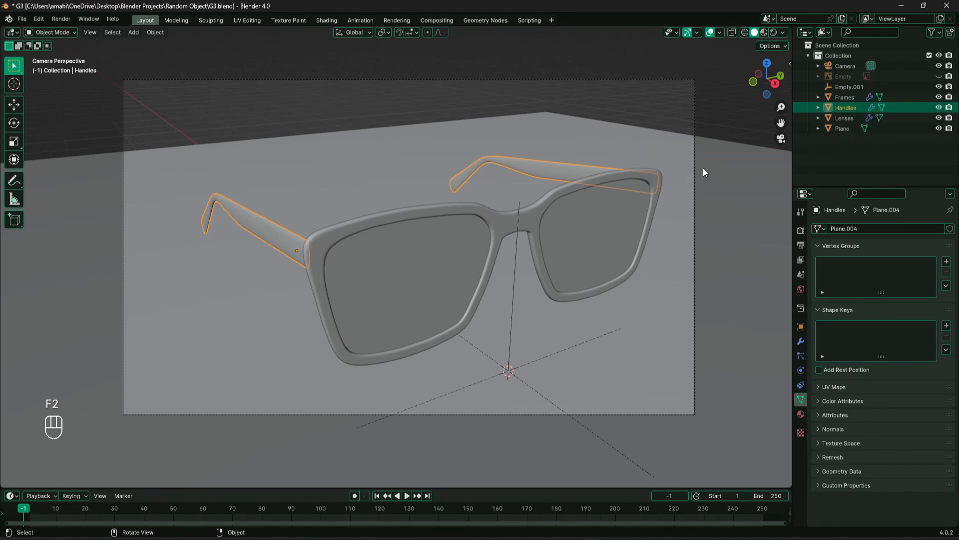
click(842, 129)
key(F2)
text(Floor)
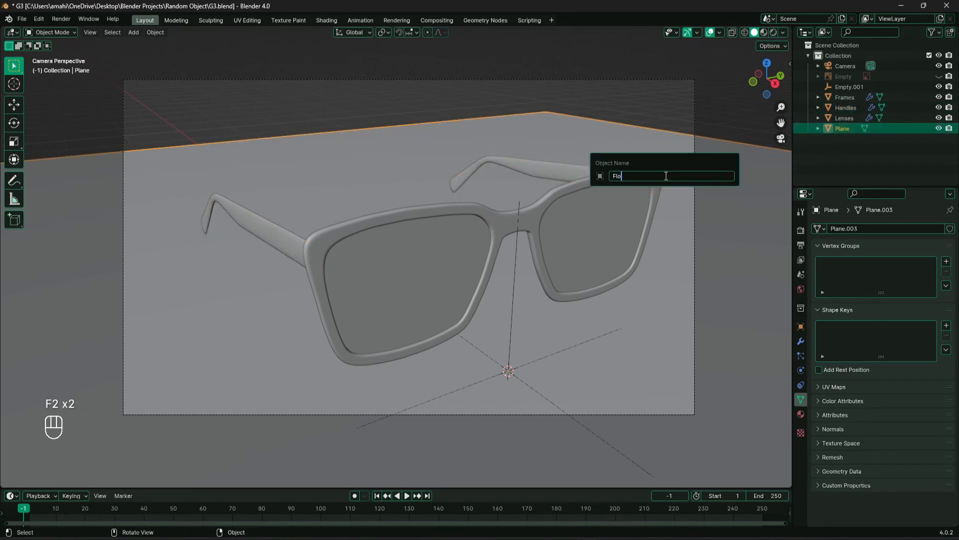
key(Return)
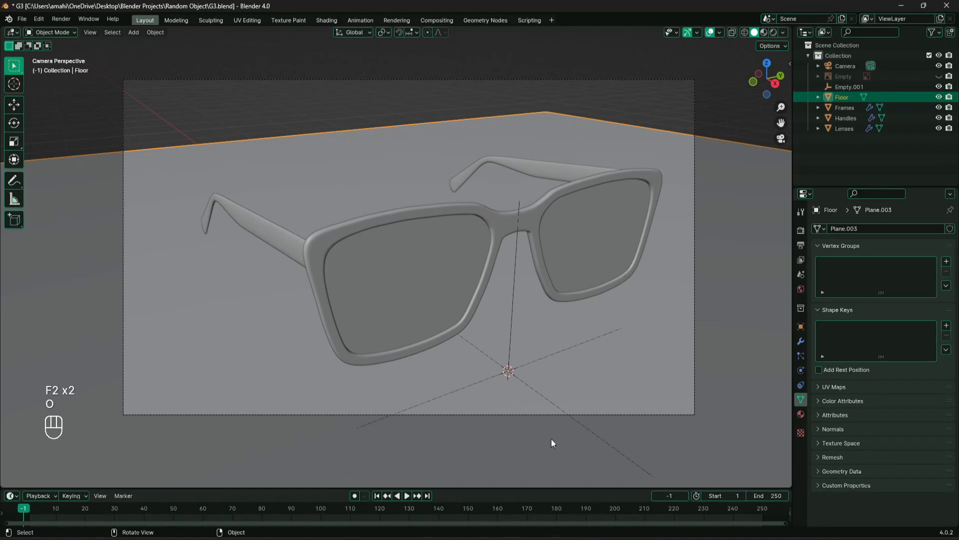
Move the Floor plane up about 0.3 m along Z to meet the bottom of the glasses' frames
alt+middle_drag(644, 362, 438, 371)
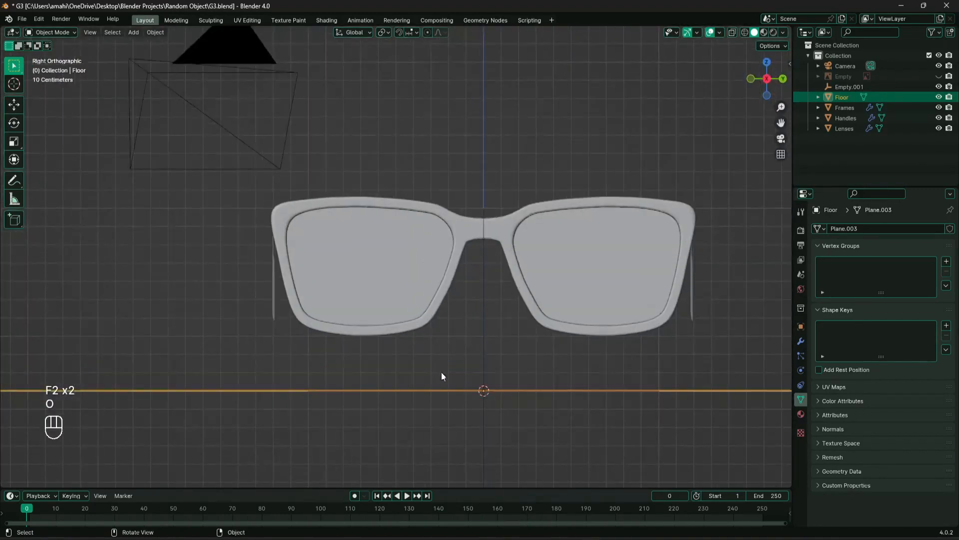
scroll(439, 370, up, 1)
key(g)
key(z)
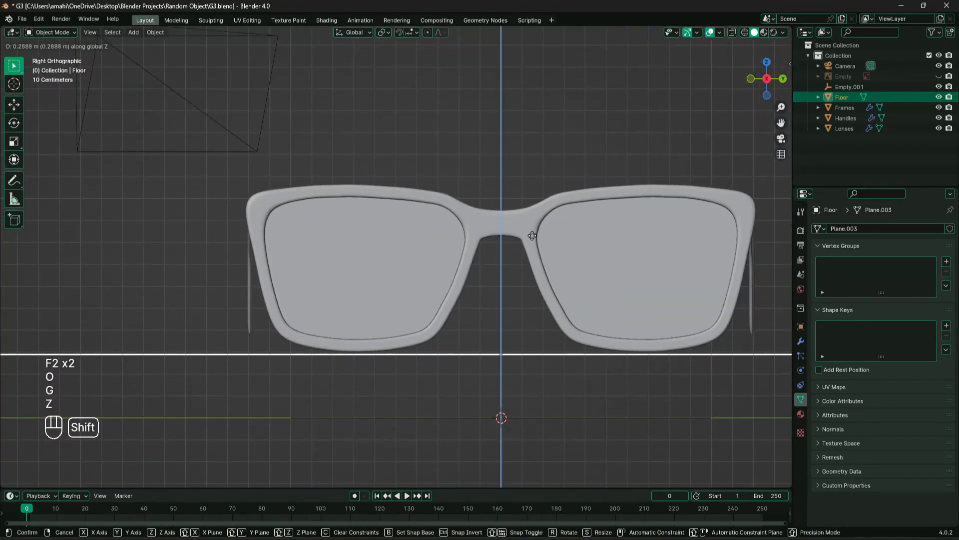
click(532, 228)
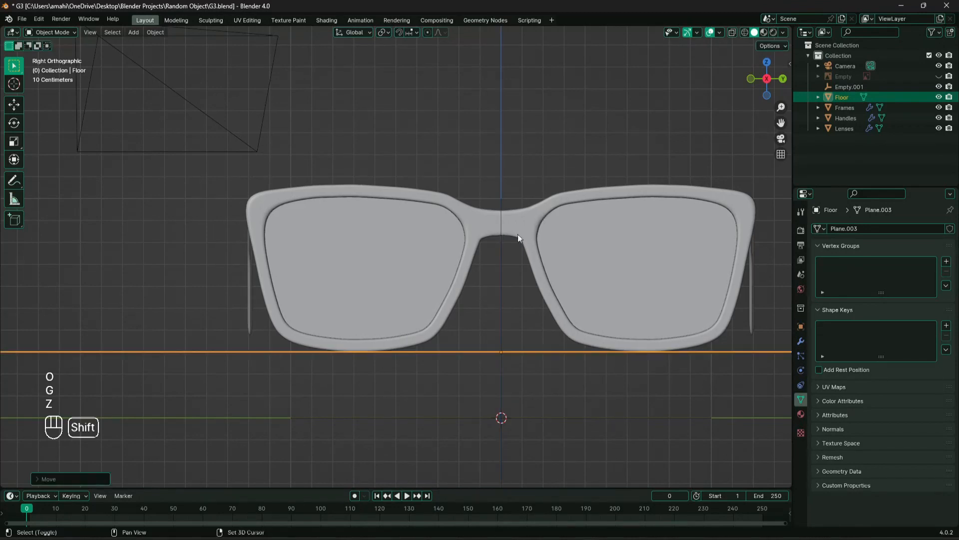
Rotate the Handles slightly about the global Y axis so that their curved tips lower toward the floor
scroll(263, 345, down, 2)
alt+middle_drag(260, 345, 428, 365)
scroll(427, 366, up, 2)
scroll(426, 363, up, 1)
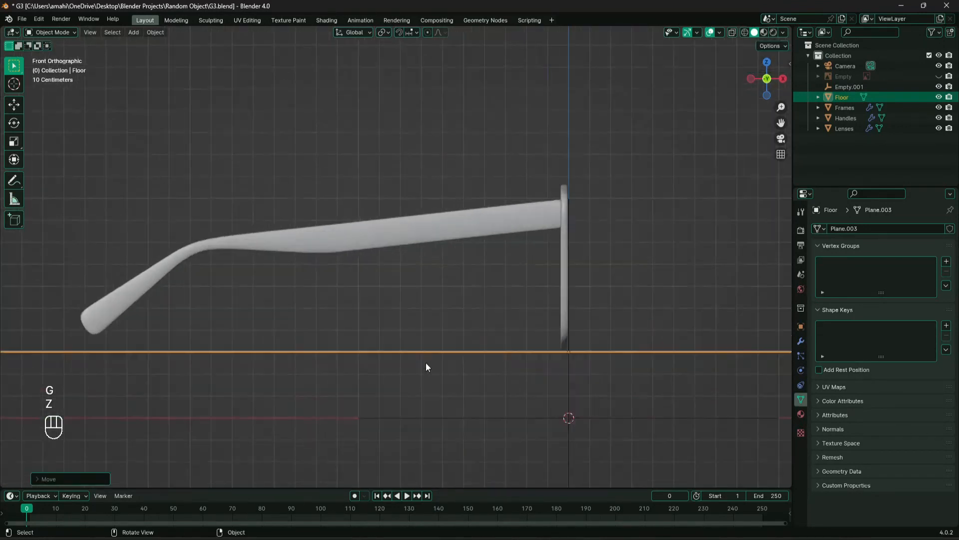
click(278, 242)
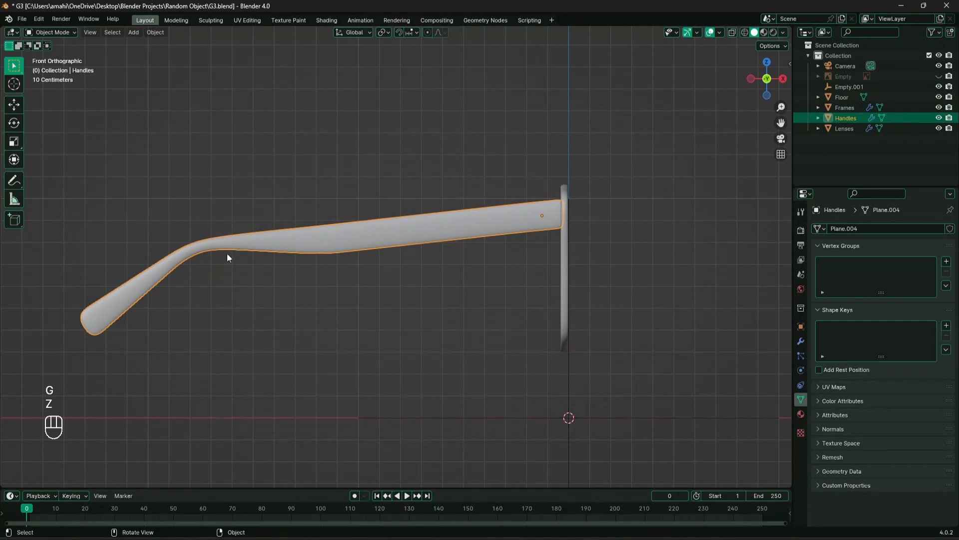
shift+middle_drag(180, 279, 169, 319)
scroll(103, 316, up, 1)
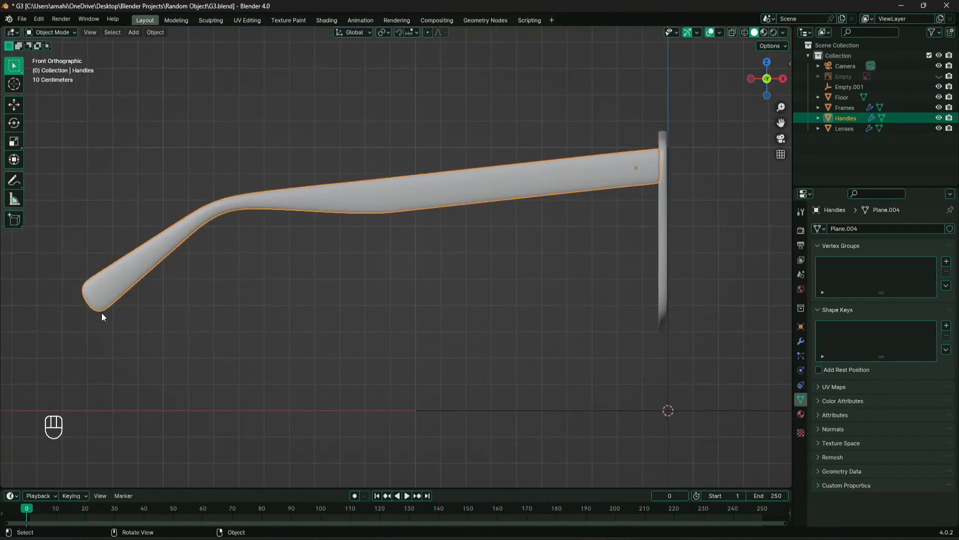
key(r)
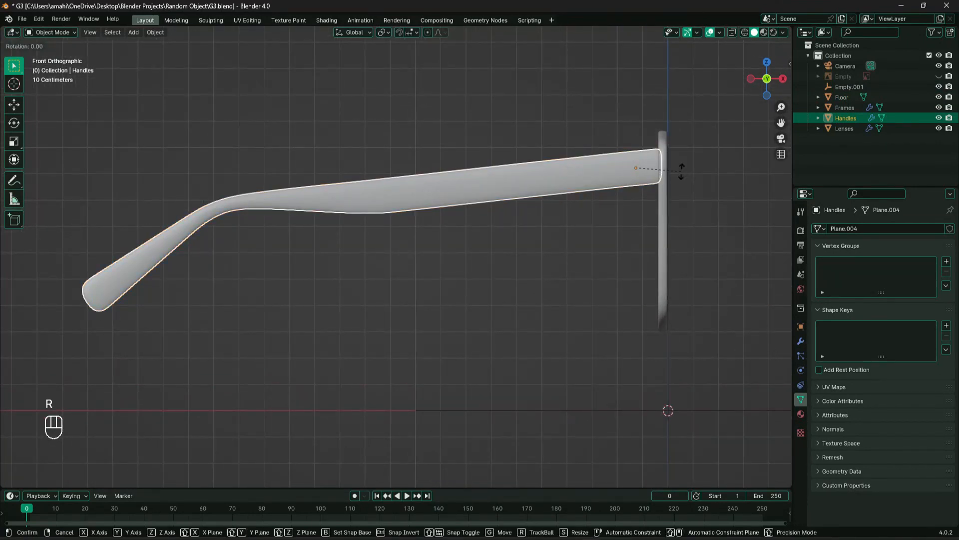
key(y)
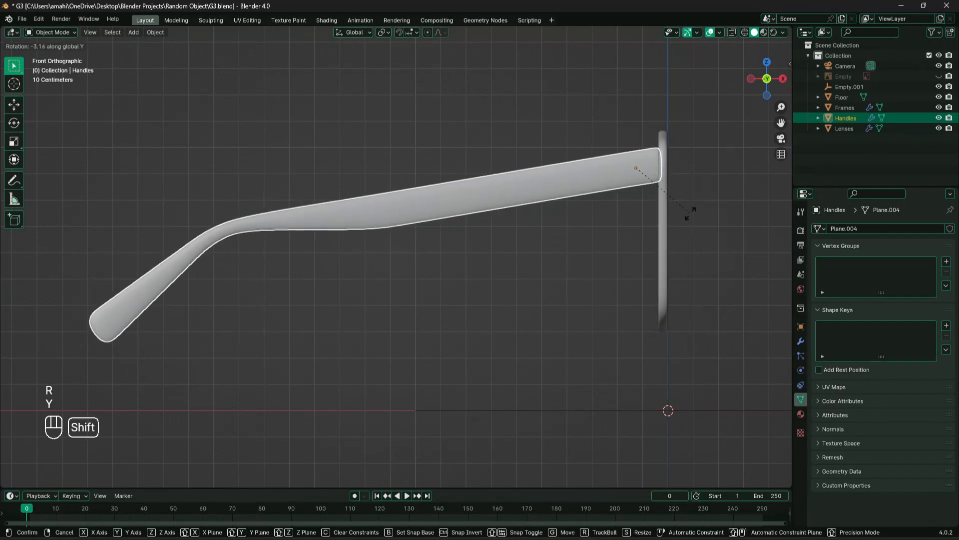
click(662, 299)
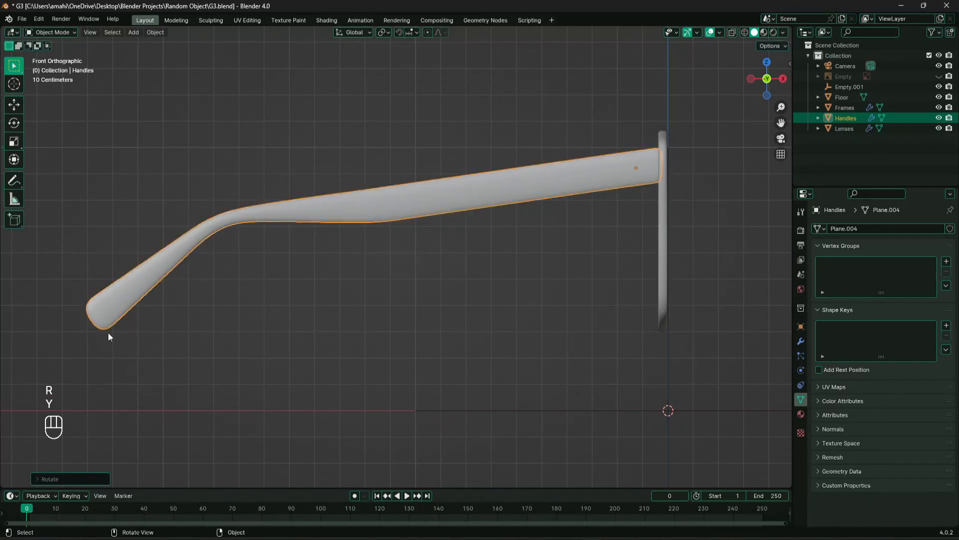
Set the EEVEE viewport samples to 128
alt+middle_drag(668, 339, 753, 241)
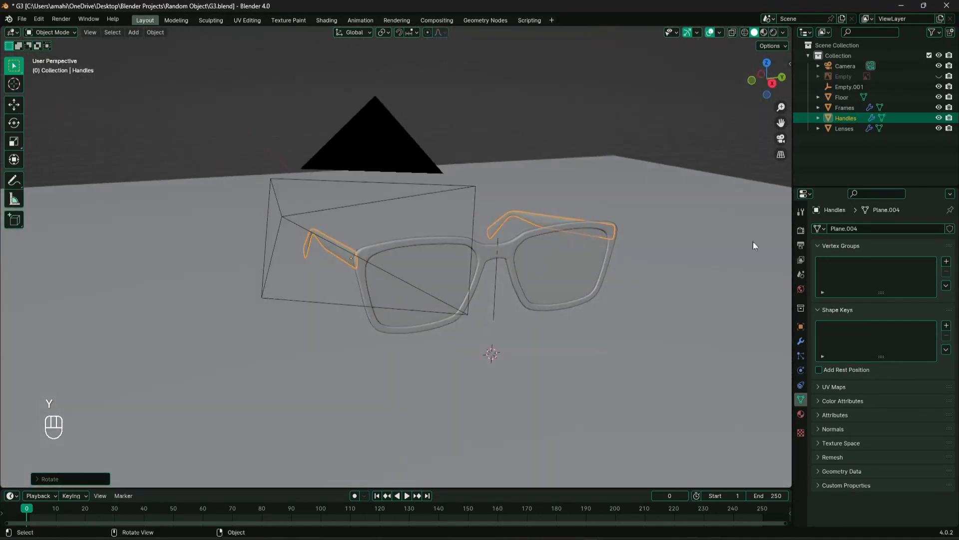
click(801, 230)
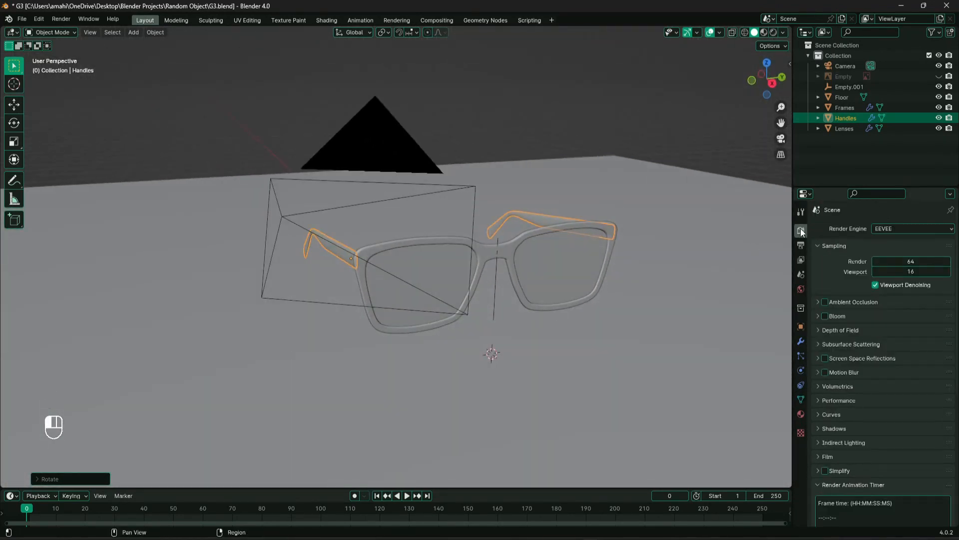
click(898, 271)
text(128)
key(Return)
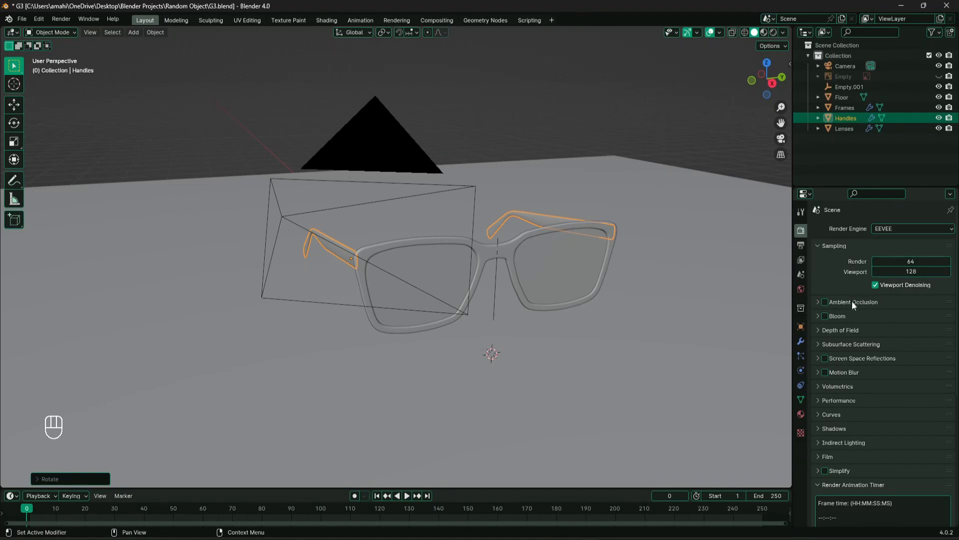
Enable ambient occlusion, bloom and screen space reflections with refraction for the EEVEE render
click(825, 317)
click(825, 358)
click(821, 358)
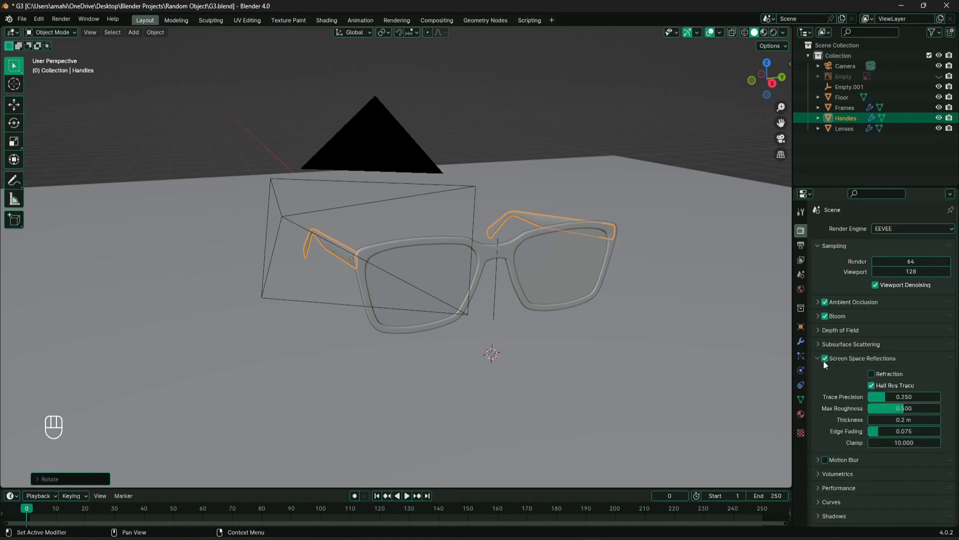
click(872, 375)
click(825, 361)
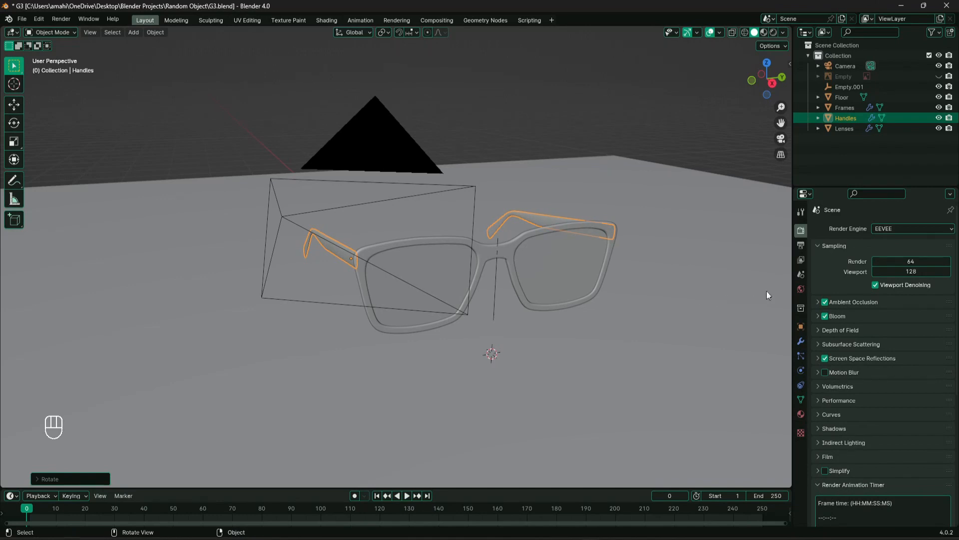
Display the scene in material preview shading and give the floor plane a new material named Floor
click(764, 32)
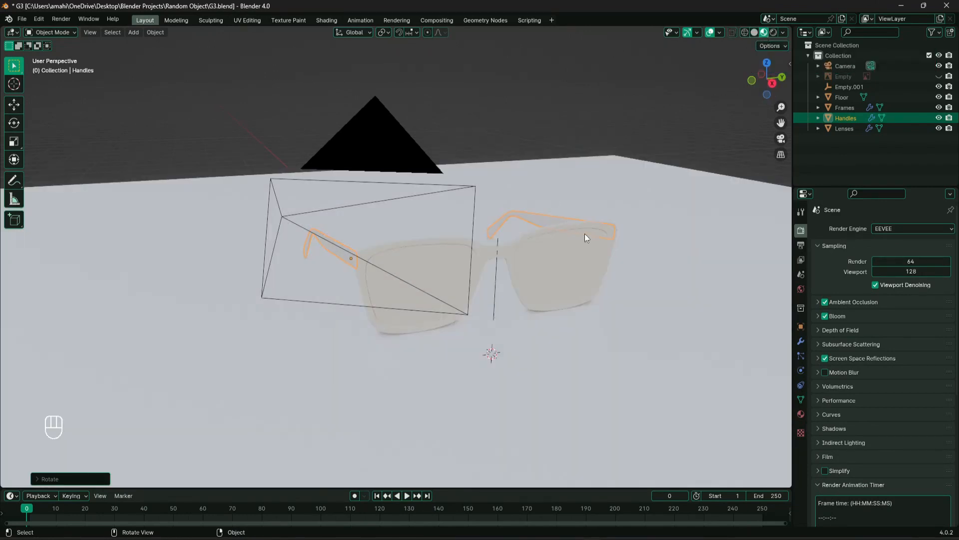
click(599, 341)
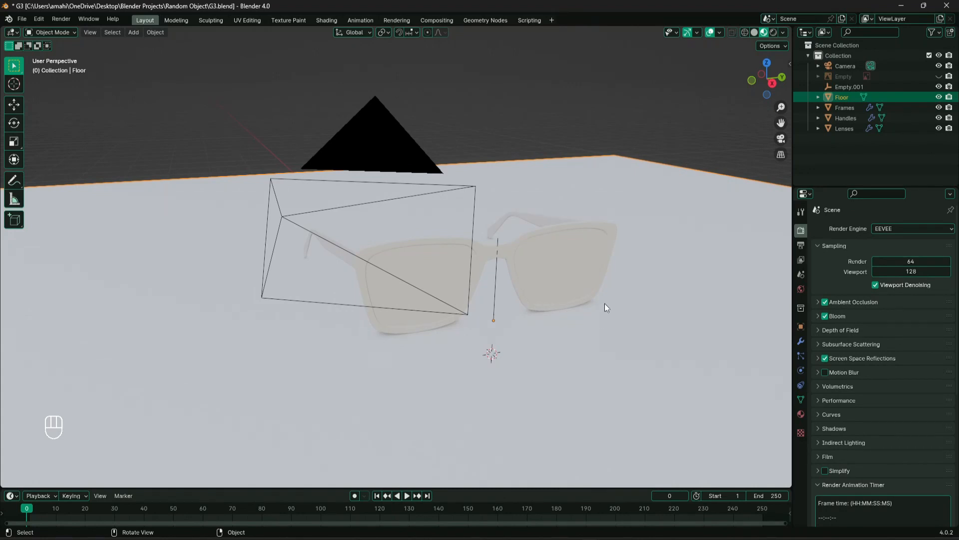
click(801, 414)
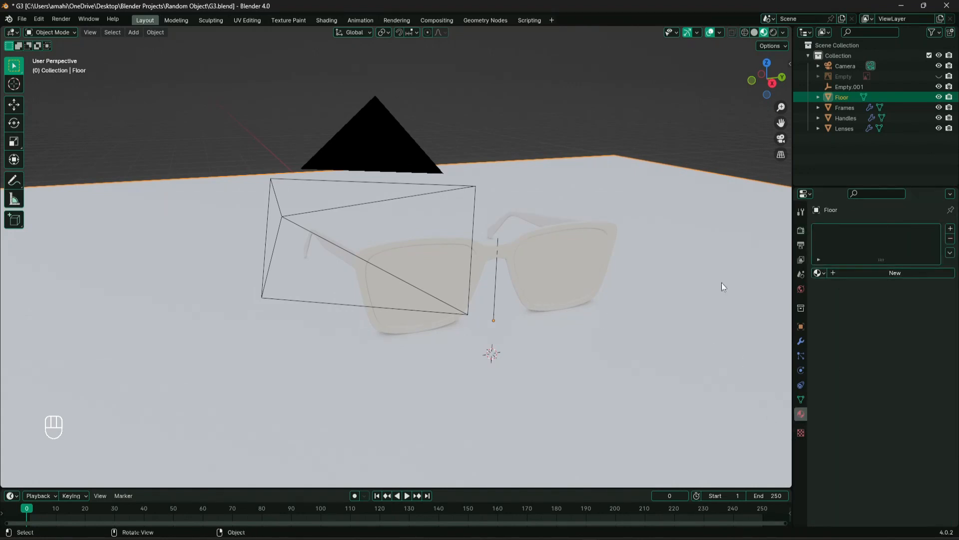
click(850, 272)
click(851, 273)
text(Floor)
key(Return)
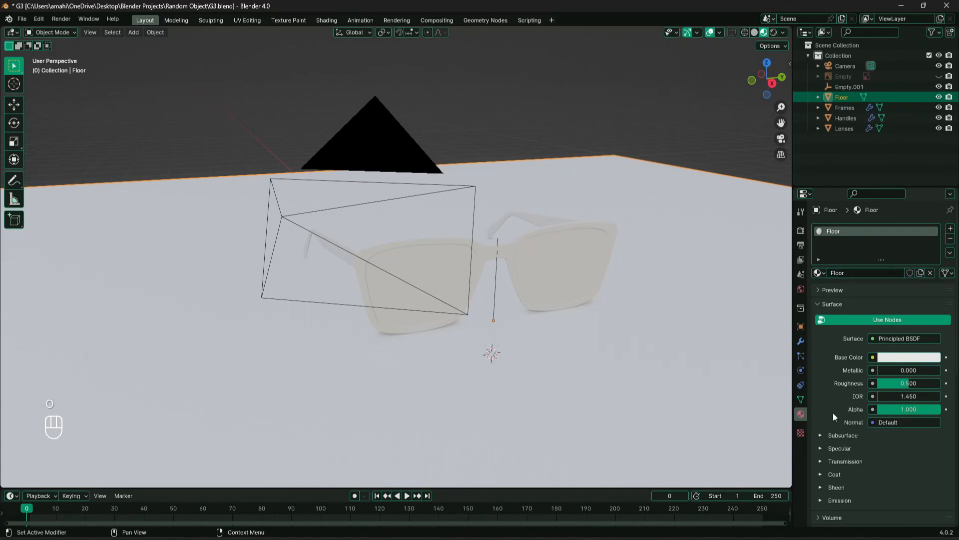
Give the Floor material a pink base colour with hue 0.9 and saturation 0.52, metallic 1 and roughness about 0.56
click(894, 356)
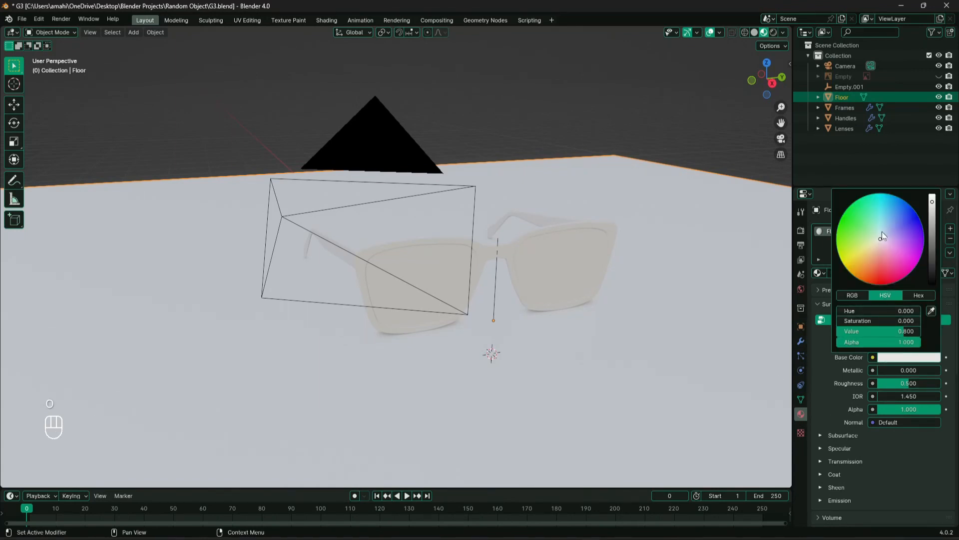
drag(883, 235, 894, 247)
click(878, 320)
text(.52)
key(Return)
drag(879, 330, 900, 331)
click(900, 311)
text(.9)
key(Return)
mouse_move(884, 370)
mouse_down()
mouse_move(947, 371)
mouse_move(913, 383)
mouse_up()
Add a material named Frame to the glasses' frames with a light blue base colour, metallic 1 and roughness 0.2
middle_drag(424, 274, 390, 360)
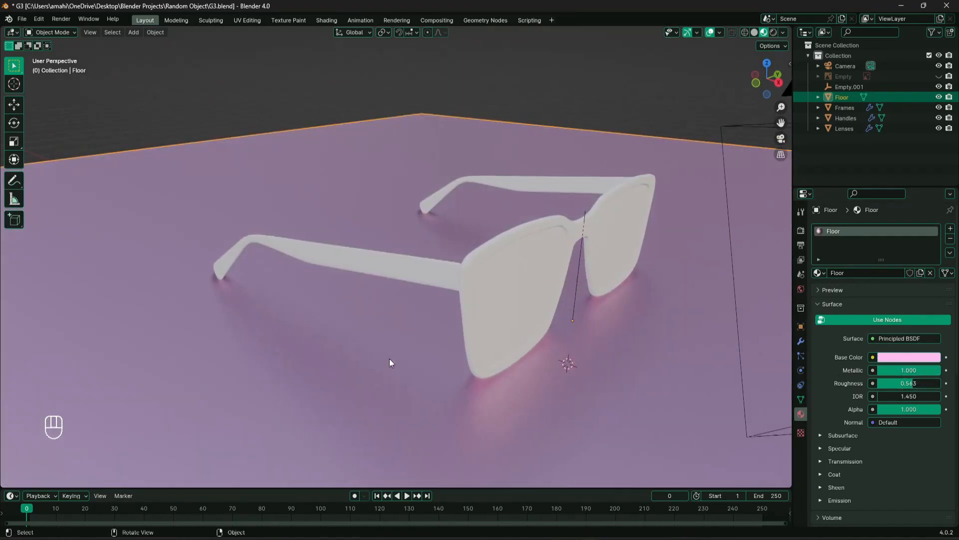
click(462, 283)
click(878, 276)
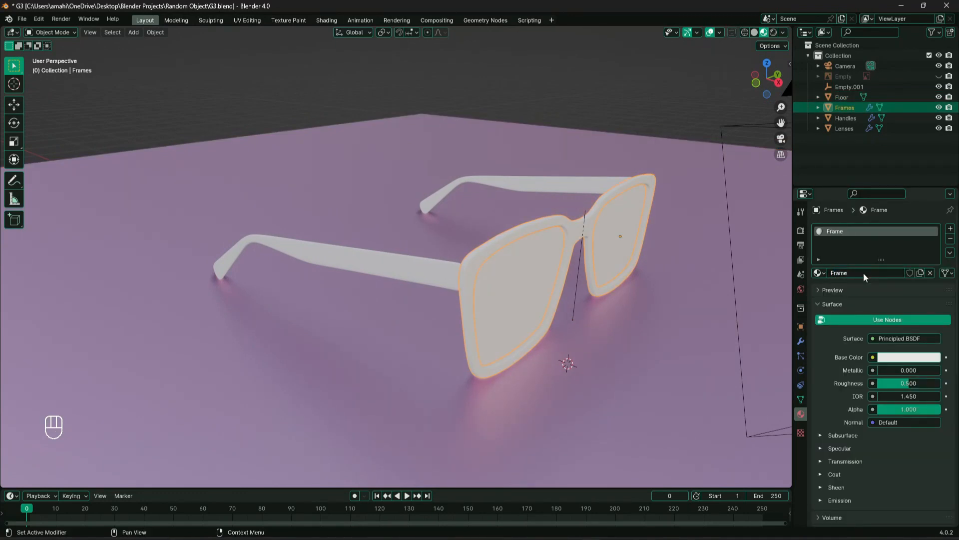
click(909, 356)
click(885, 221)
drag(893, 321, 876, 321)
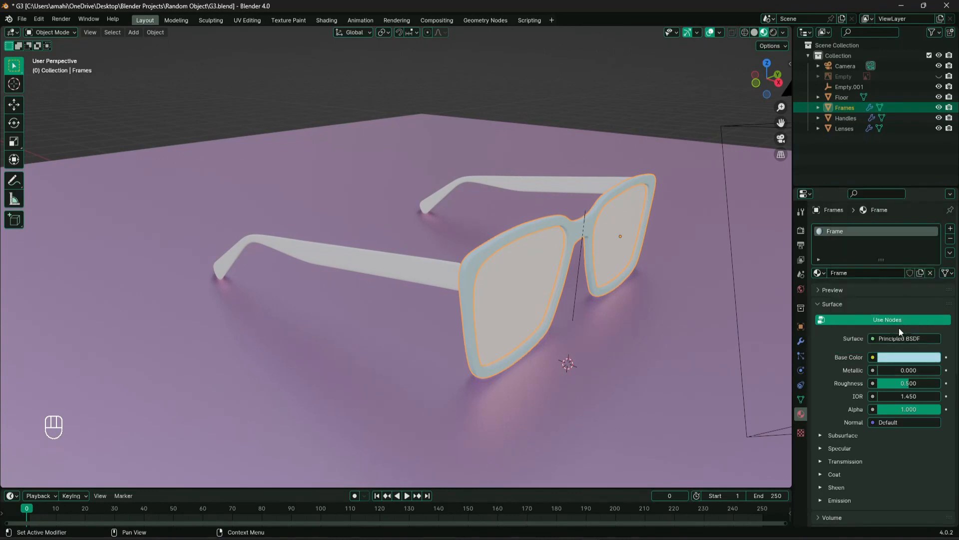
mouse_move(889, 370)
mouse_down()
mouse_move(939, 370)
mouse_move(894, 383)
mouse_up()
Link the Frame material from the frames to the Handles
scroll(652, 327, up, 2)
click(439, 298)
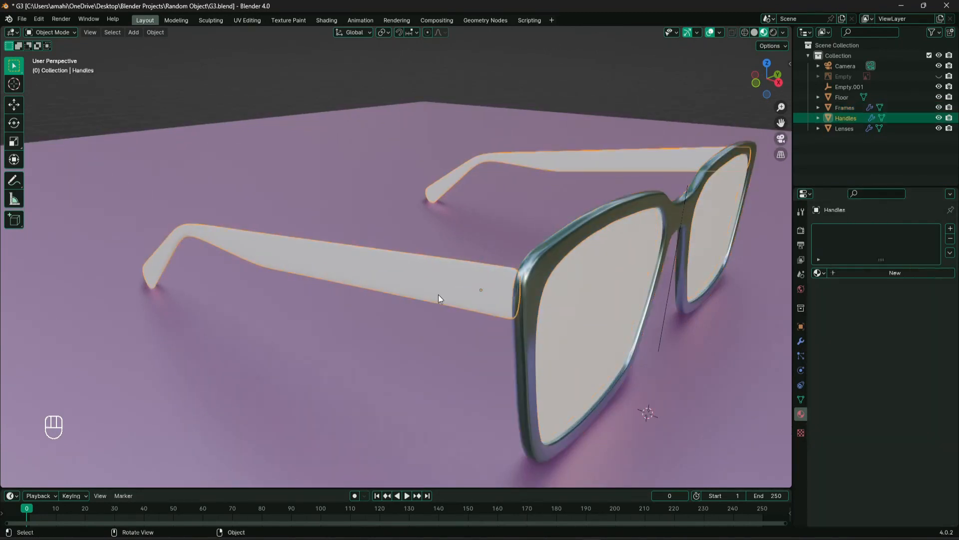
shift+click(538, 272)
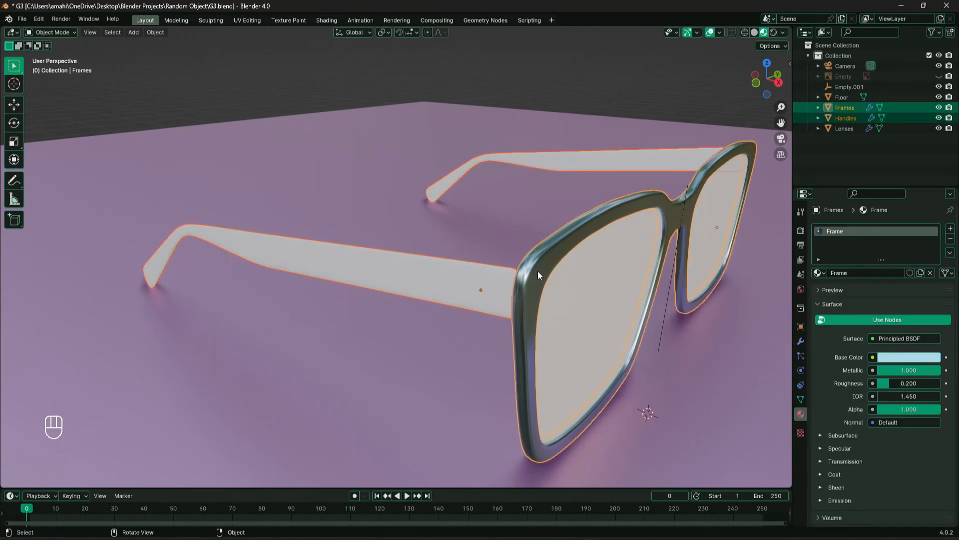
key(ctrl+l)
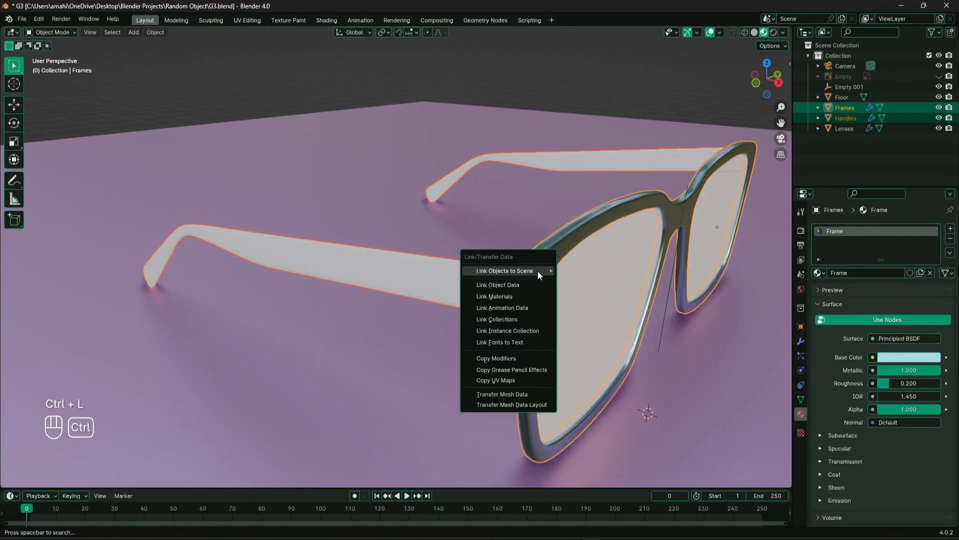
click(510, 299)
ctrl+click(415, 281)
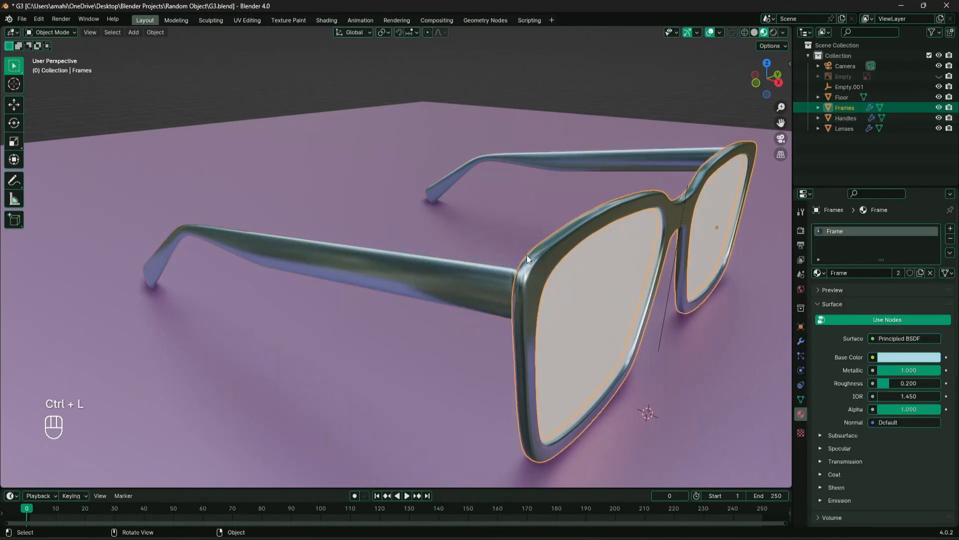
Create a new material named Lenses on the lenses object
middle_drag(460, 287, 509, 324)
click(508, 320)
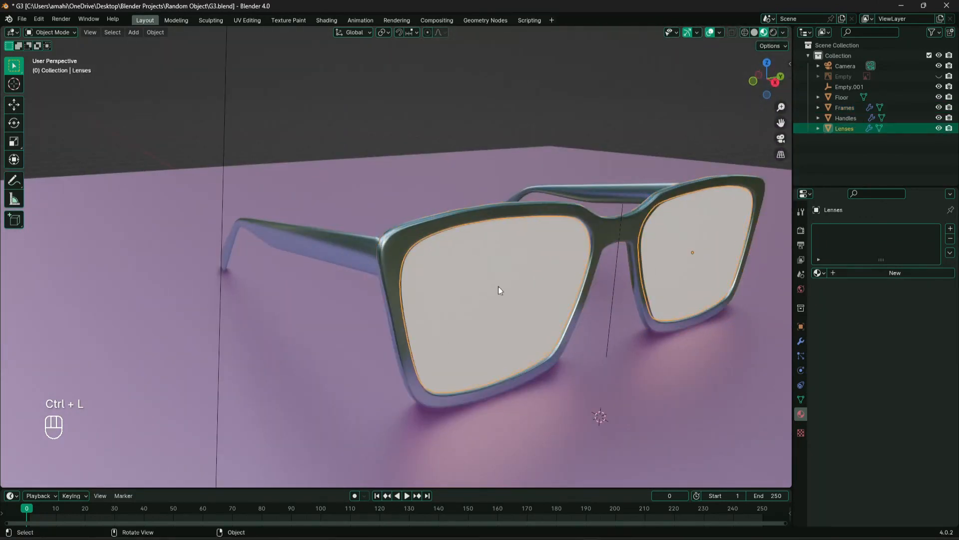
click(872, 274)
double_click(869, 275)
text(Le)
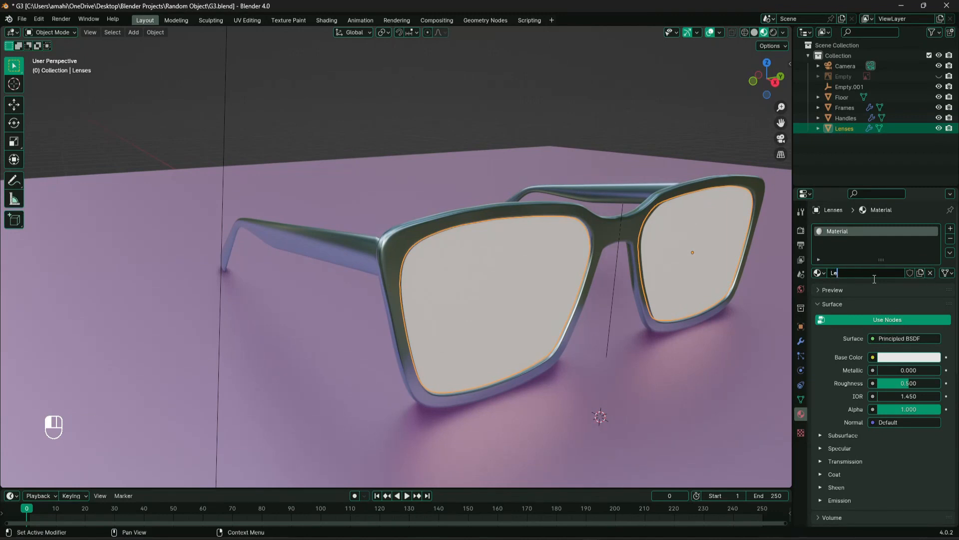
text(nses)
key(Return)
Set the Lenses material's roughness to 0 and its transmission weight to 1
drag(911, 383, 872, 383)
click(822, 460)
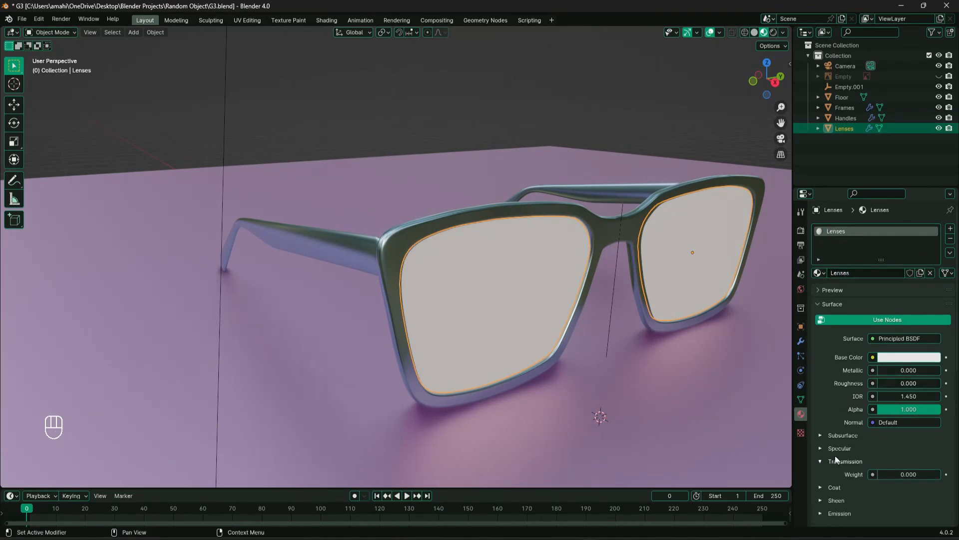
scroll(889, 436, down, 2)
drag(889, 433, 940, 433)
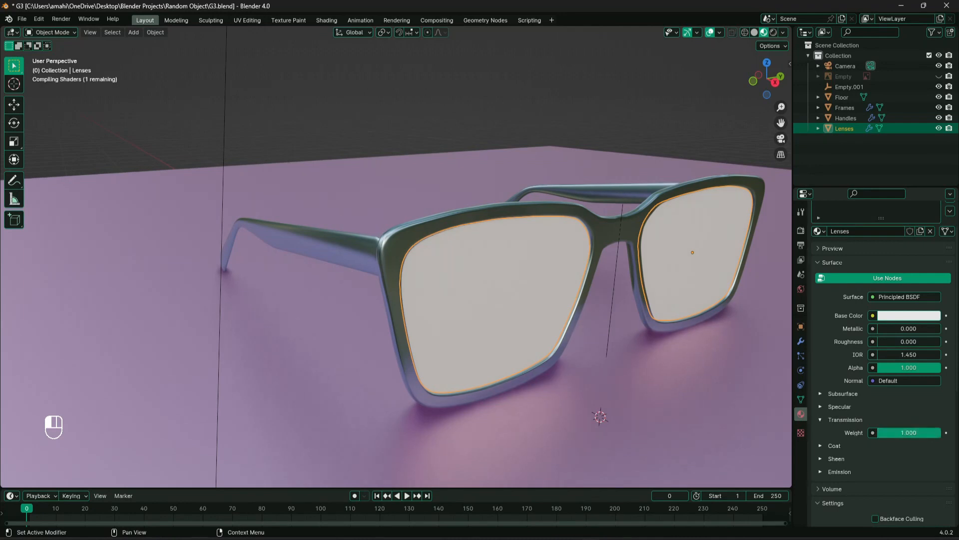
Enable backface culling and screen space refraction on the Lenses material, with Alpha Hashed blending and a 0.01 m refraction depth
scroll(875, 430, down, 5)
click(879, 416)
click(894, 427)
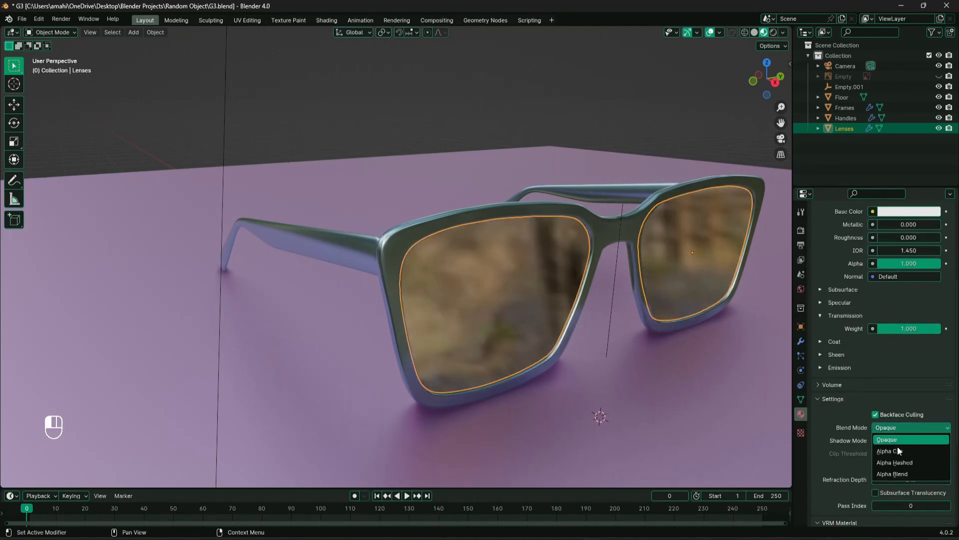
click(892, 461)
scroll(856, 450, down, 2)
click(875, 424)
key(KP_0)
shift+drag(919, 438, 929, 439)
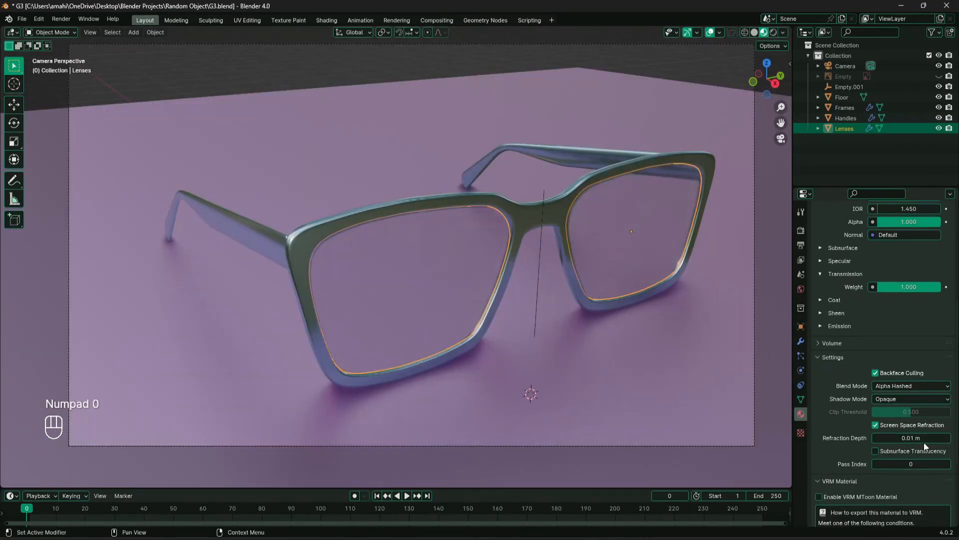
Set the Lenses material's refraction depth to 0.1 m
click(923, 437)
text(0.1)
key(Return)
Enable scene lights and scene world in the viewport shading, and scale the Floor up until it fills the camera frame
click(767, 165)
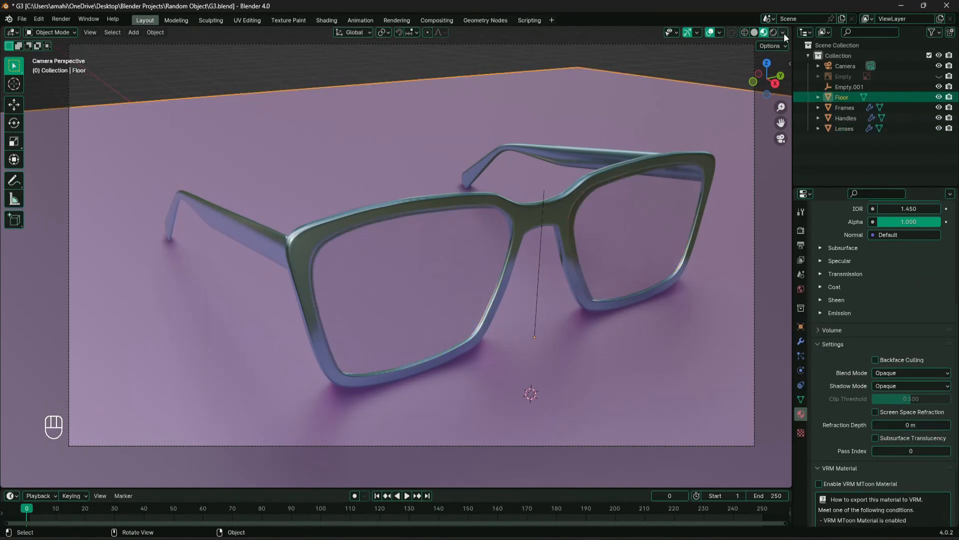
click(784, 33)
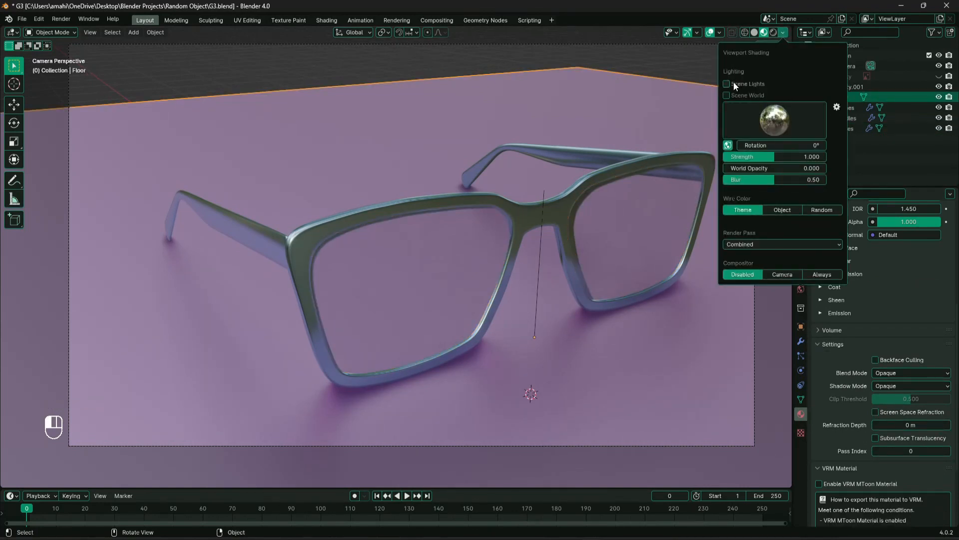
click(727, 95)
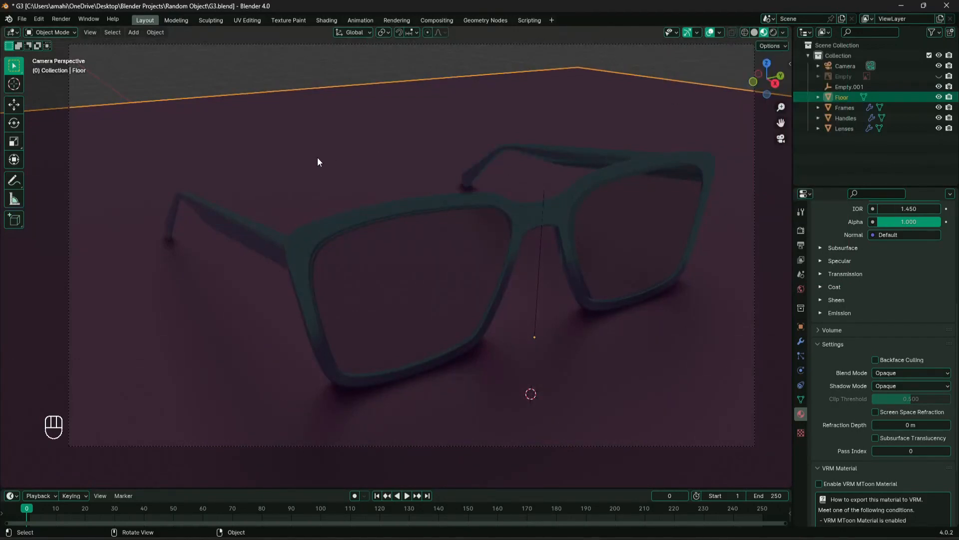
key(s)
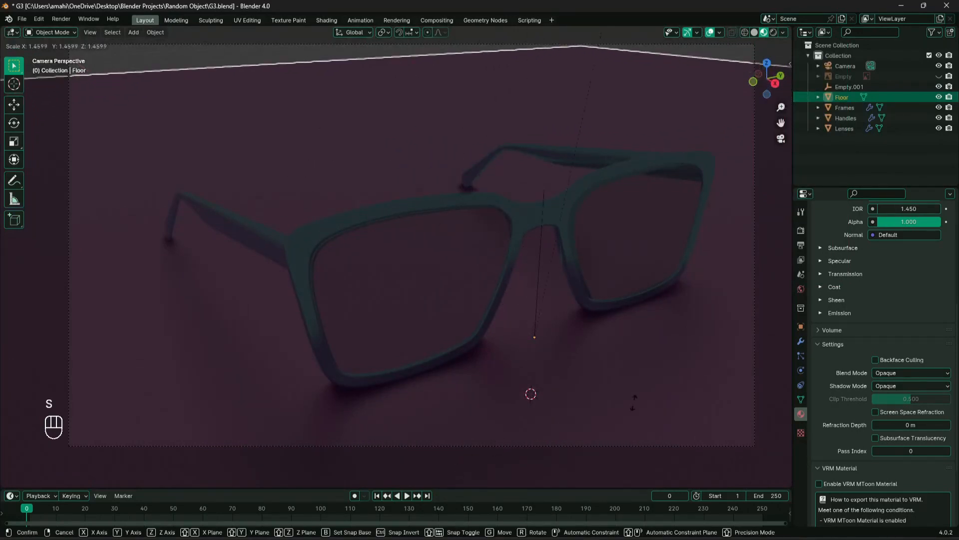
click(161, 188)
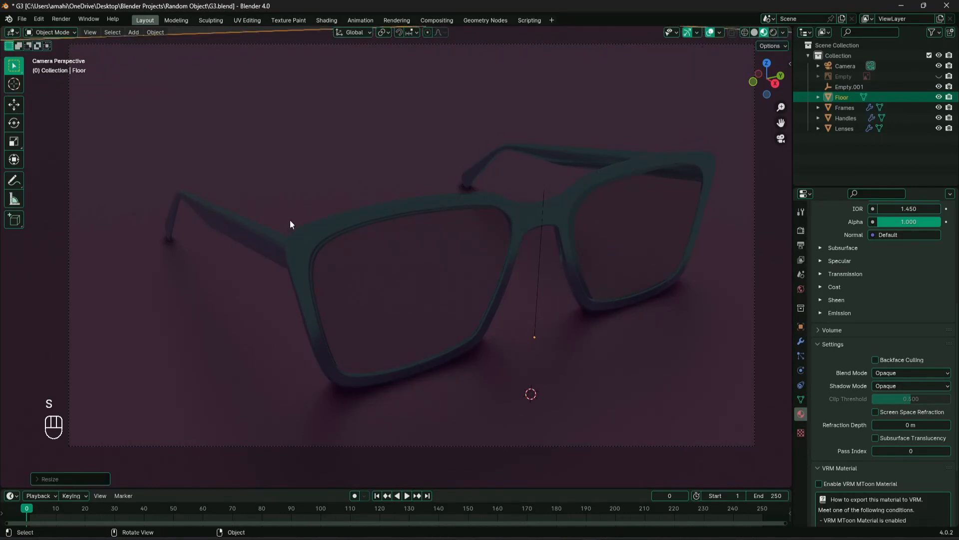
Add an area light, raise it to about 2.51 m above the glasses and scale it up to about 3.29
key(shift+a)
mouse_move(402, 428)
click(461, 462)
scroll(550, 444, down, 2)
scroll(540, 420, down, 2)
key(g)
click(588, 103)
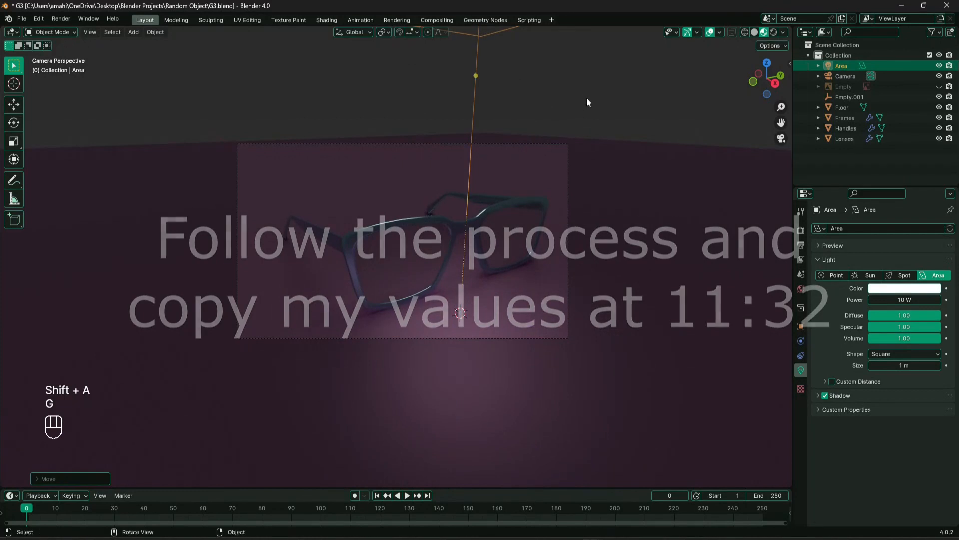
key(s)
click(80, 213)
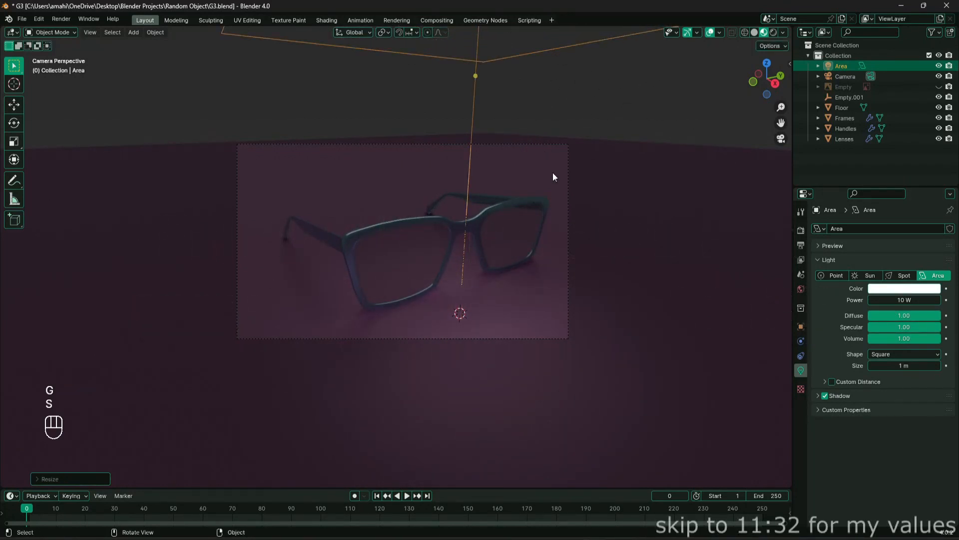
scroll(506, 176, up, 3)
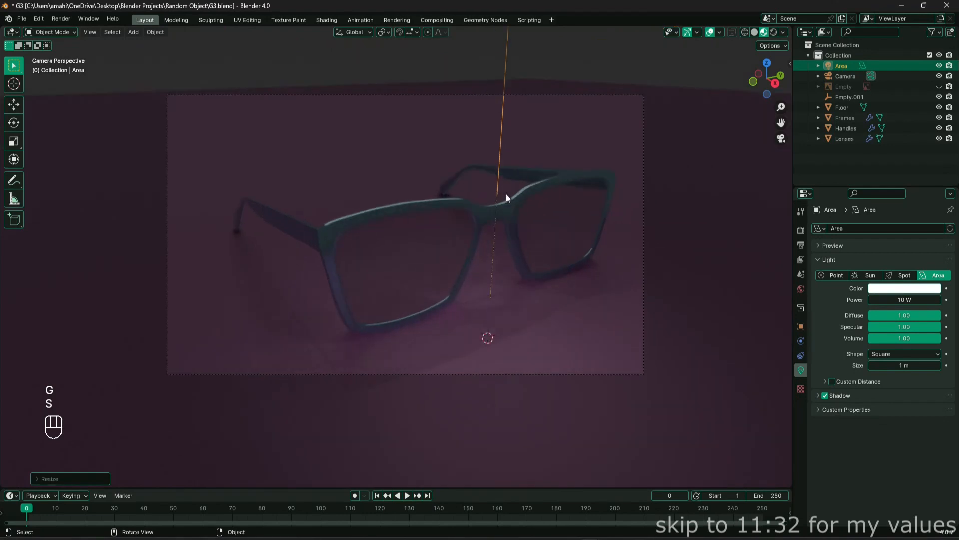
Add a new General Layout workspace and turn its Properties editor into a second, much wider 3D viewport
click(552, 20)
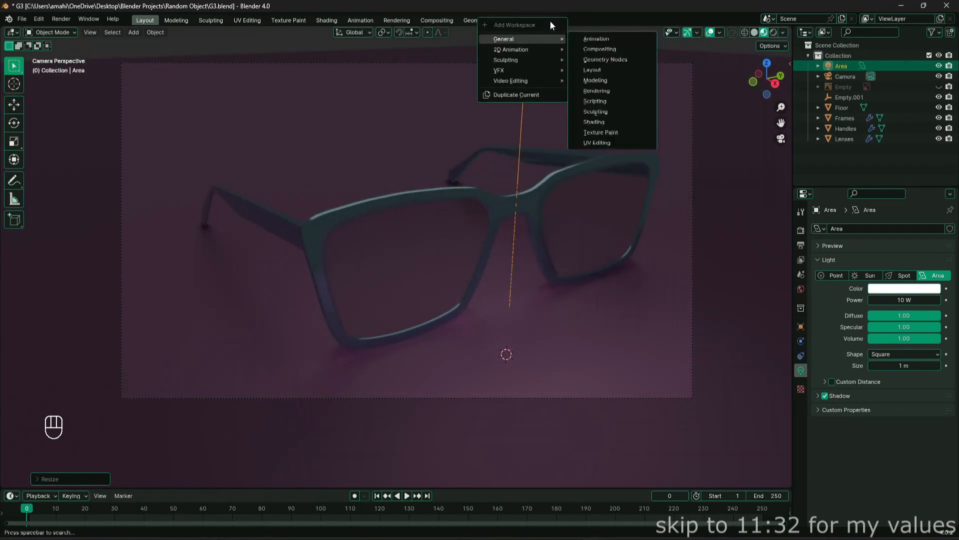
mouse_move(538, 41)
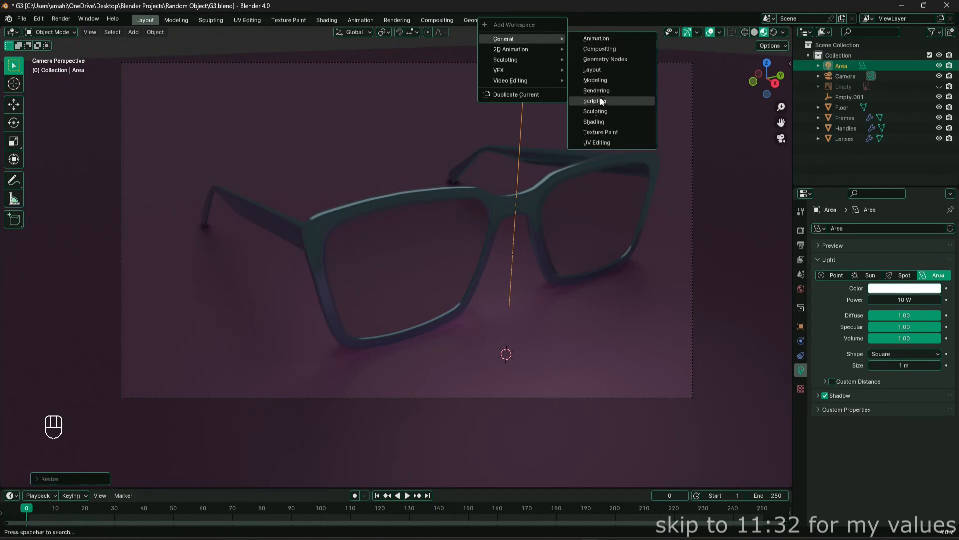
click(607, 69)
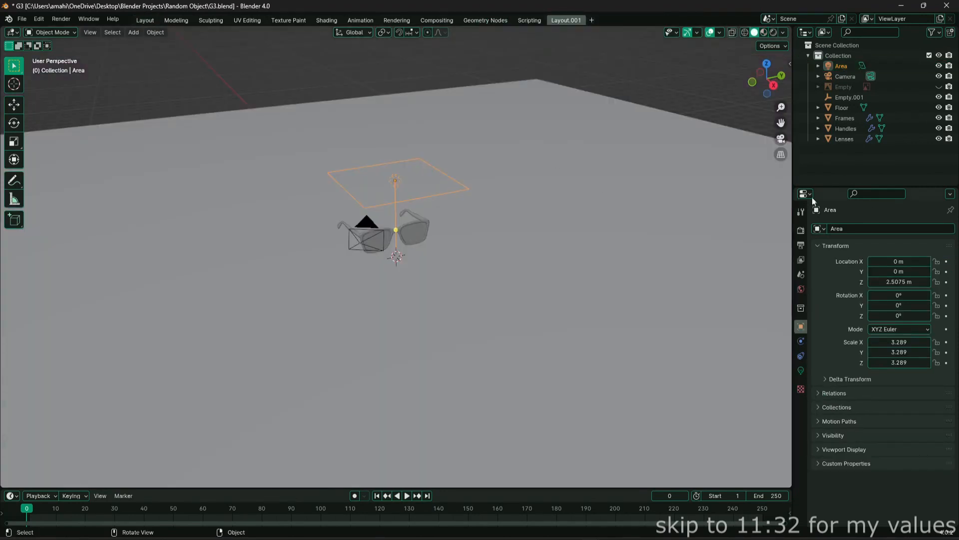
drag(792, 192, 360, 193)
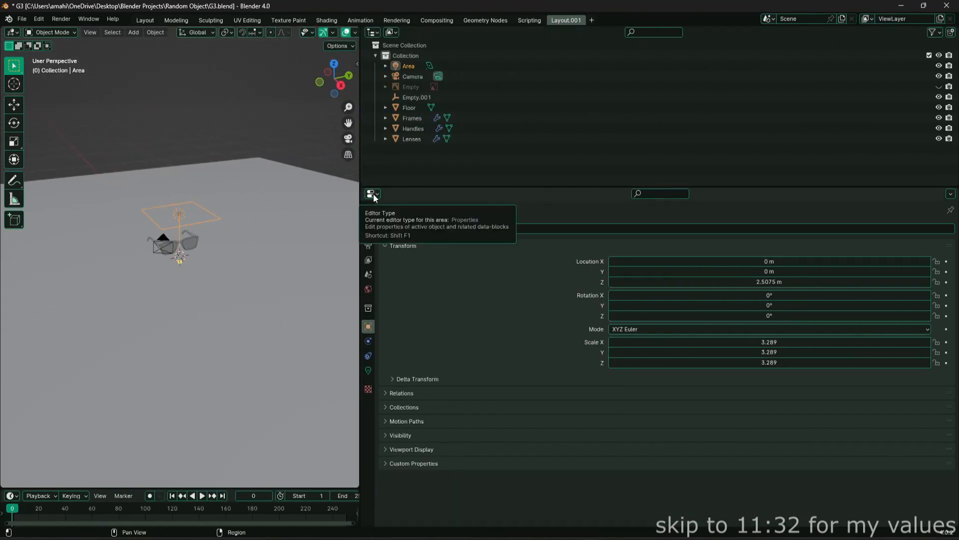
click(373, 195)
click(395, 221)
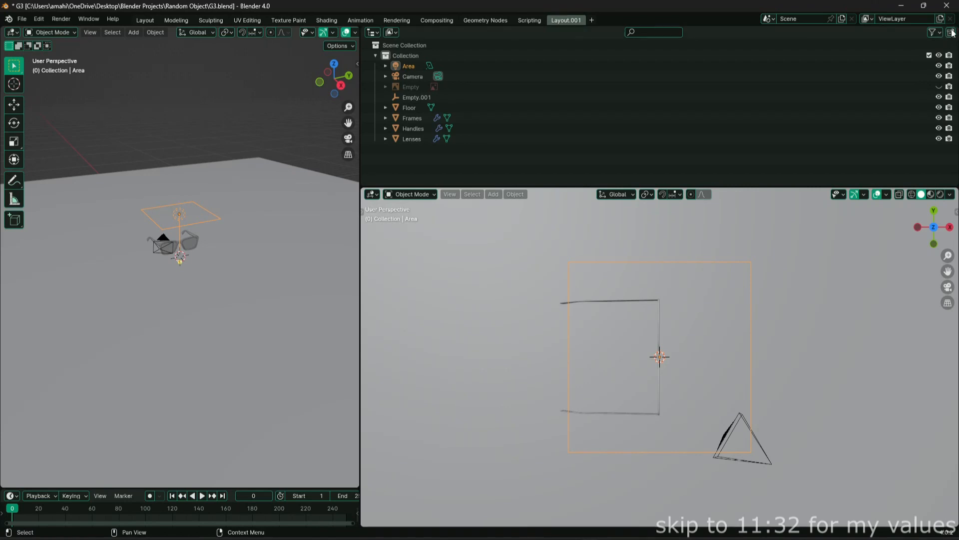
Split the Outliner area in two and make the new half a Properties editor
drag(957, 28, 641, 31)
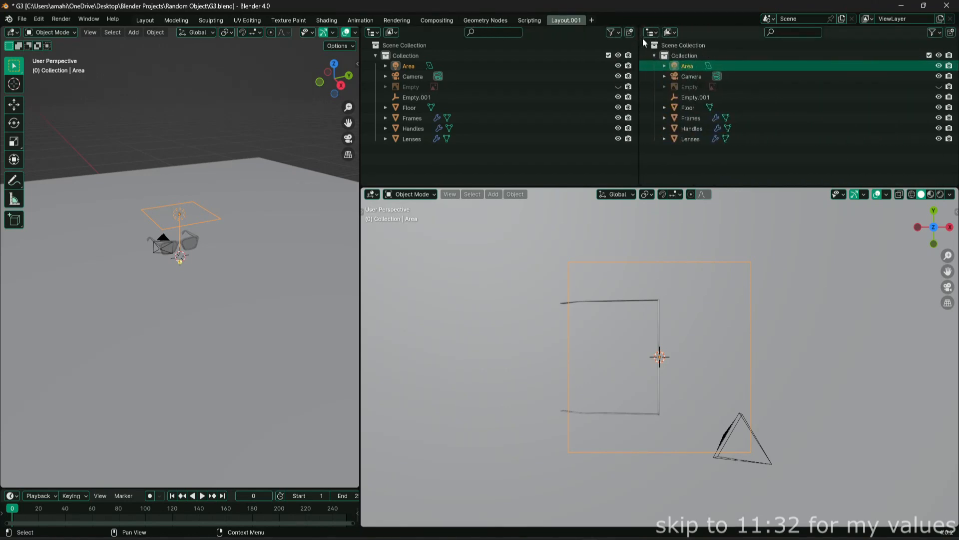
click(650, 32)
click(598, 72)
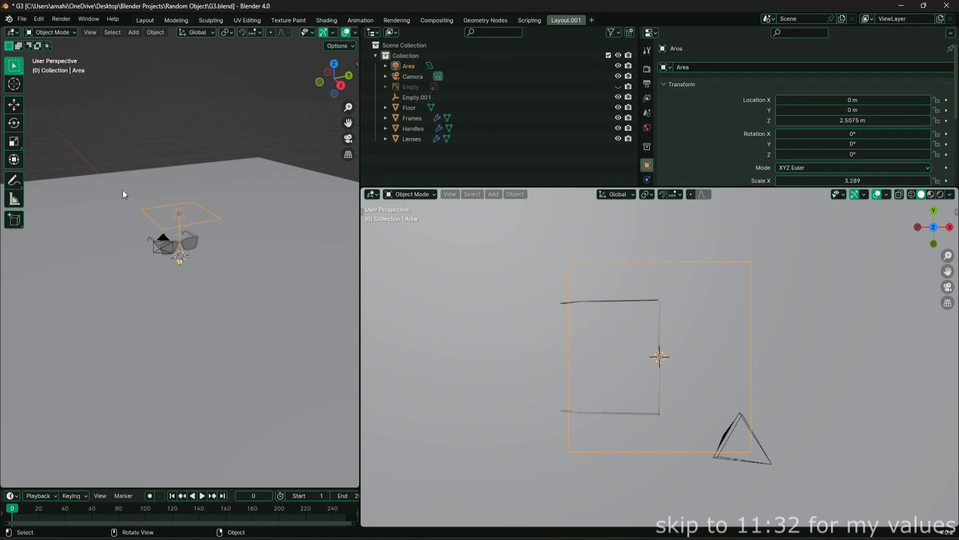
Show the camera view in the original 3D viewport and hide its overlays
scroll(165, 222, up, 2)
scroll(165, 223, up, 2)
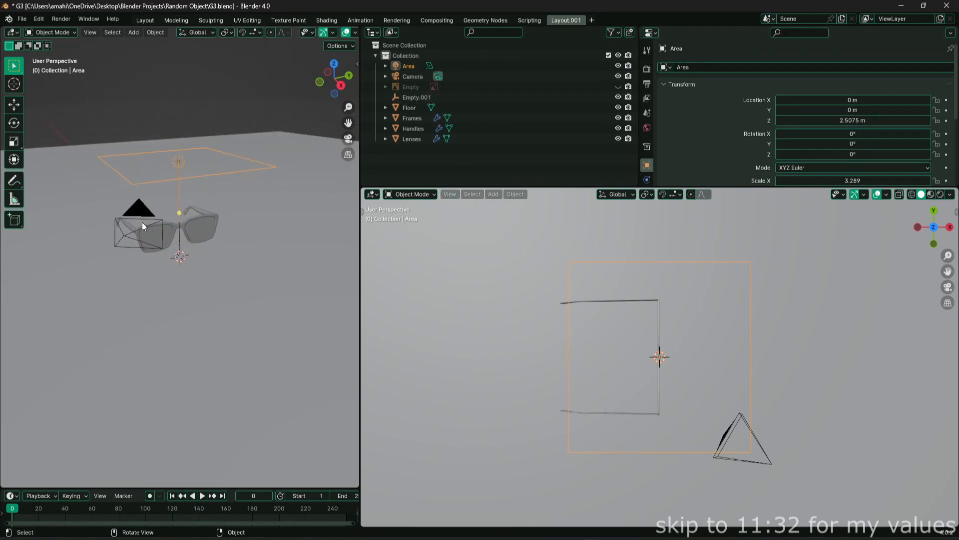
key(KP_0)
scroll(188, 247, up, 3)
scroll(282, 34, down, 3)
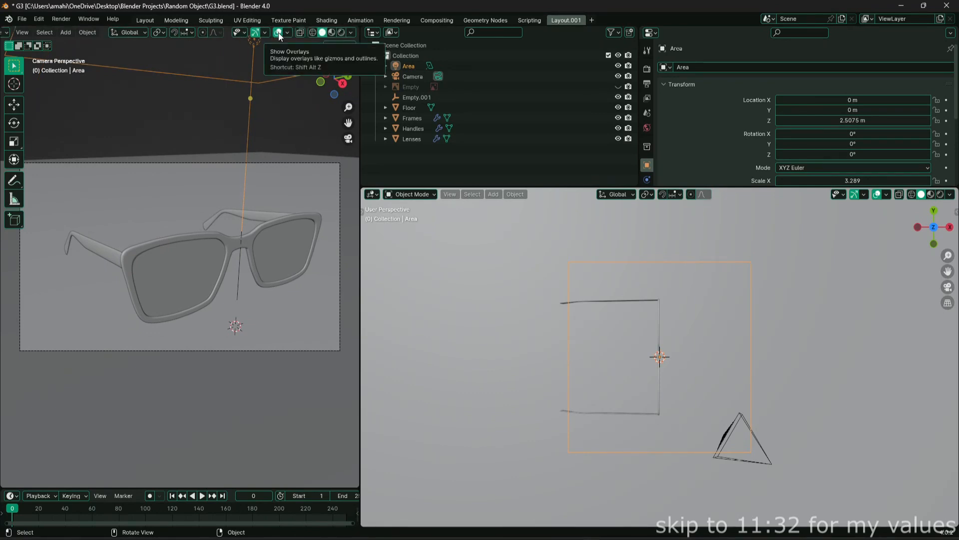
click(277, 33)
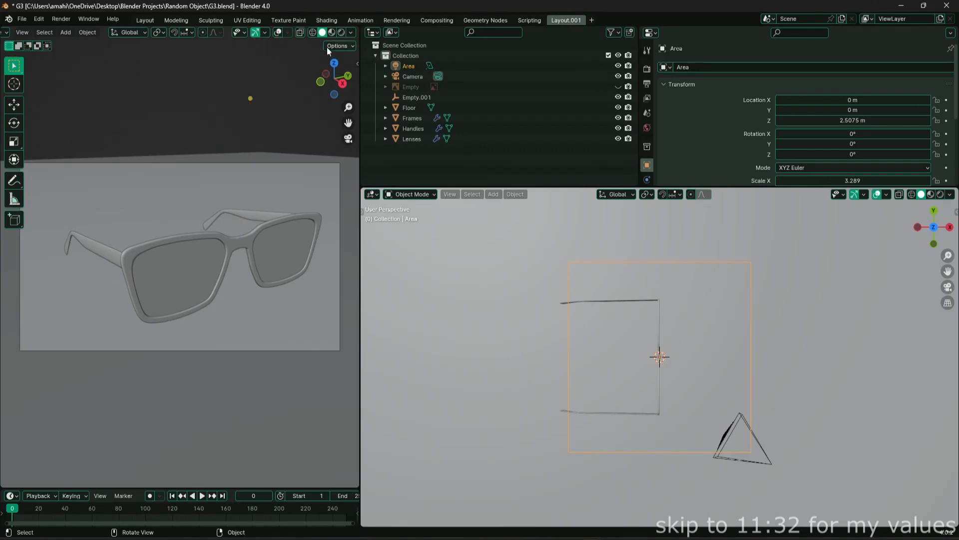
Set the camera viewport to Material Preview shading with scene lights and scene world enabled
click(333, 32)
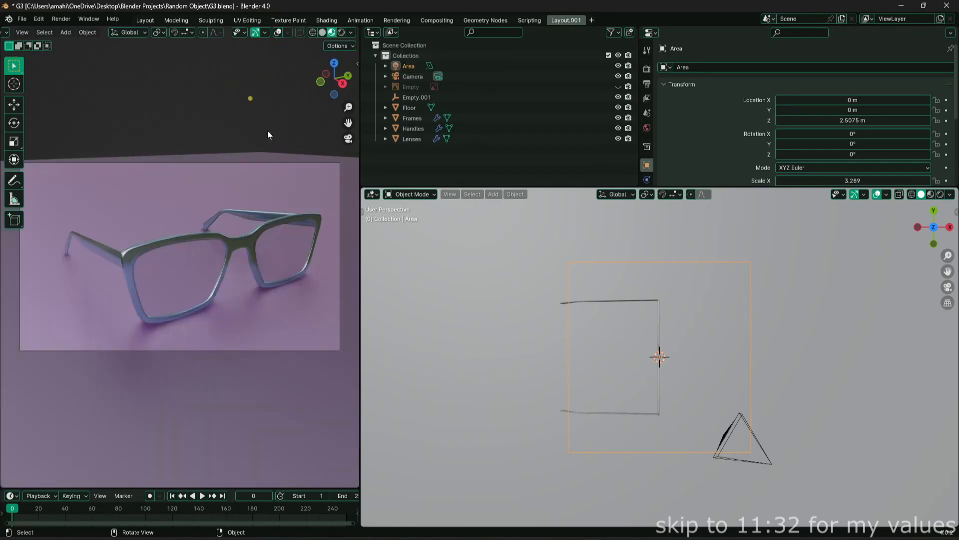
click(352, 32)
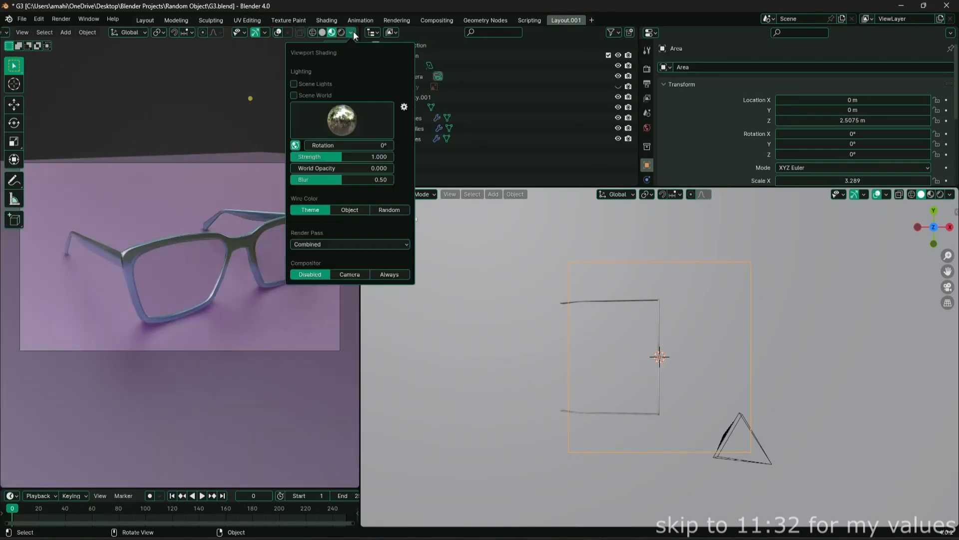
click(319, 95)
Hide the camera viewport's toolbar and lower the area light along Z to a height of about 1.97 m
scroll(748, 362, down, 2)
middle_drag(708, 383, 720, 312)
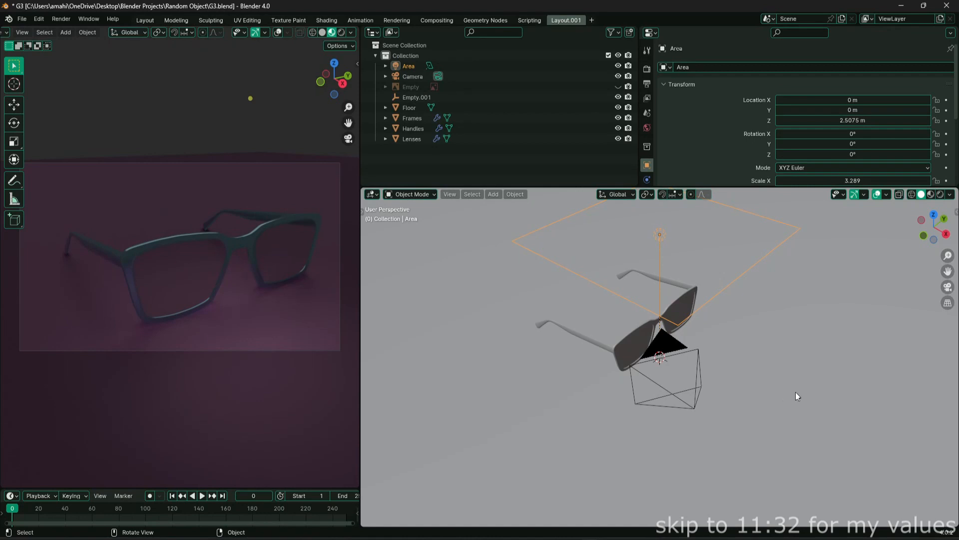
middle_drag(644, 341, 655, 332)
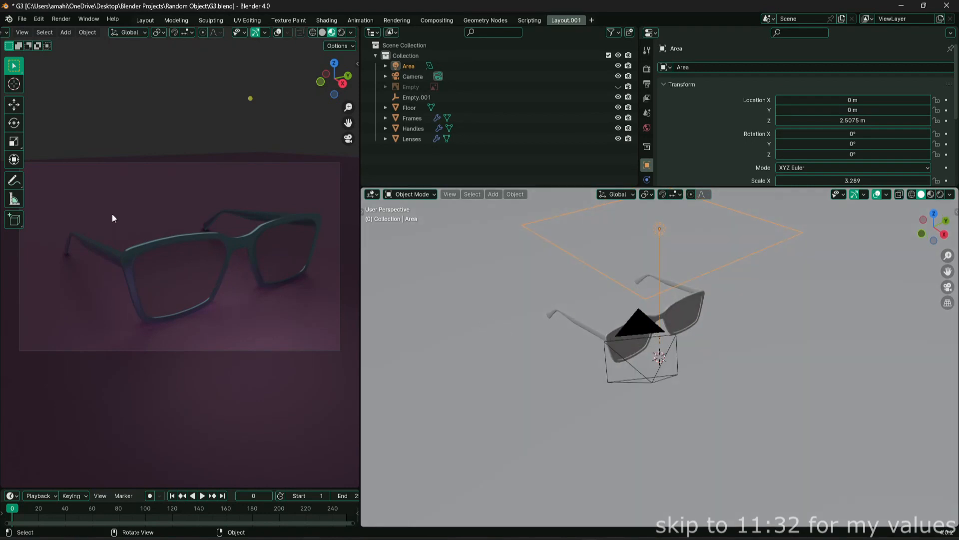
key(t)
shift+middle_drag(704, 268, 672, 322)
key(g)
key(z)
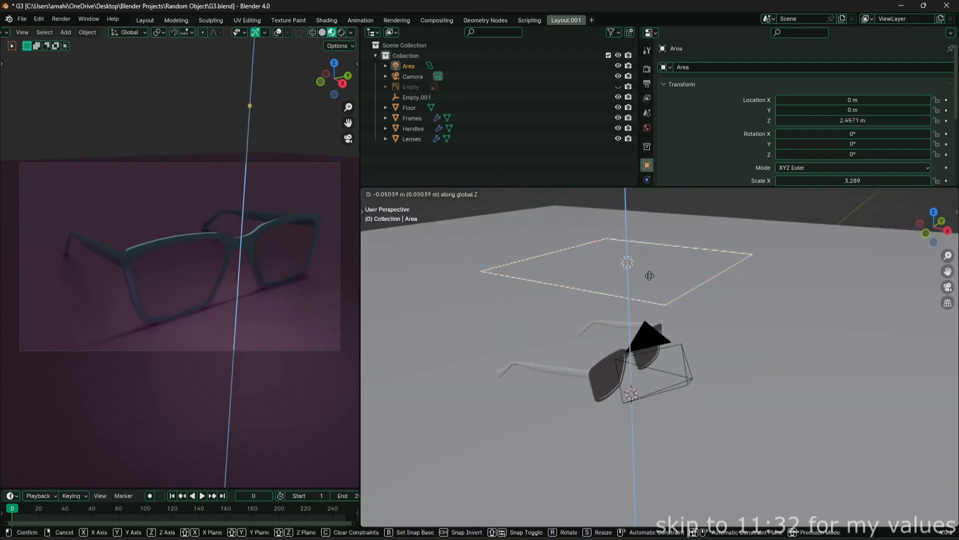
click(652, 302)
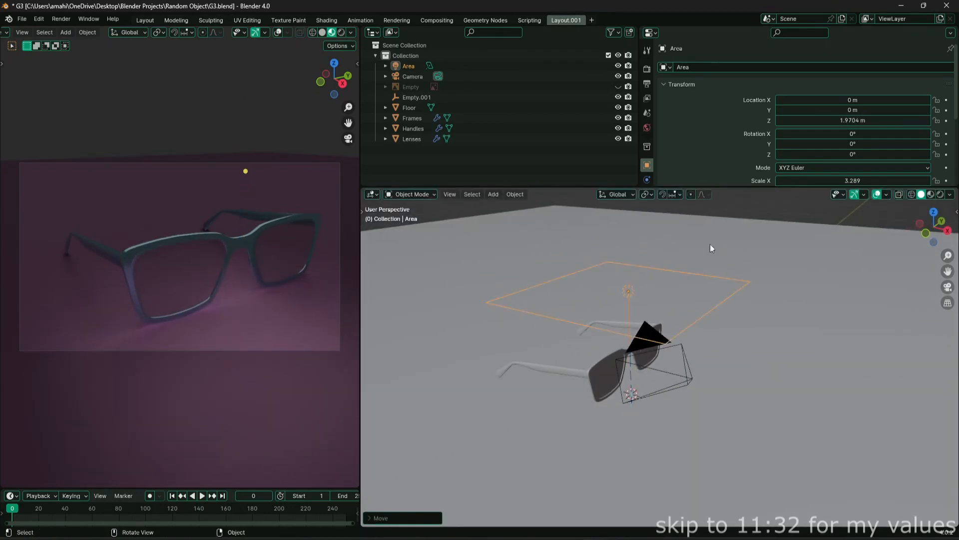
Set the area light's power to 25 W
scroll(647, 131, down, 3)
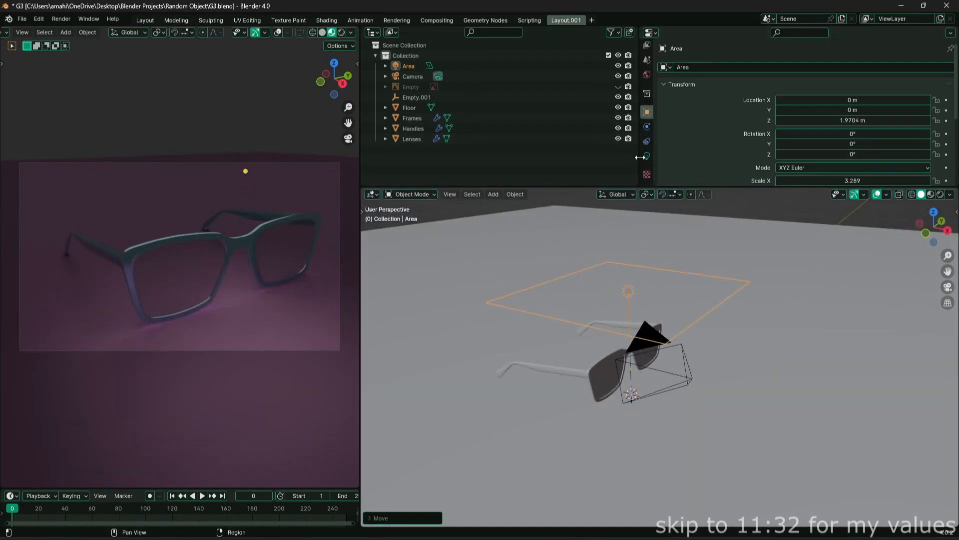
click(647, 156)
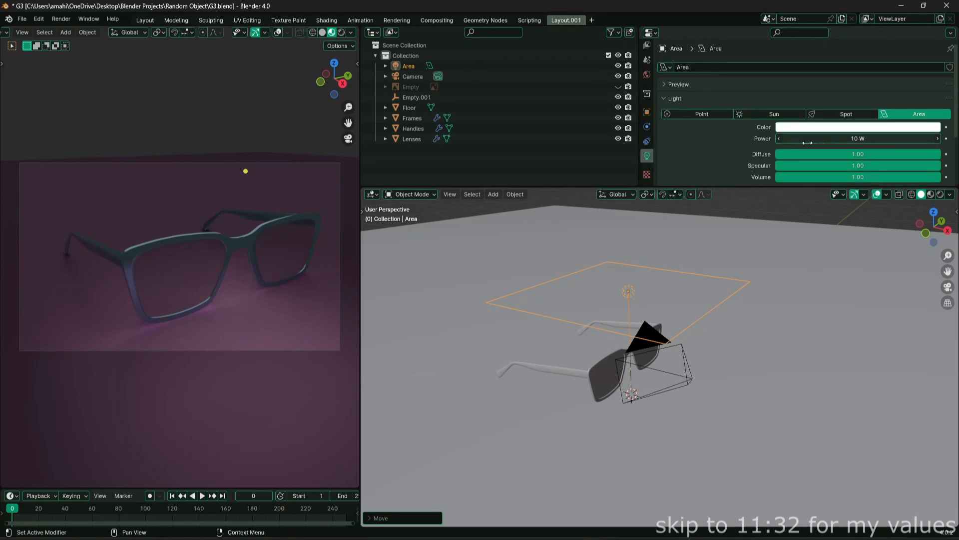
click(838, 143)
text(25)
key(Return)
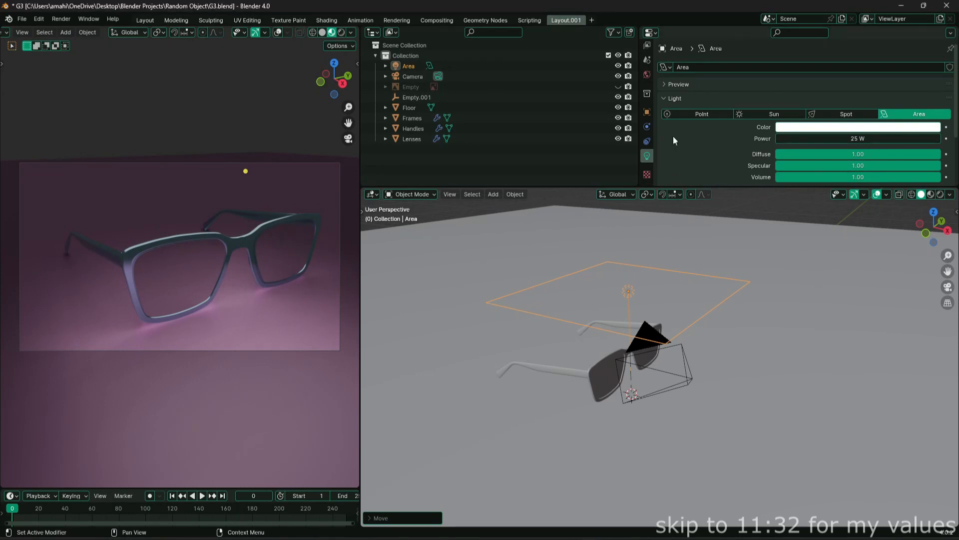
Raise the area light along Z to a height of about 3.01 m
click(647, 112)
scroll(857, 135, down, 2)
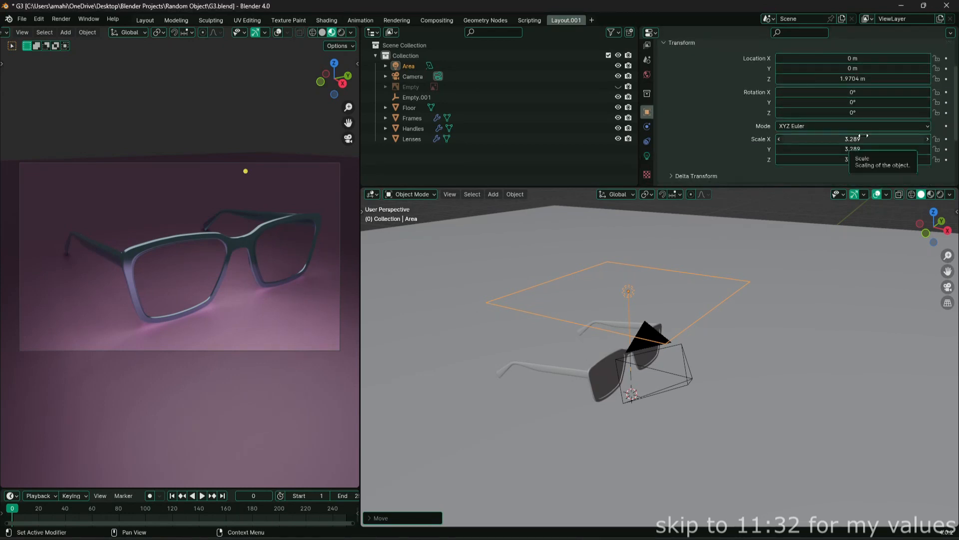
key(g)
key(z)
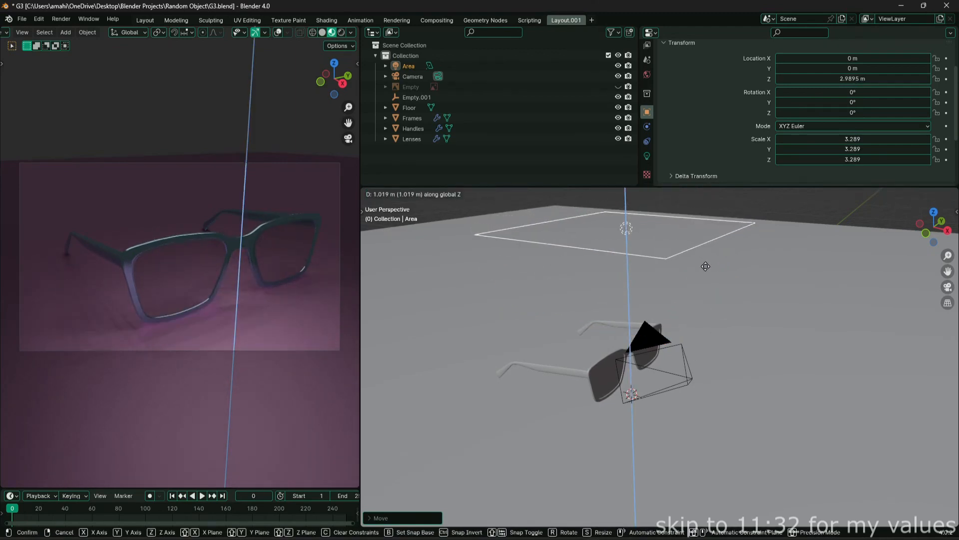
click(707, 267)
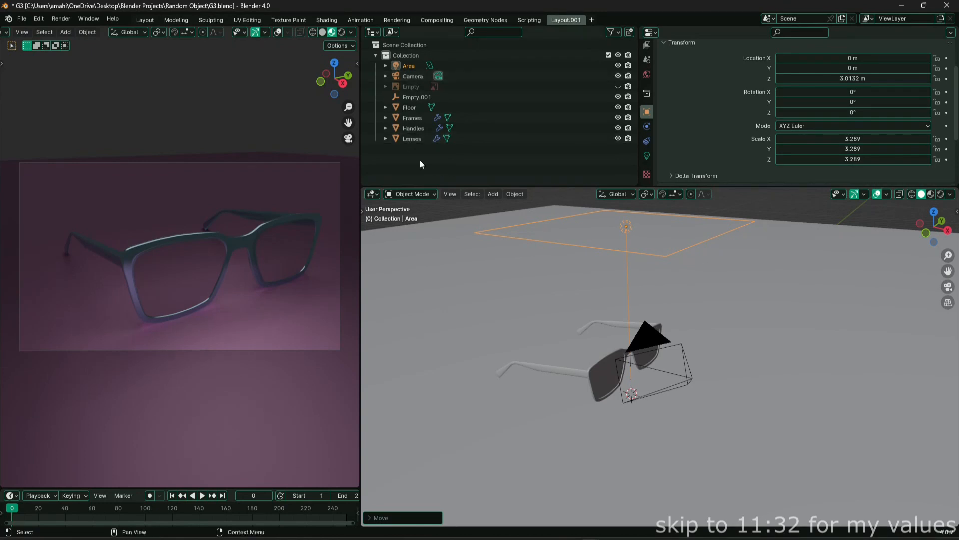
Create a new collection in the scene and name it Lights
right_click(396, 161)
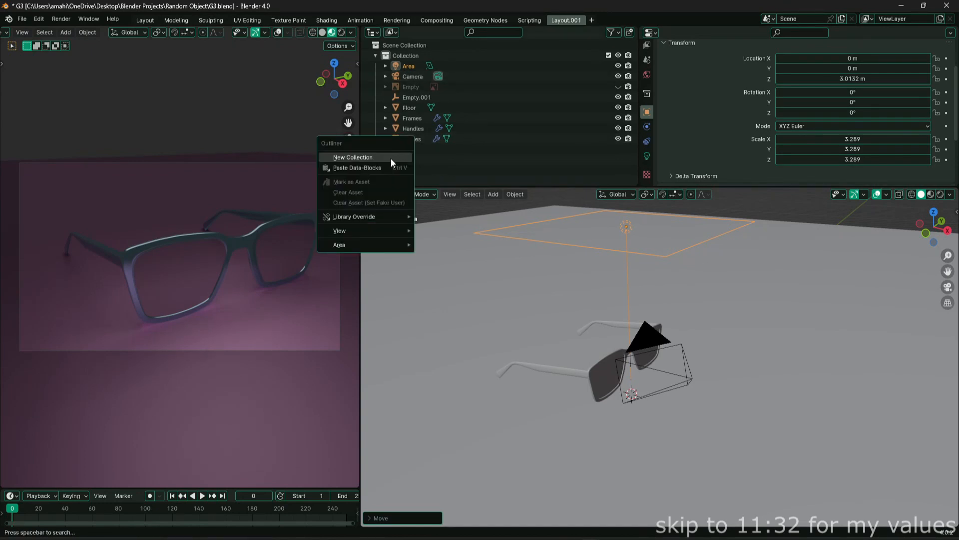
click(391, 158)
click(421, 148)
double_click(421, 148)
text(Lights)
key(Return)
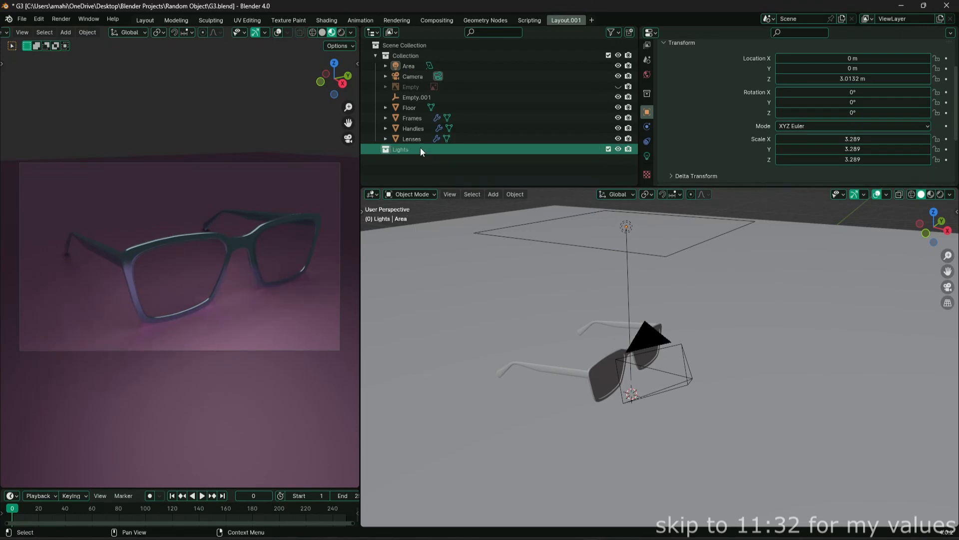
Move the area light into the Lights collection and rename it Ambient Light White (Top)
click(413, 66)
drag(415, 71, 406, 152)
key(n)
key(n)
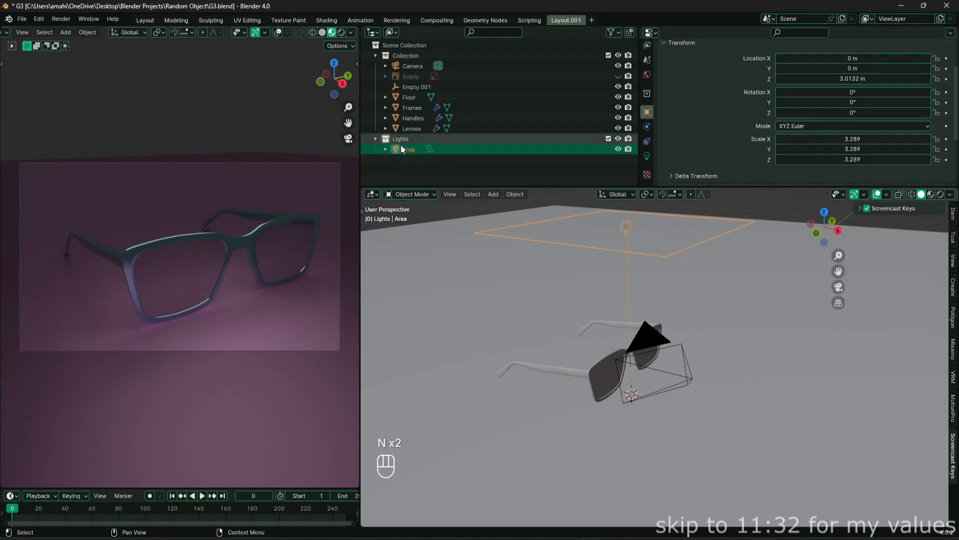
key(F2)
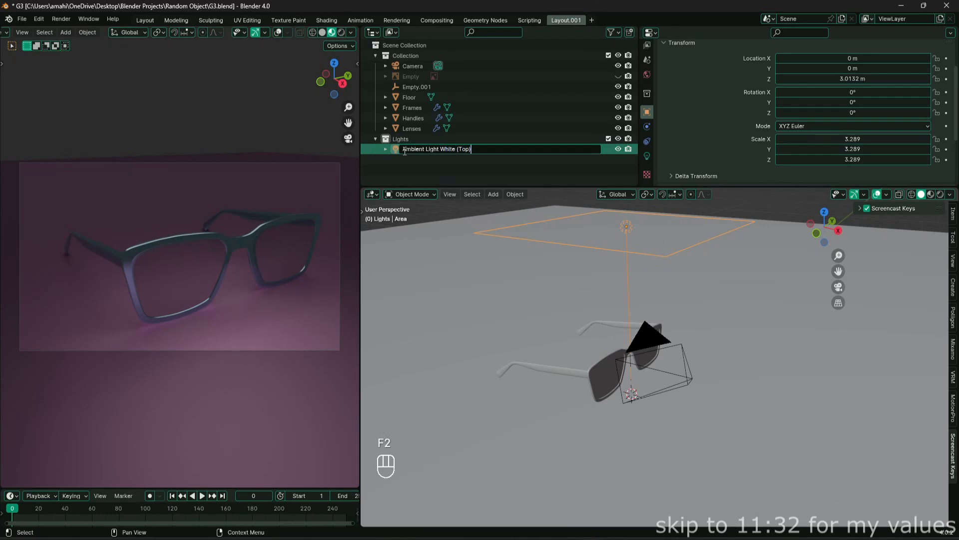
key(Return)
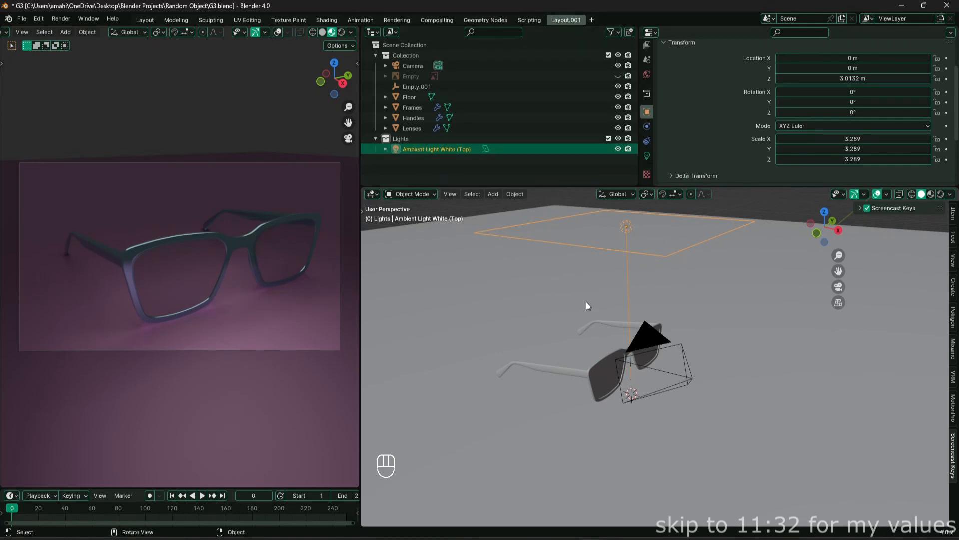
Add a second area light and raise it along Z to a height of about 2.2 m
key(shift+a)
mouse_move(612, 311)
click(660, 345)
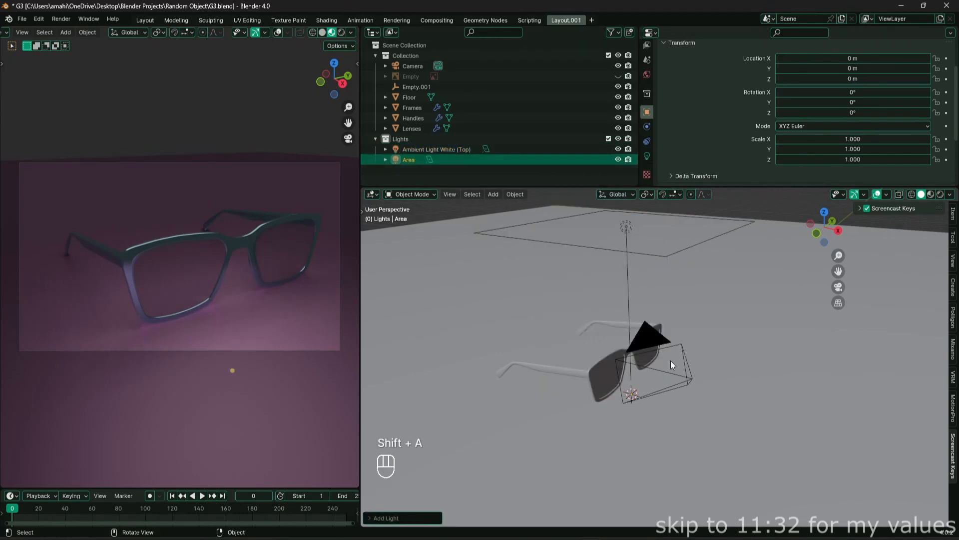
key(g)
key(z)
click(695, 235)
Rotate the new area light 90° about the X axis
key(r)
key(x)
key(KP_9)
key(KP_0)
key(KP_Enter)
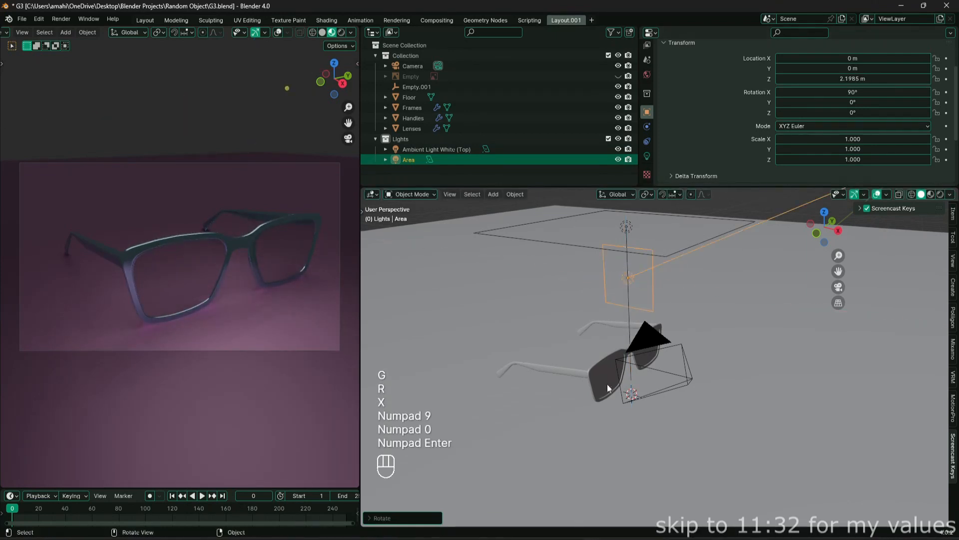
Move the new area light beside the glasses, to X about -1.66 m, and lower it along Z toward the frames
alt+middle_drag(607, 384, 693, 400)
key(g)
key(shift+z)
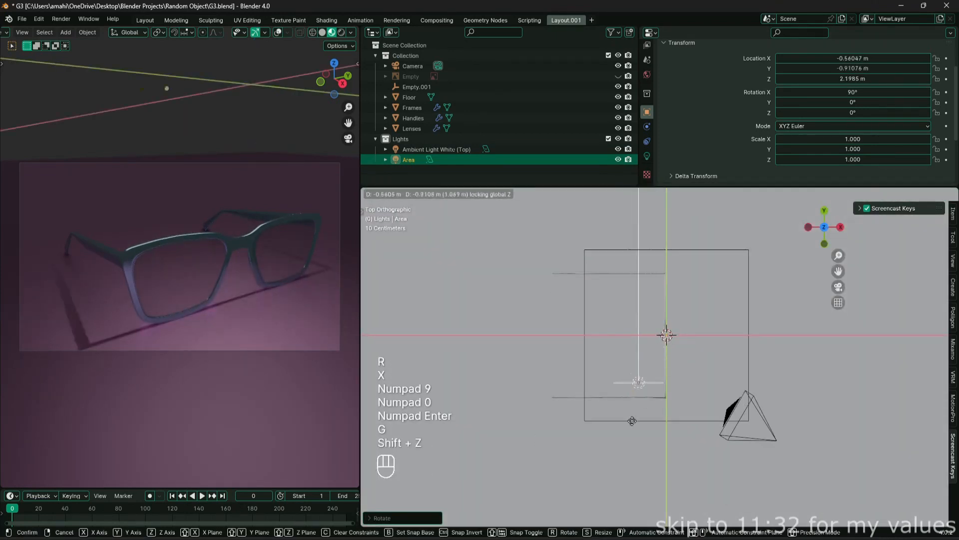
click(587, 450)
alt+middle_drag(586, 450, 582, 426)
key(g)
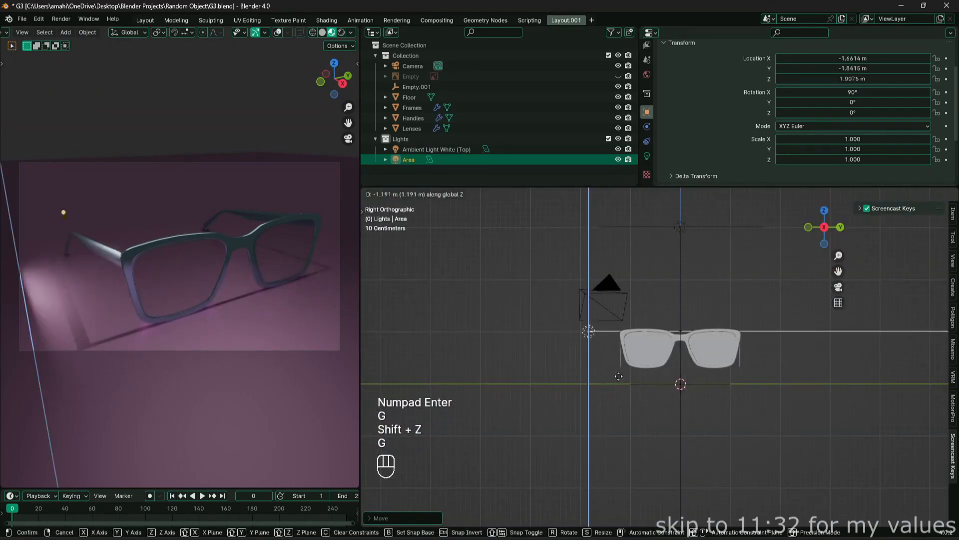
key(g)
key(y)
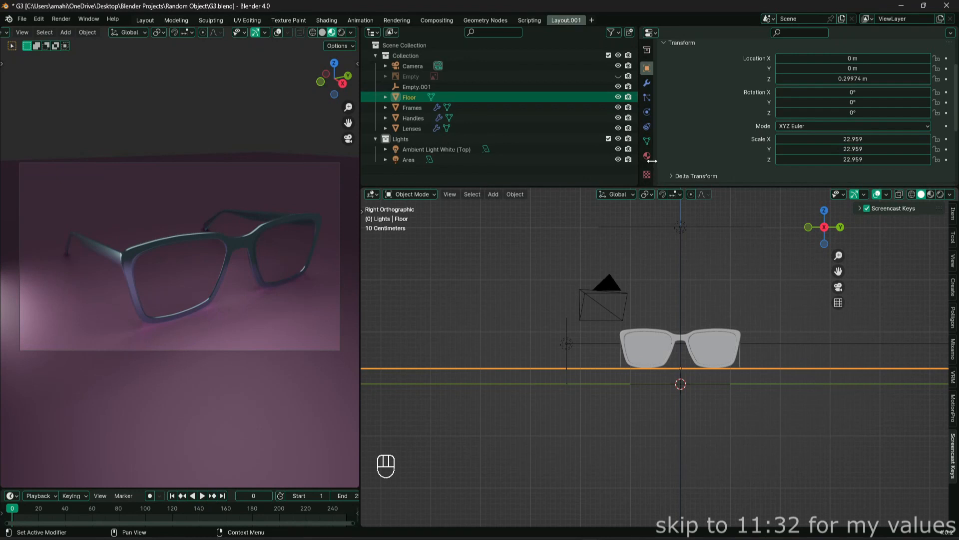
Shift the hue of the Floor material's base color toward purple
click(647, 156)
scroll(794, 153, down, 3)
click(842, 92)
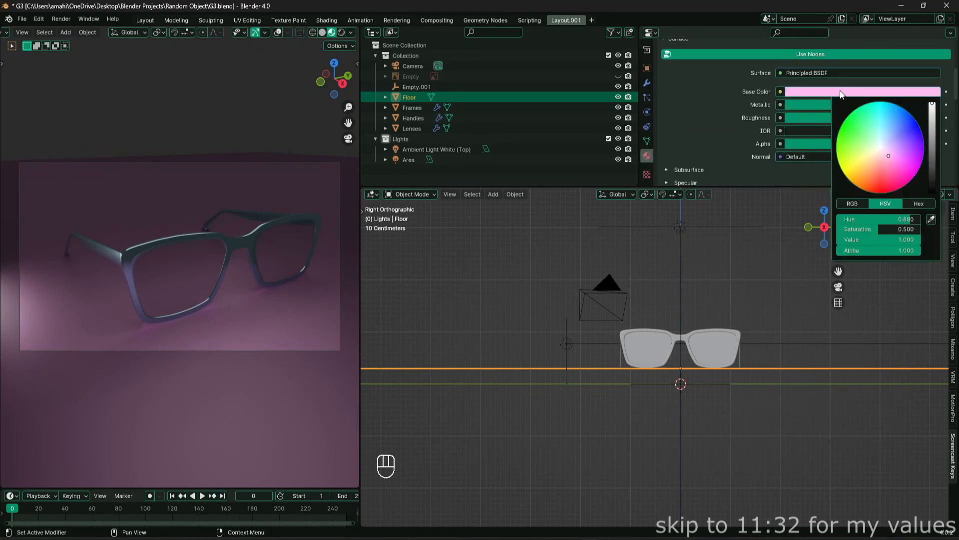
click(872, 221)
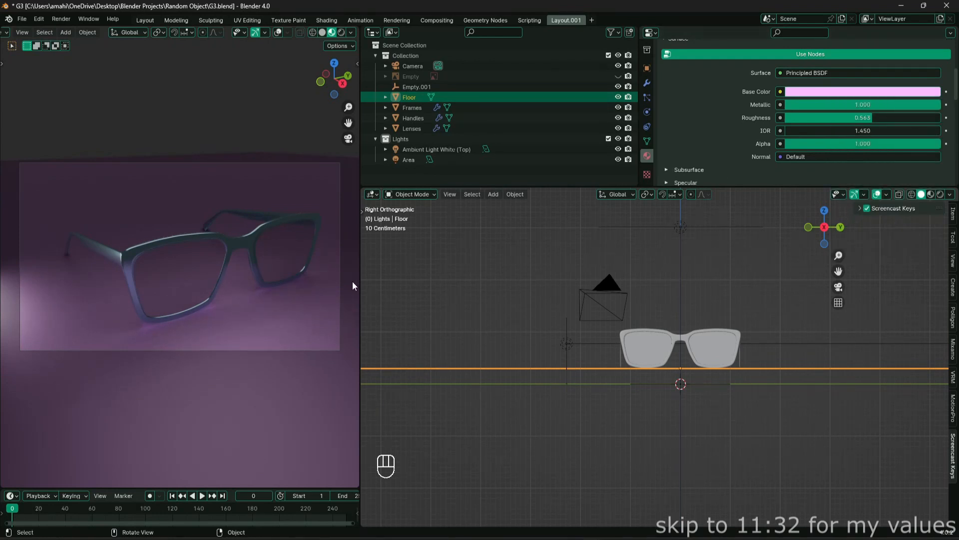
Select the side area light and raise it slightly along Z next to the glasses
middle_drag(608, 390, 583, 404)
click(565, 341)
key(space)
key(space)
scroll(583, 405, up, 4)
key(g)
key(z)
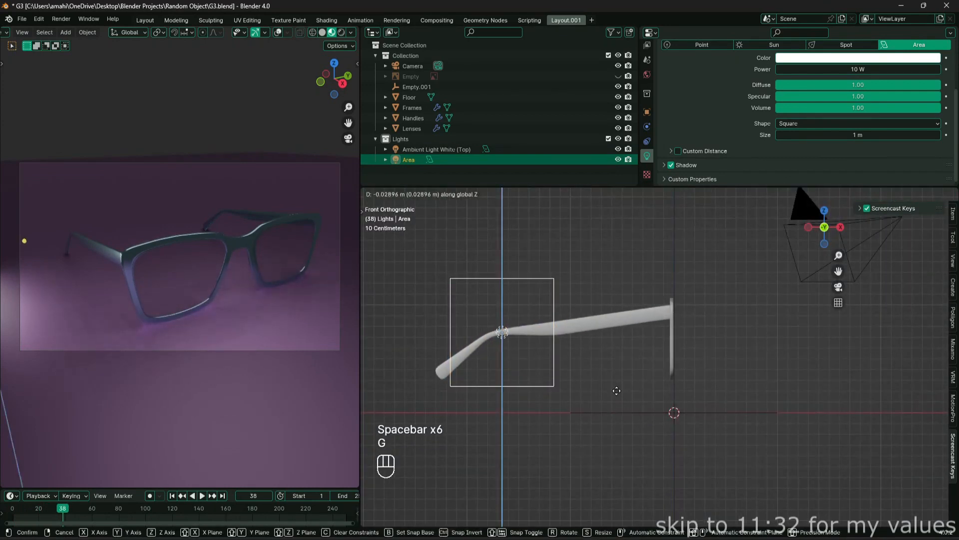
click(639, 342)
middle_drag(639, 341, 559, 382)
scroll(559, 382, down, 4)
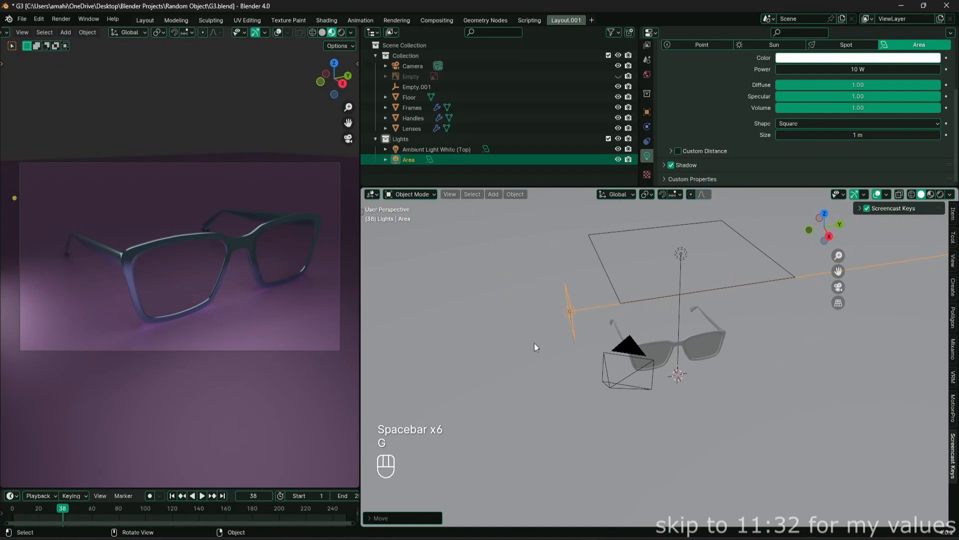
Rename the side area light as Ambient Light White (Side)
key(F2)
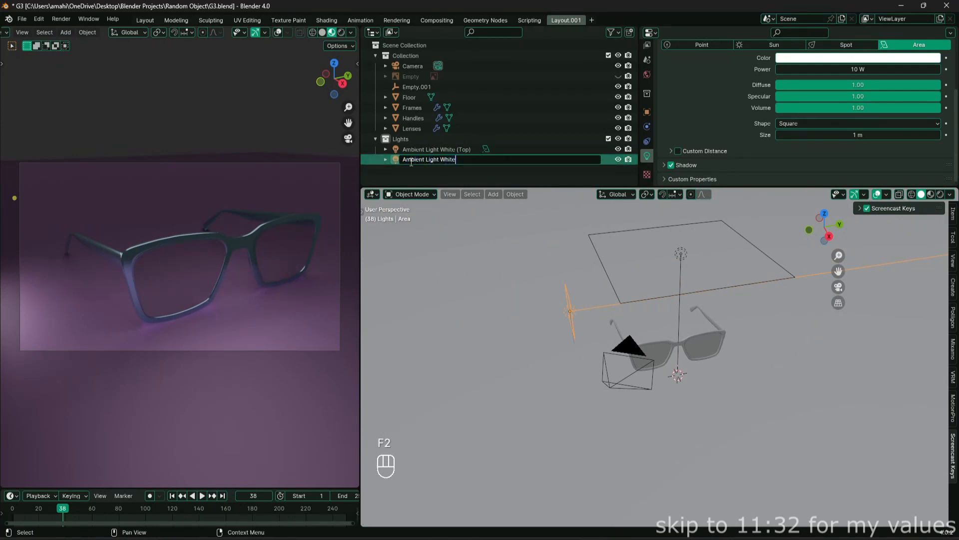
text(Ambient Light White (Side))
key(Return)
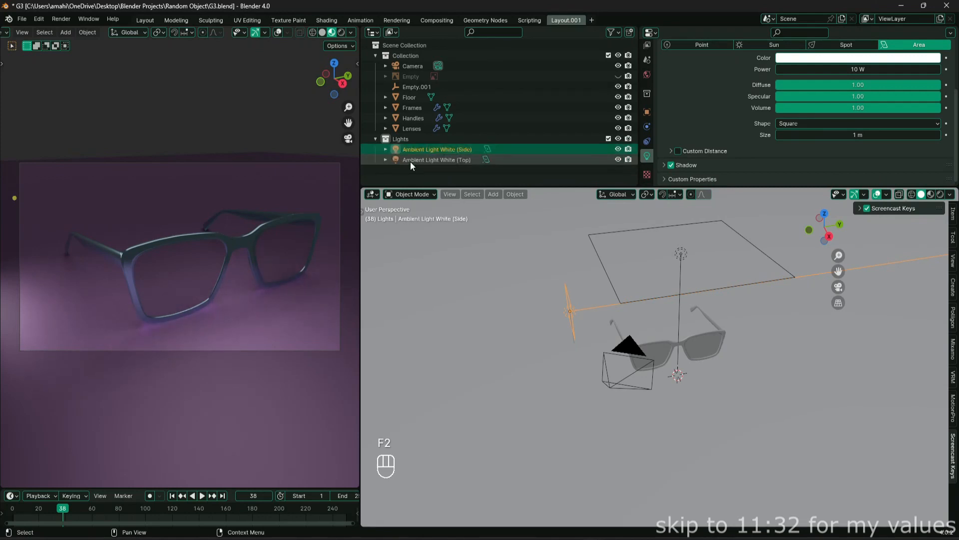
Add a spot light to the Lights collection and set its color to pure blue
key(shift+a)
mouse_move(638, 334)
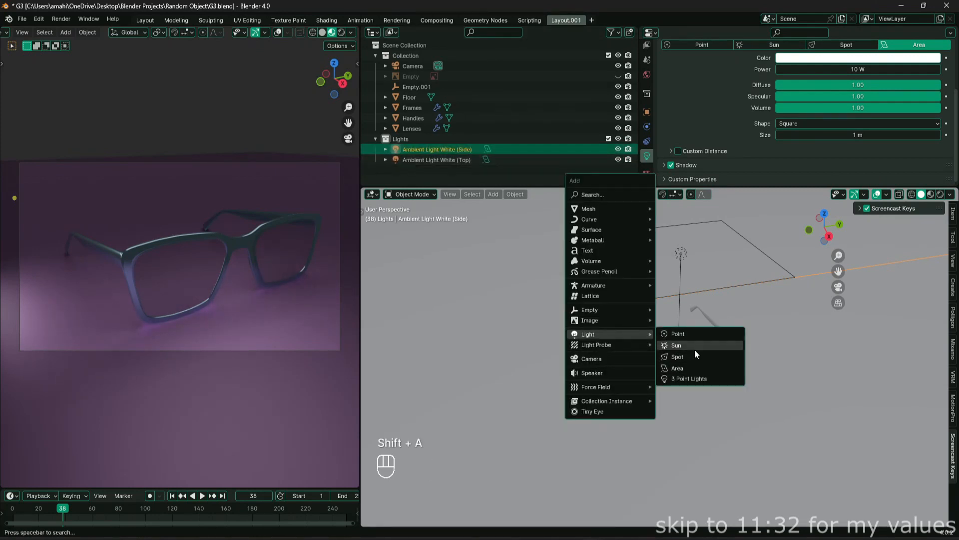
click(676, 356)
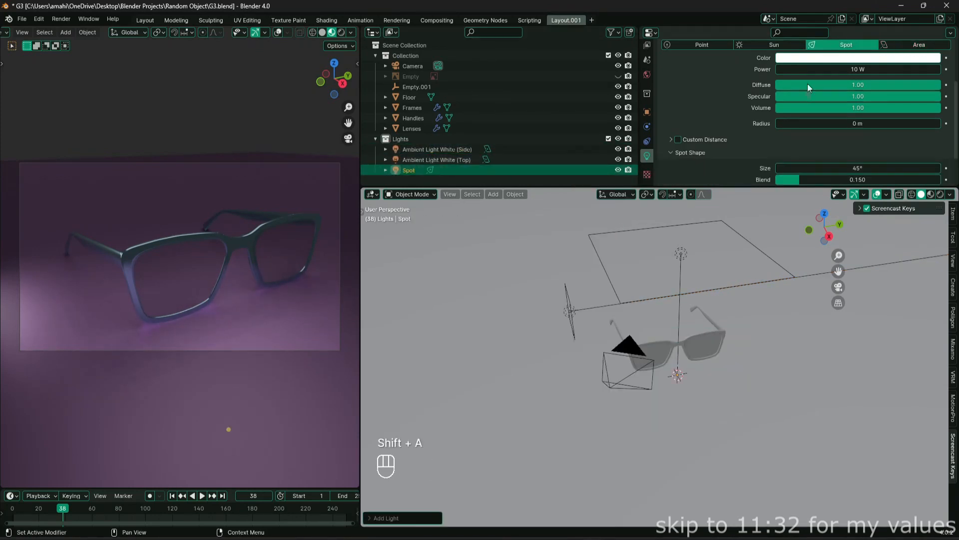
click(838, 61)
click(917, 87)
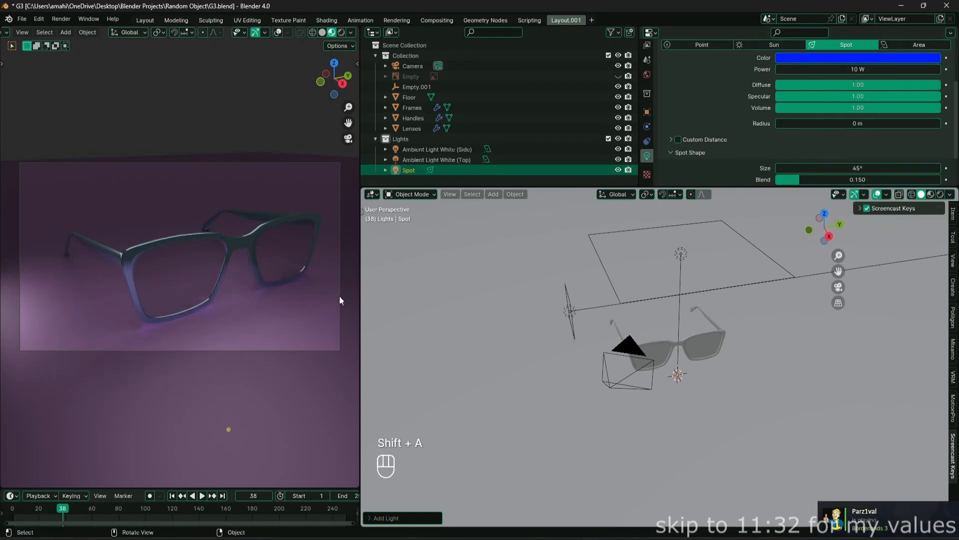
Raise the blue spot light along Z above the glasses to a height of about 7.96 m
alt+middle_drag(736, 367, 626, 361)
key(g)
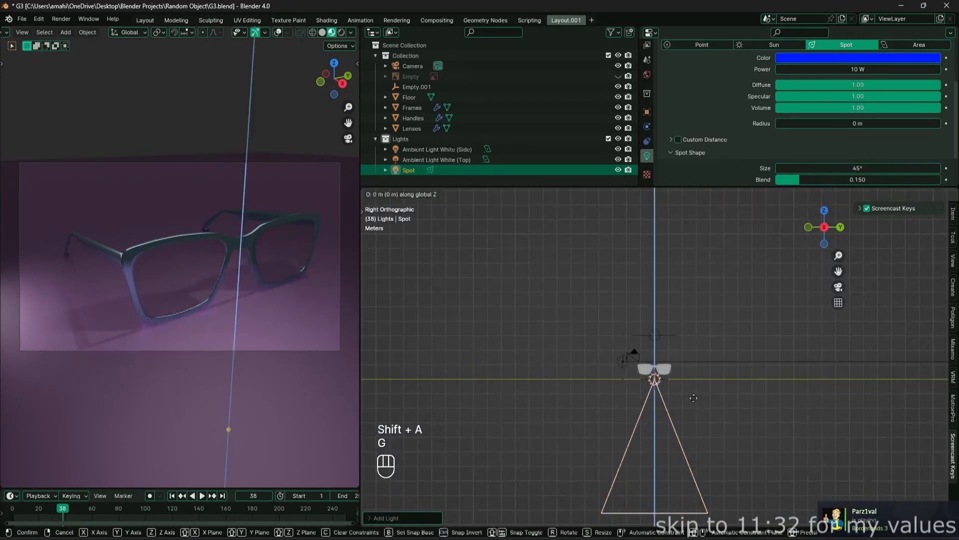
middle_click(695, 349)
click(699, 264)
click(647, 112)
shift+middle_drag(677, 271, 650, 329)
key(g)
key(z)
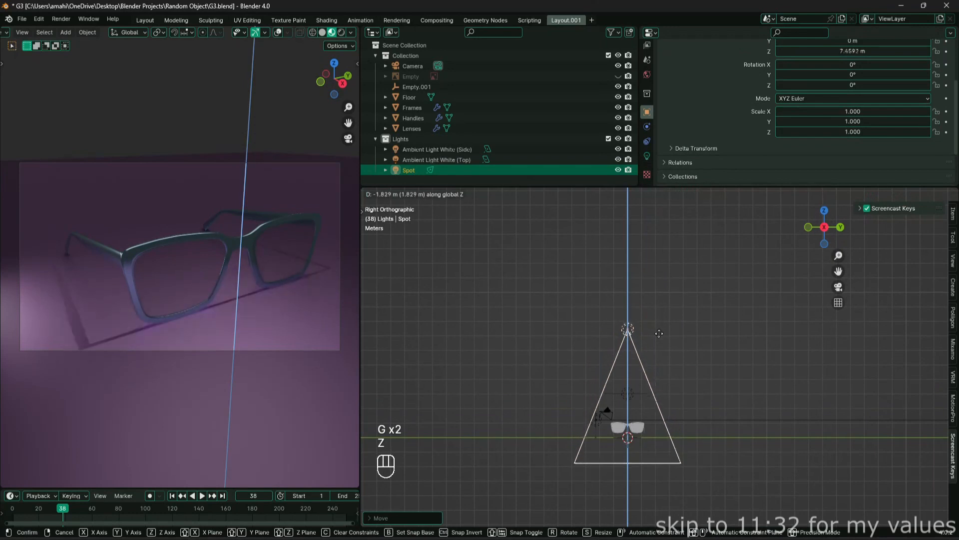
click(662, 325)
Move the spot light along Y to about -1.29 m and tilt it about 9.5° around X toward the glasses
key(g)
key(y)
click(644, 325)
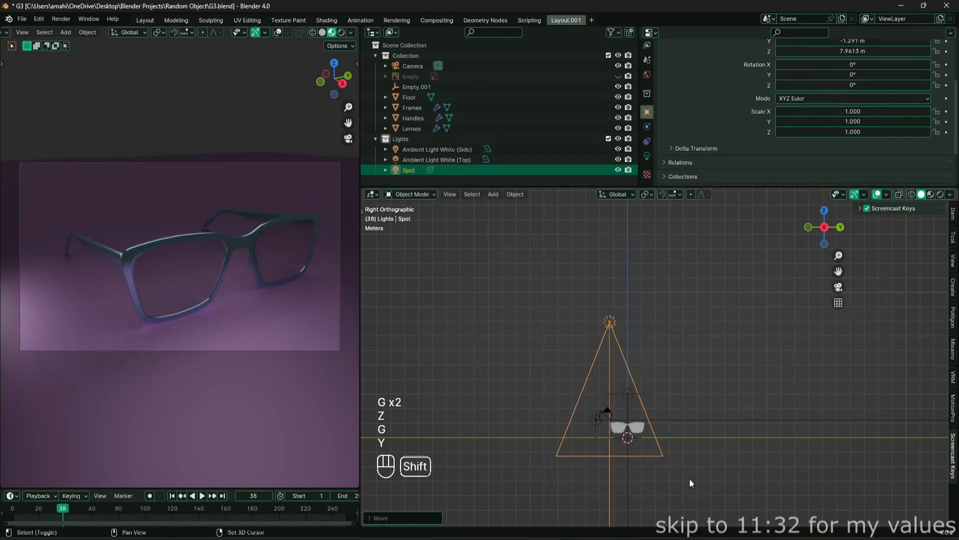
shift+middle_drag(690, 484, 609, 424)
key(r)
key(x)
click(704, 356)
Set the spot light's power to 5000 W
click(647, 156)
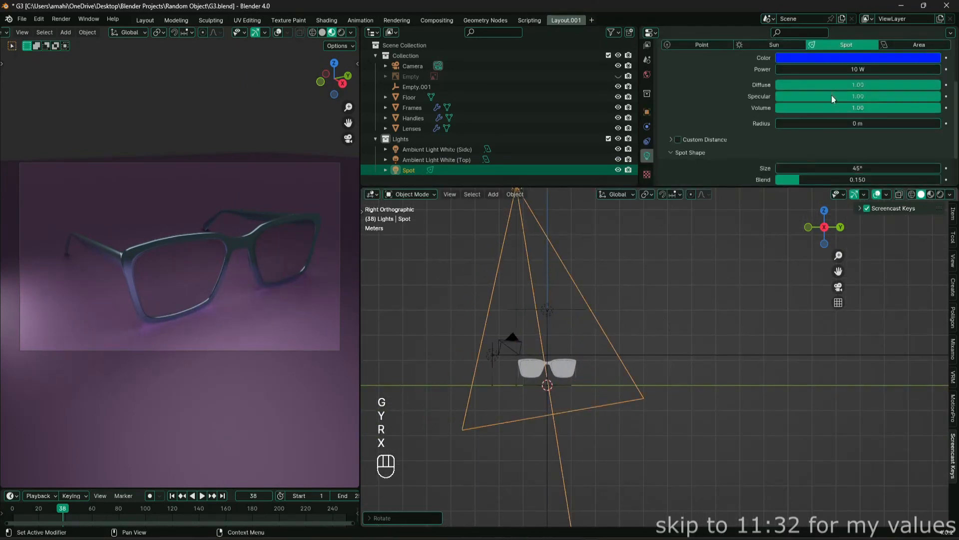
click(840, 70)
text(5000)
key(Return)
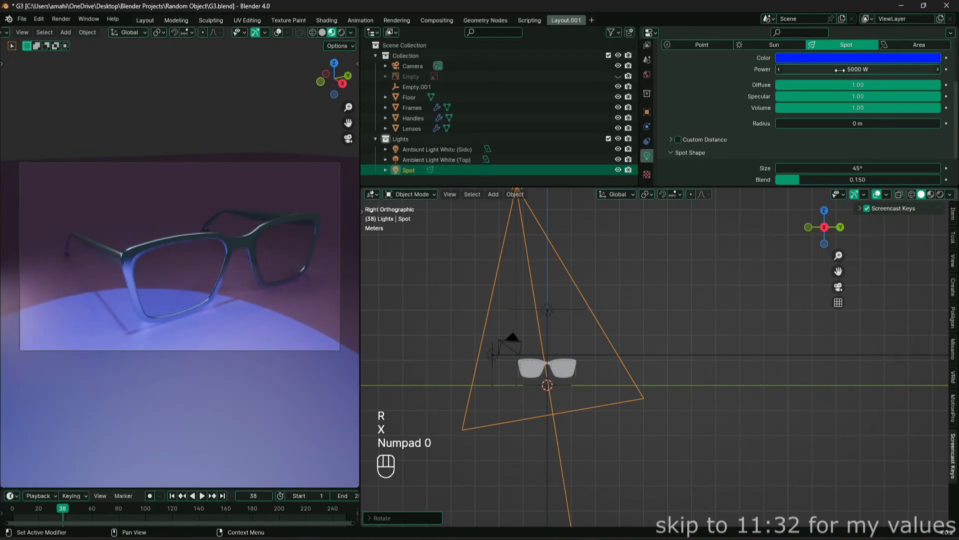
Set the spot light's radius to 0.003 m and its blend to 1
click(867, 124)
text(.003)
key(Return)
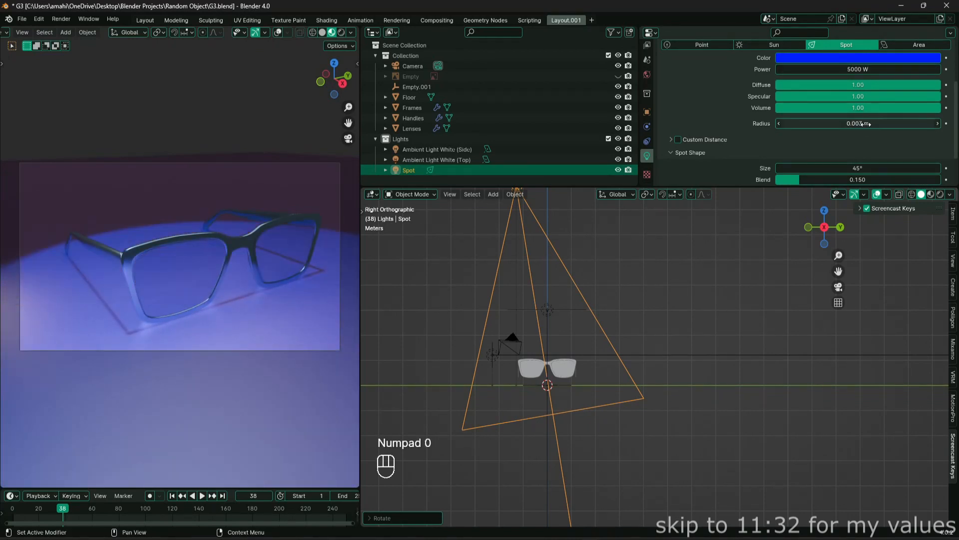
drag(852, 180, 954, 180)
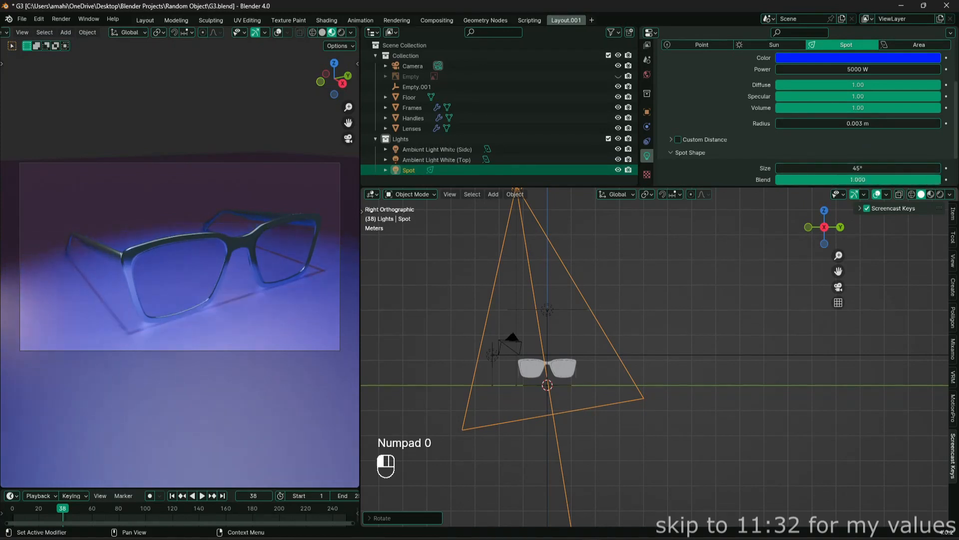
Move the spot light along Y to about -1.96 m
alt+middle_drag(632, 373, 630, 404)
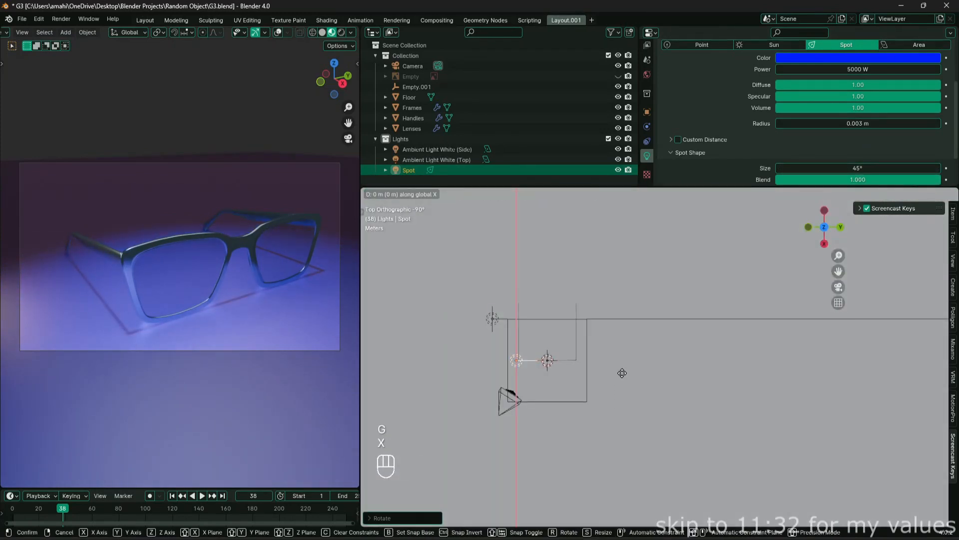
key(g)
key(x)
key(y)
click(669, 402)
Try rotating the spot light about 55.3° around the Z axis
key(r)
key(z)
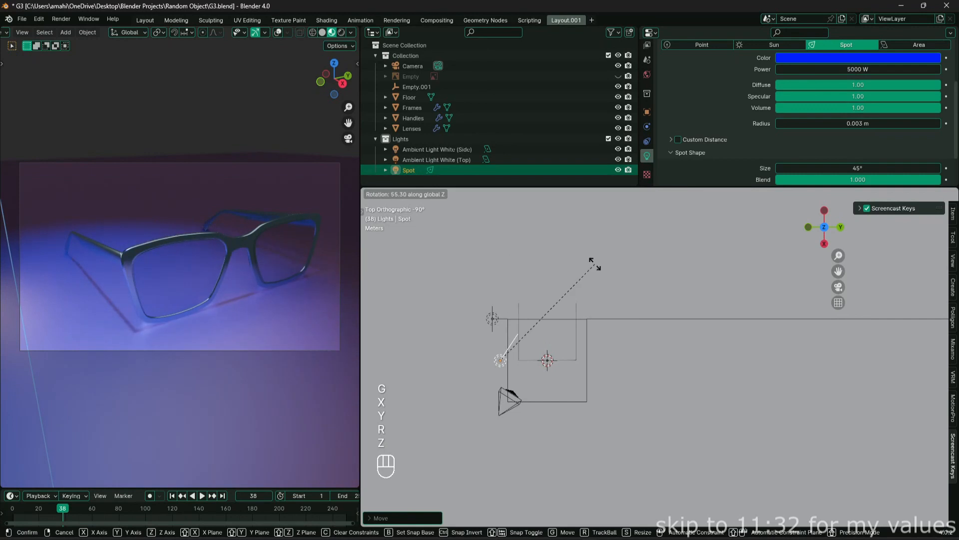
click(595, 264)
Set the spot light's rotation to X 18.499°, Y 9° and Z 9°
click(647, 112)
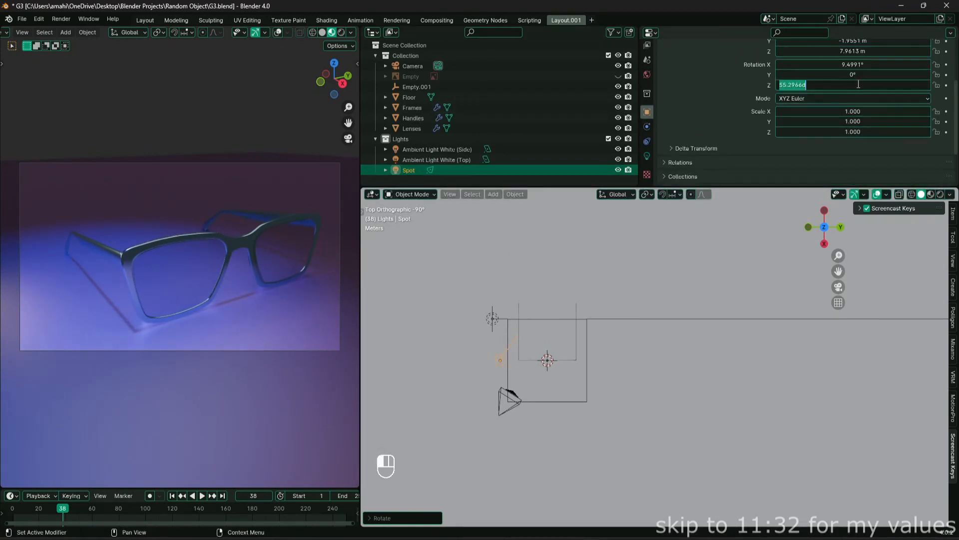
text(0)
key(Return)
drag(858, 64, 867, 85)
scroll(223, 284, up, 1)
scroll(222, 284, down, 1)
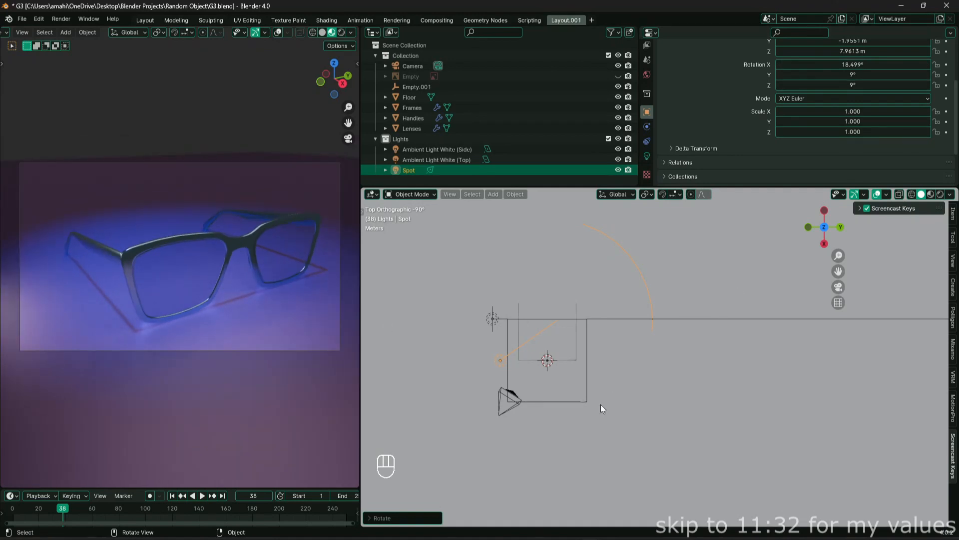
Rename the spot light as Blue
key(F2)
text(Blue)
key(Return)
Add another area light to the Lights collection and rename it Faint Orange
middle_drag(583, 442, 640, 348)
key(shift+a)
mouse_move(640, 348)
click(688, 381)
key(F2)
text(Faint Orange)
key(Return)
Set the Faint Orange light's color to orange
click(648, 156)
click(858, 58)
click(866, 146)
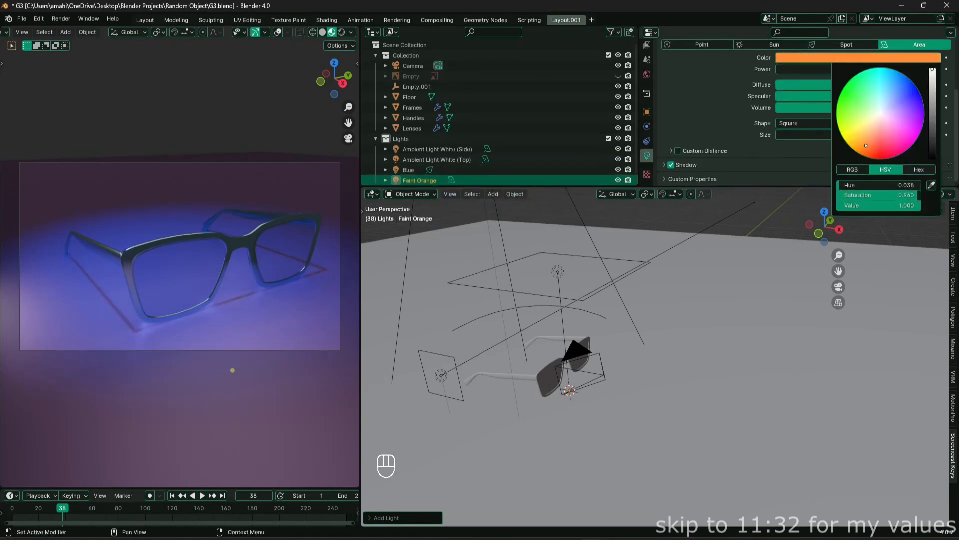
Raise the Faint Orange light along Z and rotate it 90° about the Y axis
key(g)
key(z)
click(626, 318)
text(ry90)
key(Return)
Move the Faint Orange light along X in front of the lenses and adjust its height along Z
key(g)
key(x)
click(687, 354)
alt+middle_drag(687, 353, 689, 305)
key(g)
key(z)
click(689, 317)
Fine-tune the Faint Orange light's position along X and tilt it about Y toward the glasses
key(g)
key(x)
key(y)
key(x)
click(671, 315)
key(r)
key(y)
click(673, 257)
Shift the Faint Orange light along positive Y past the lens center and along X closer to the glasses
alt+middle_drag(667, 287, 563, 379)
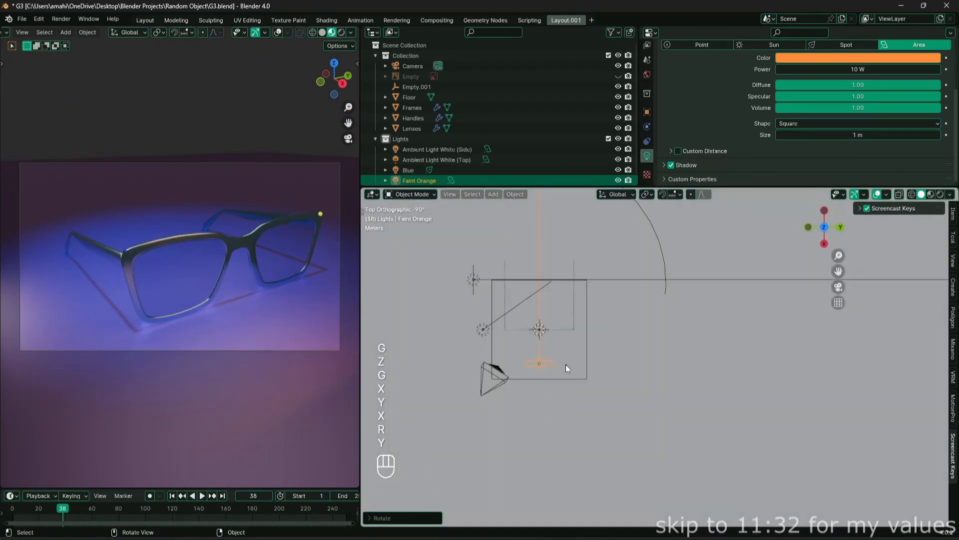
key(g)
key(y)
click(604, 362)
key(g)
key(x)
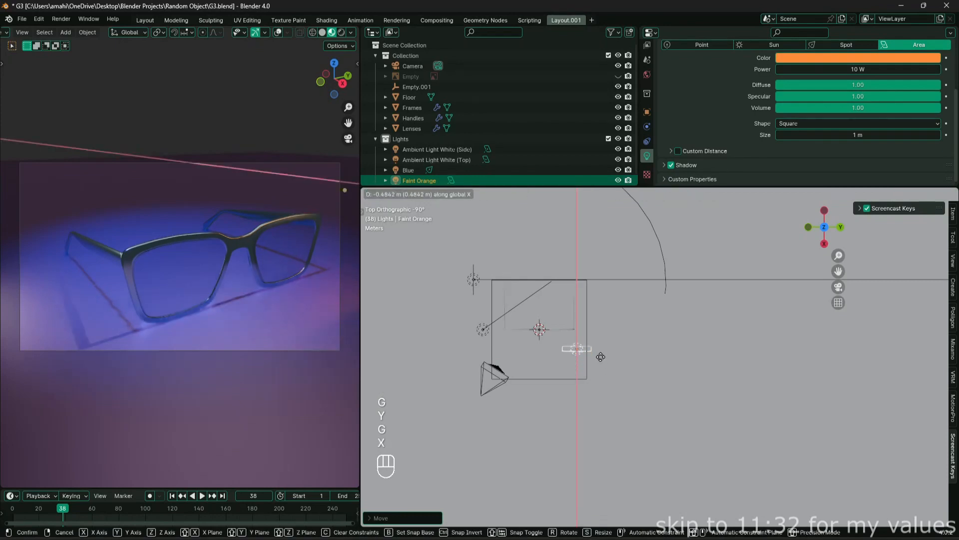
click(597, 362)
Tilt the Faint Orange light about Y and turn it about Z so it aims at the frames
mouse_move(589, 382)
alt+middle_down()
mouse_move(572, 360)
mouse_move(641, 280)
mouse_move(584, 370)
alt+middle_up()
key(r)
key(y)
click(633, 266)
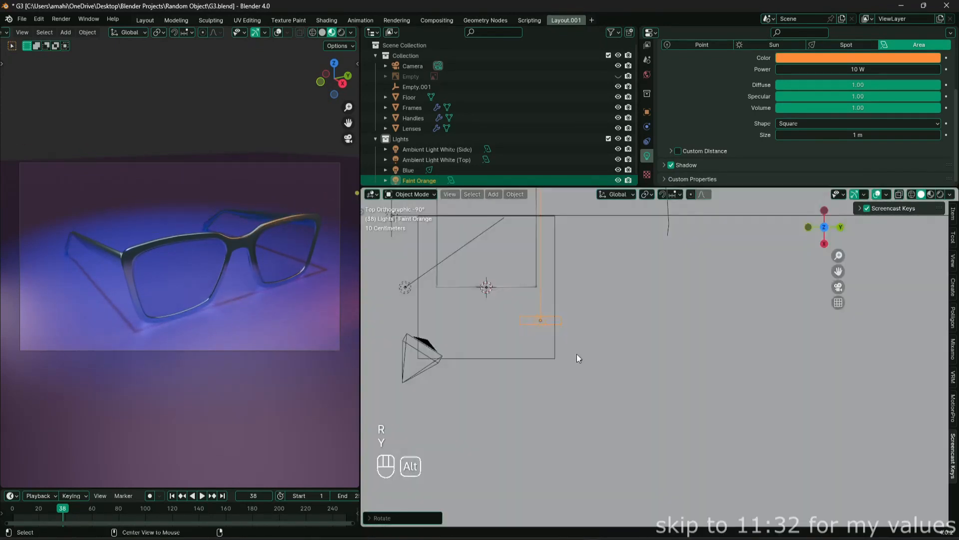
key(r)
key(z)
click(553, 251)
Move the Faint Orange light diagonally away from the glasses in the horizontal plane, keeping its height locked
key(g)
key(shift+x)
key(shift+z)
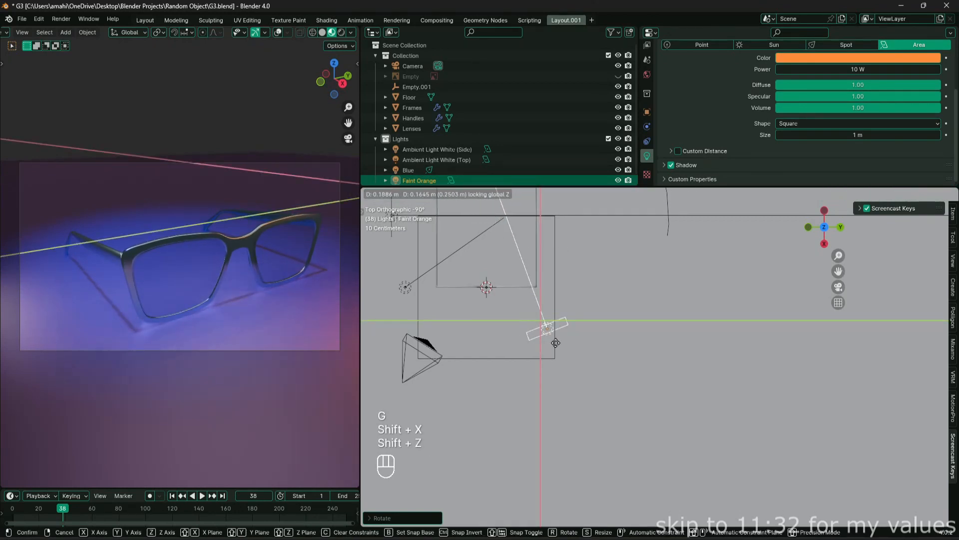
click(572, 352)
alt+middle_drag(578, 422, 600, 367)
key(g)
key(shift+x)
key(shift+z)
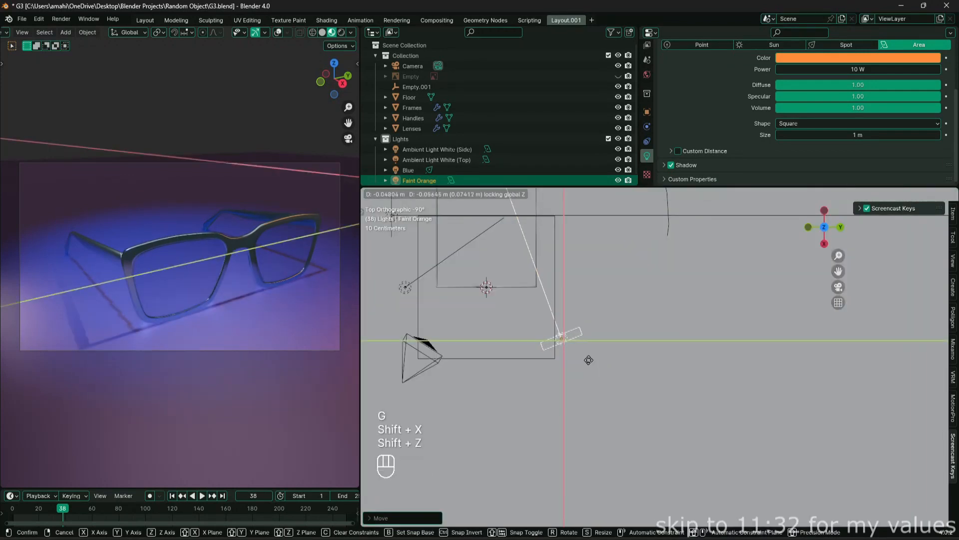
click(590, 357)
Scale the Faint Orange light by 2.5
key(s)
key(KP_2)
key(KP_Decimal)
key(KP_5)
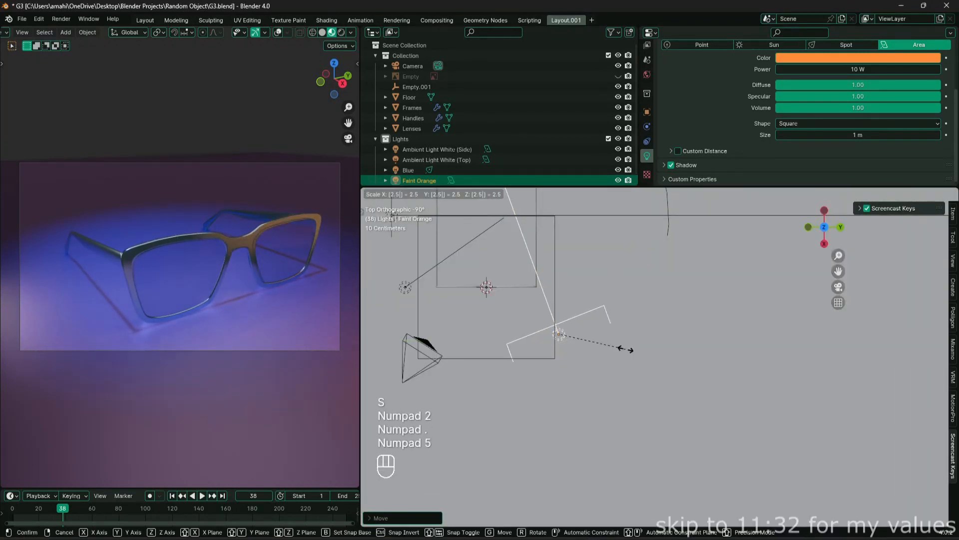
key(KP_Enter)
Adjust the height of the enlarged Faint Orange light along Z
alt+middle_drag(626, 349, 614, 386)
key(g)
key(z)
click(596, 362)
key(g)
key(z)
click(599, 364)
Shift the enlarged Faint Orange light along Y and rotate it to refine its aim at the glasses
alt+middle_drag(611, 332, 619, 310)
key(g)
key(x)
key(y)
click(619, 307)
key(r)
click(624, 260)
Add one more area light to the Lights collection
mouse_move(610, 387)
middle_down()
mouse_move(646, 348)
mouse_move(651, 325)
mouse_move(622, 388)
middle_up()
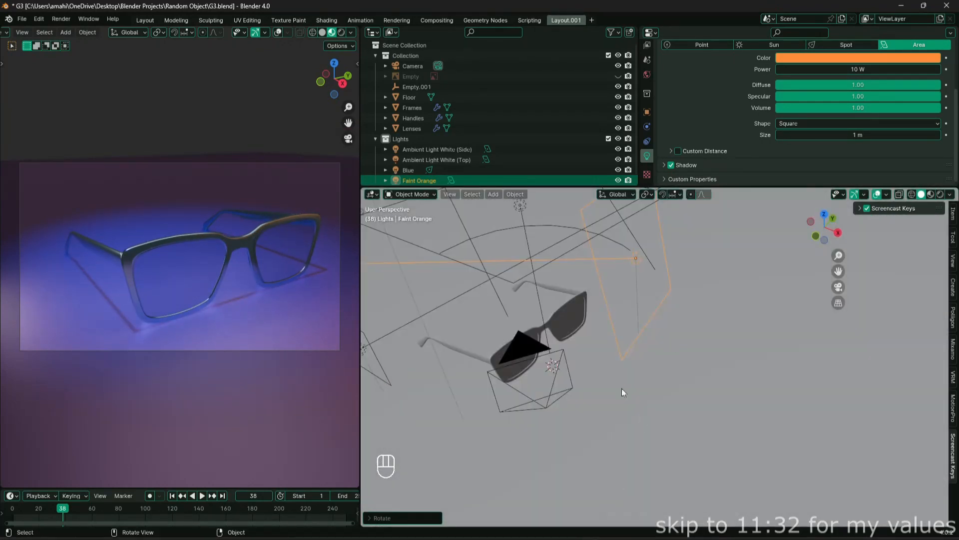
scroll(429, 134, down, 1)
key(shift+a)
mouse_move(583, 346)
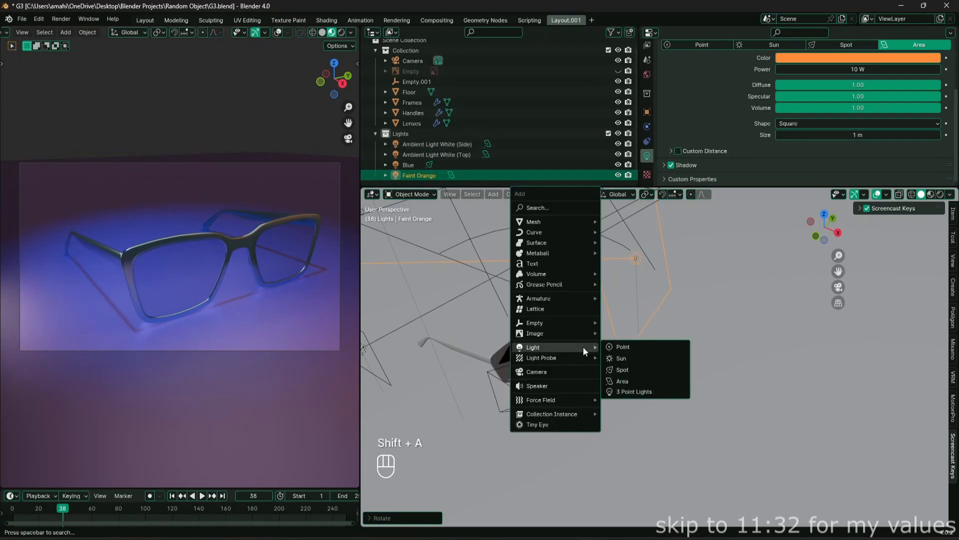
click(629, 380)
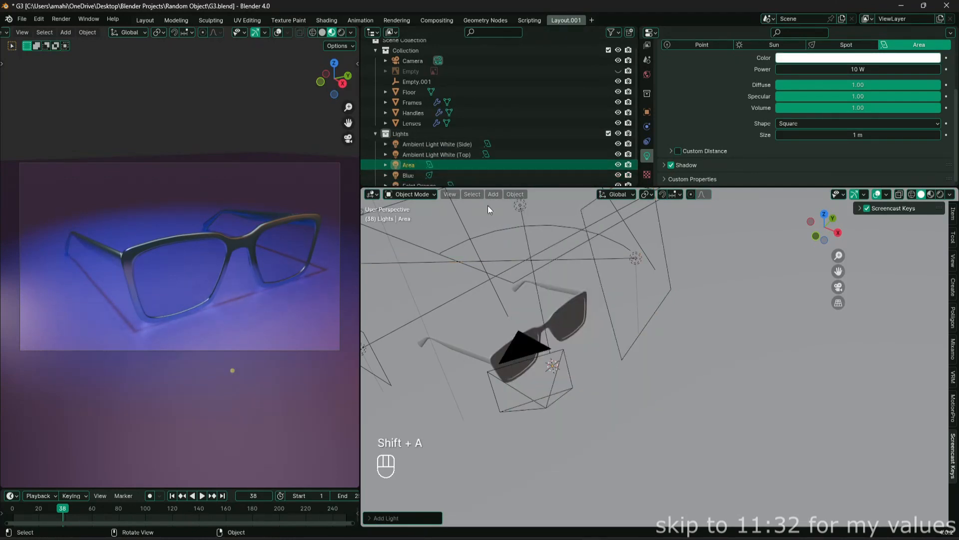
Name the new area light Green and give it a saturated green colour
key(F2)
text(Green)
key(Return)
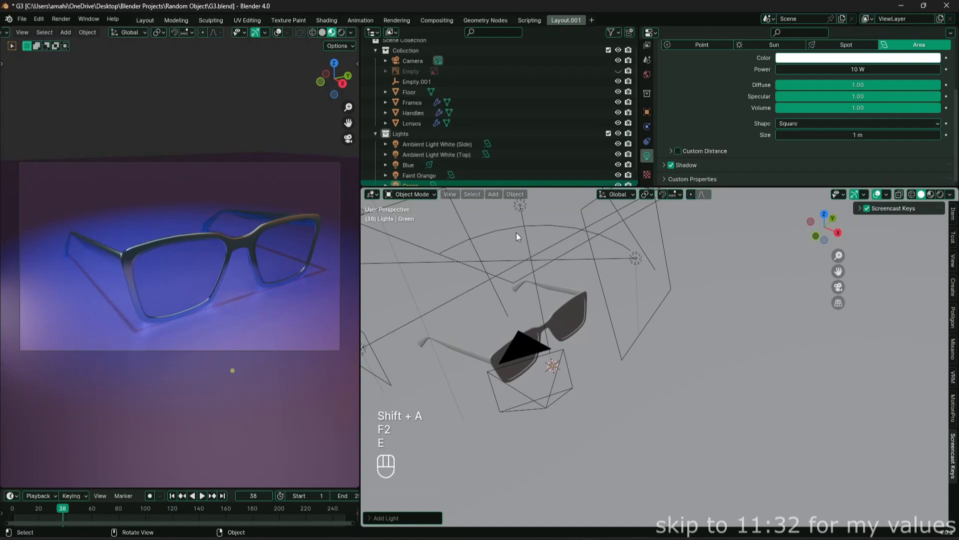
click(858, 58)
click(865, 82)
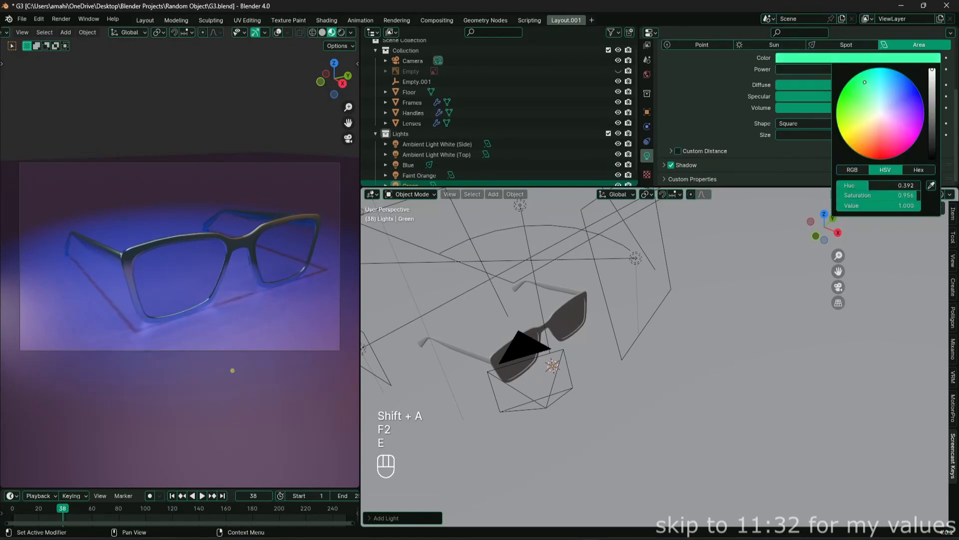
drag(868, 80, 868, 80)
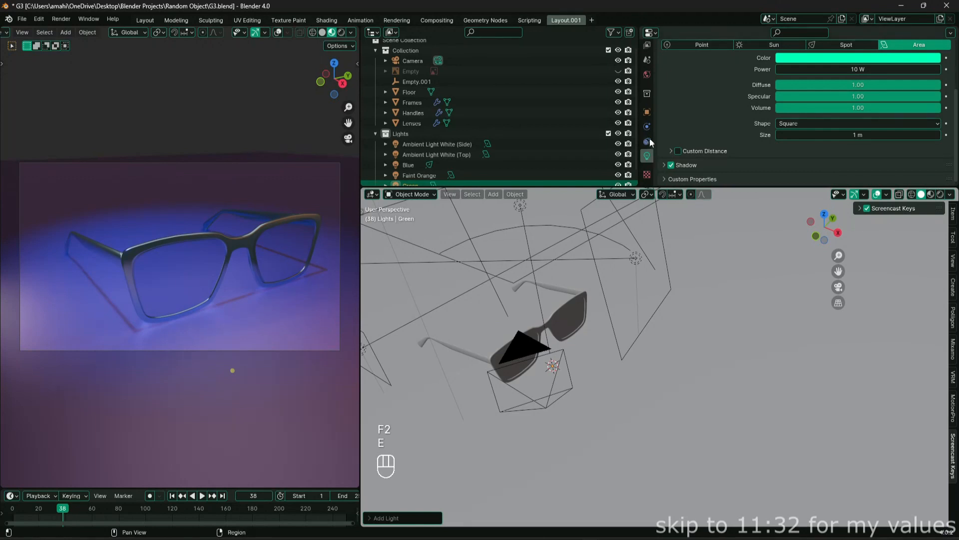
Raise the Green light along Z above the glasses and enlarge it
click(649, 114)
scroll(627, 307, down, 8)
alt+middle_drag(709, 354, 675, 345)
key(g)
key(z)
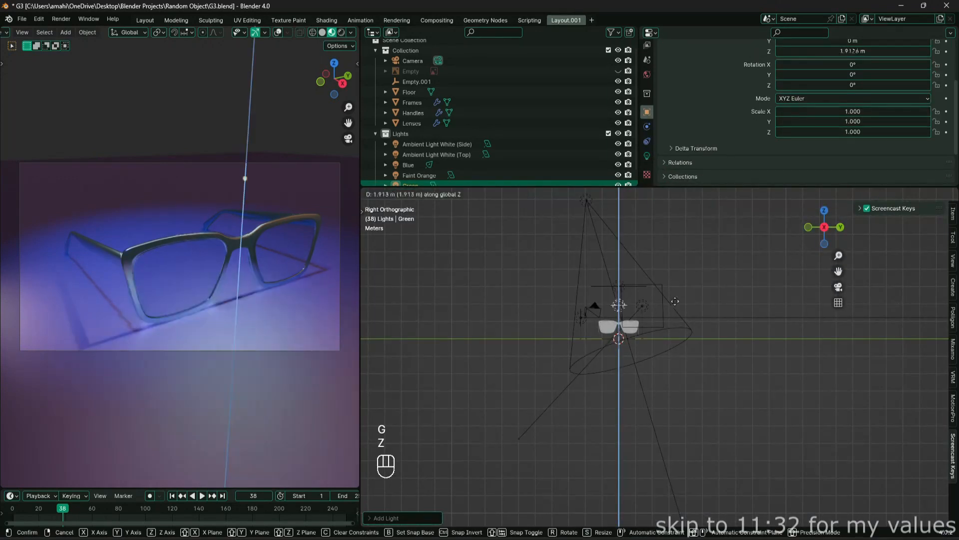
click(686, 286)
key(s)
right_click(717, 309)
Set the Green light's power to 50 W
middle_drag(670, 300, 726, 338)
middle_drag(692, 271, 645, 310)
click(647, 156)
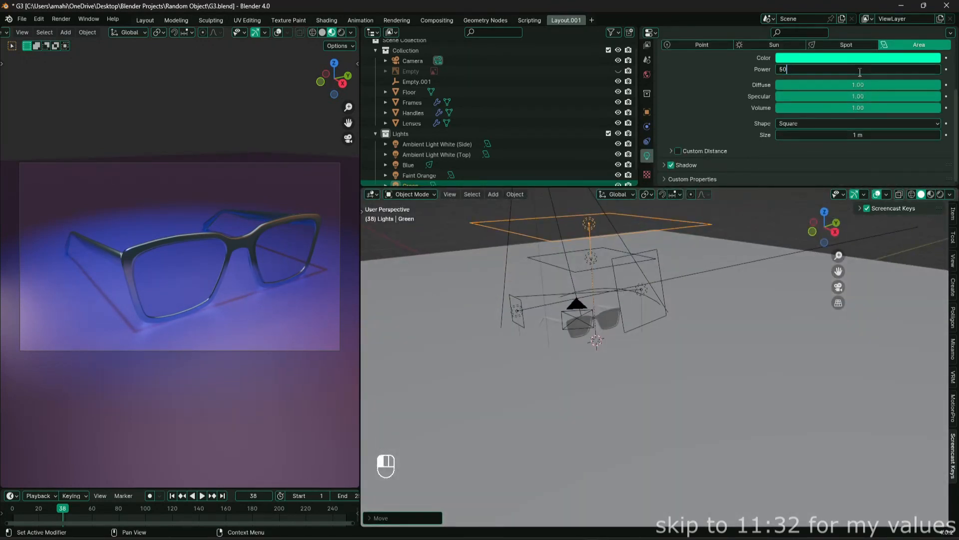
click(860, 72)
text(50)
key(Return)
Add a spot light to the Lights collection, raise it along Z and move it horizontally away from the glasses
key(shift+a)
mouse_move(664, 325)
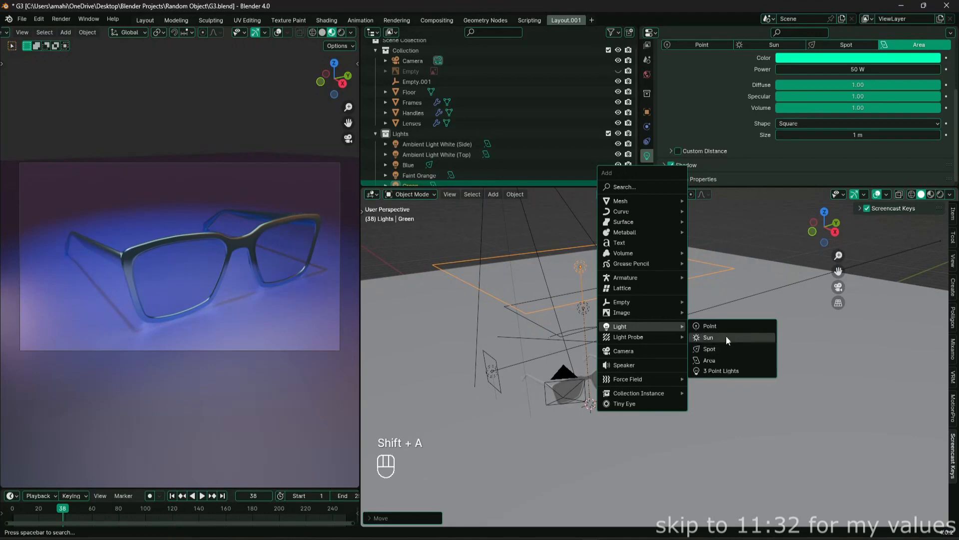
click(732, 348)
key(g)
key(z)
click(675, 260)
alt+middle_drag(645, 316, 622, 379)
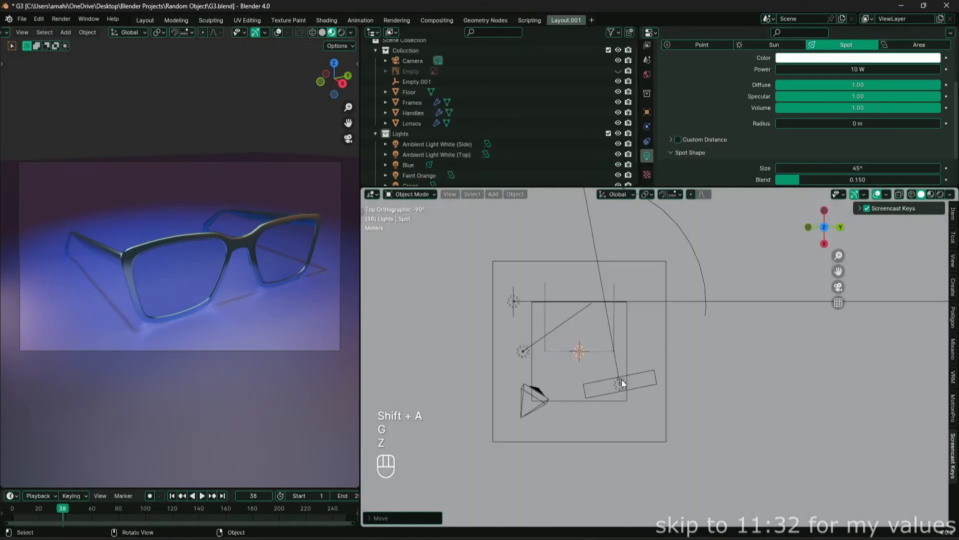
key(g)
key(shift+x)
key(shift+z)
click(788, 475)
Rotate the new spot light about X and Z to point it towards the glasses
alt+middle_drag(752, 472, 800, 423)
key(r)
key(x)
click(860, 350)
key(r)
key(z)
click(759, 365)
Adjust the spot light's height along Z and tilt it about Y
key(g)
key(z)
click(803, 365)
key(r)
key(y)
click(763, 356)
Turn the spot light about Z and shift it along X to refine its aim at the glasses
alt+middle_drag(763, 356, 690, 355)
key(r)
key(z)
click(700, 405)
middle_drag(700, 403, 719, 369)
key(g)
key(x)
click(713, 417)
middle_drag(713, 416, 710, 325)
Give the spot light a saturated orange colour and a power of 10000 W
click(861, 58)
drag(863, 116, 864, 156)
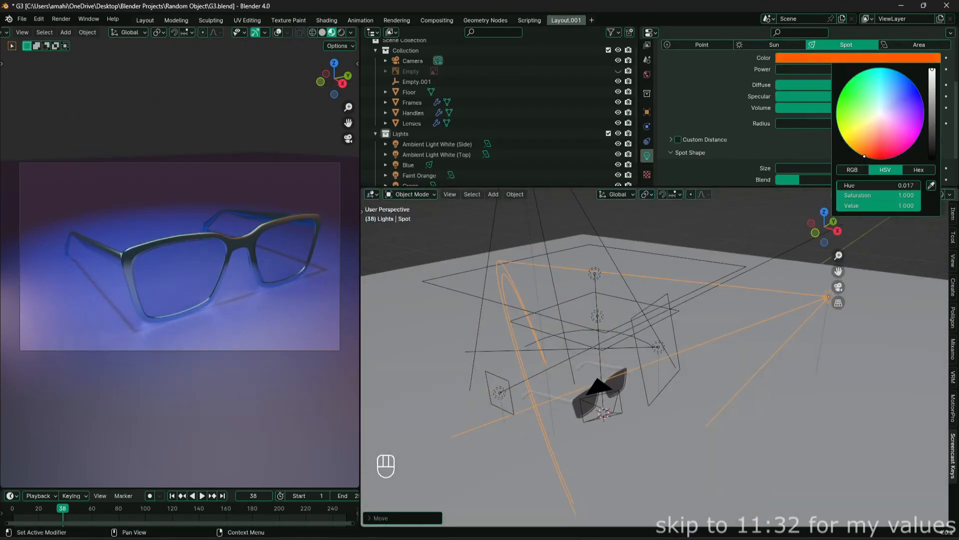
click(820, 69)
text(10000)
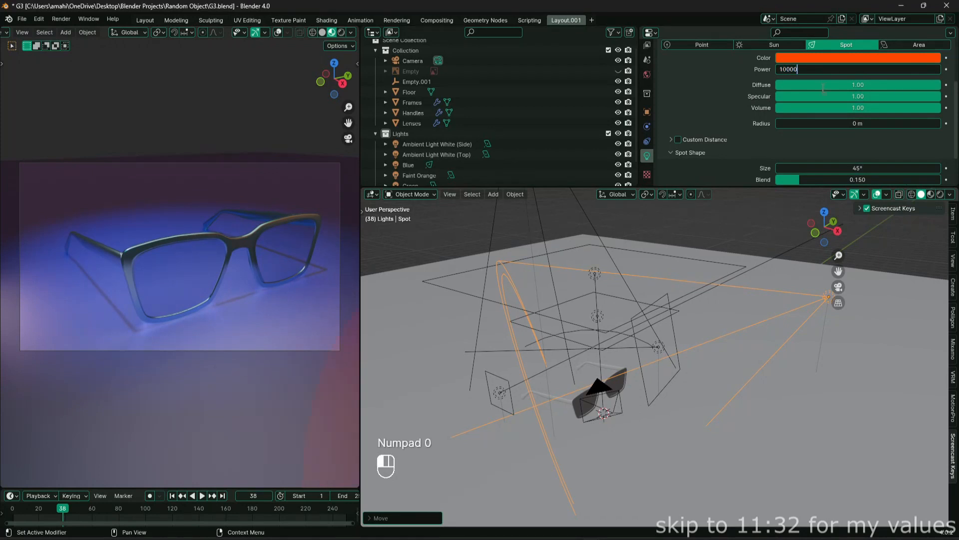
key(Return)
Set the orange spot light's radius to 0.003 m and its blend to 1.000
click(852, 124)
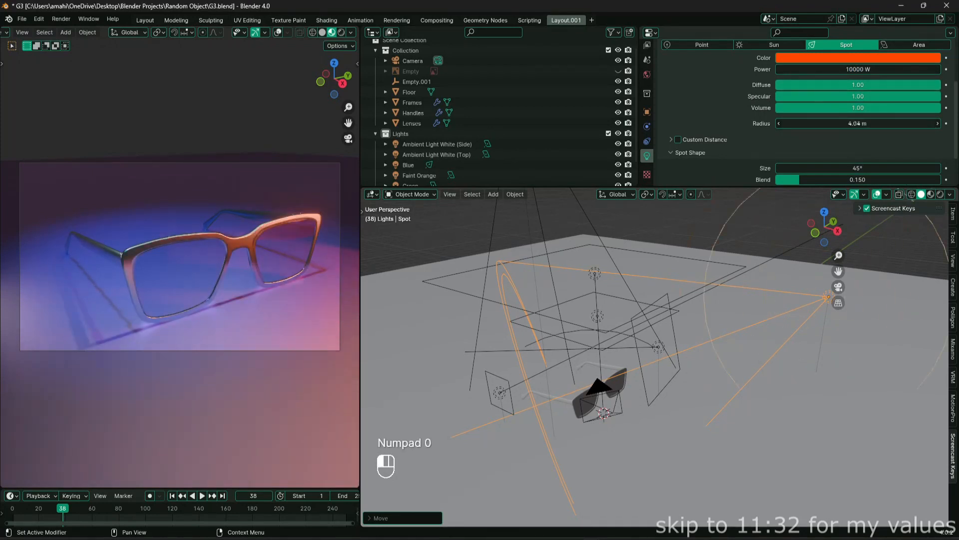
text(.003)
key(Return)
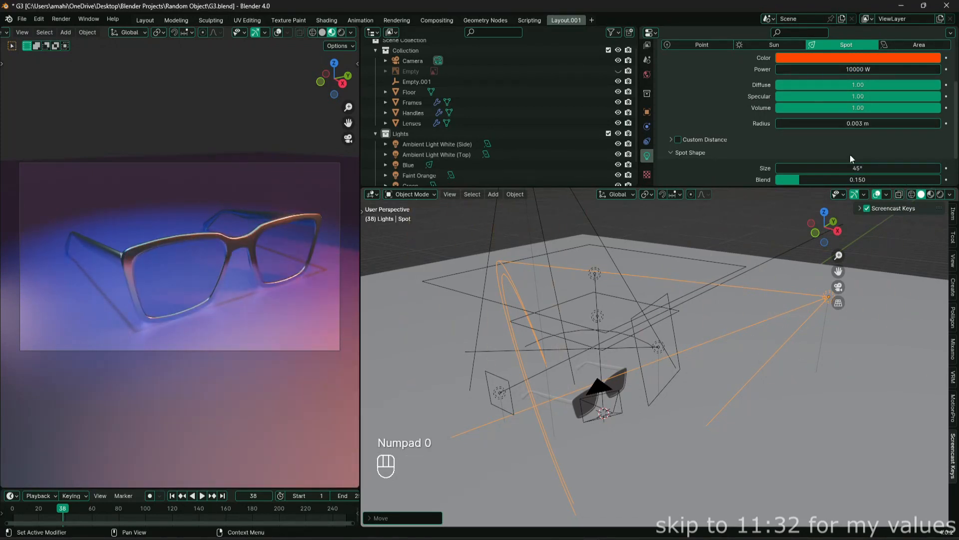
drag(849, 180, 940, 180)
Fine-tune the height of the orange spot light along Z
key(g)
key(z)
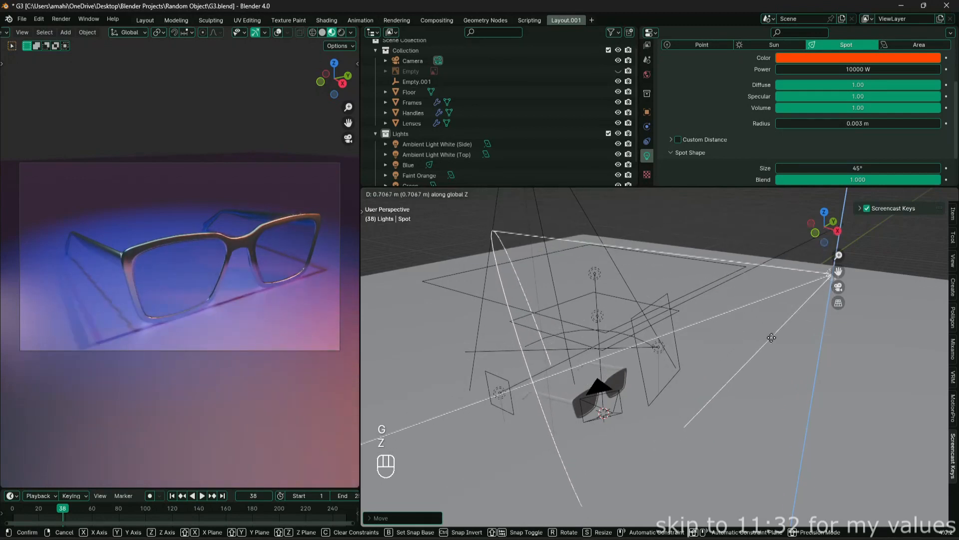
key(g)
key(z)
click(674, 348)
scroll(282, 272, up, 1)
scroll(283, 272, down, 1)
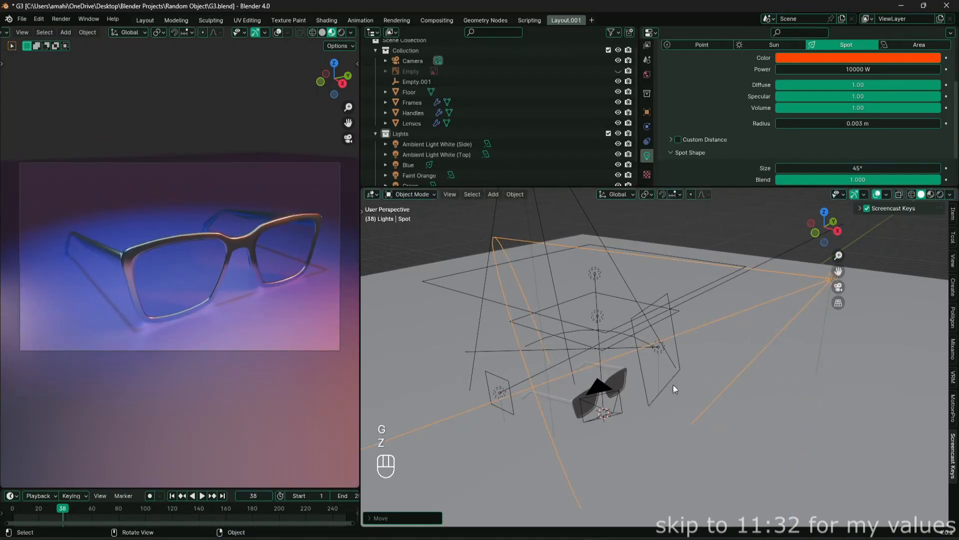
Rename the spot light as Orange
scroll(405, 172, down, 2)
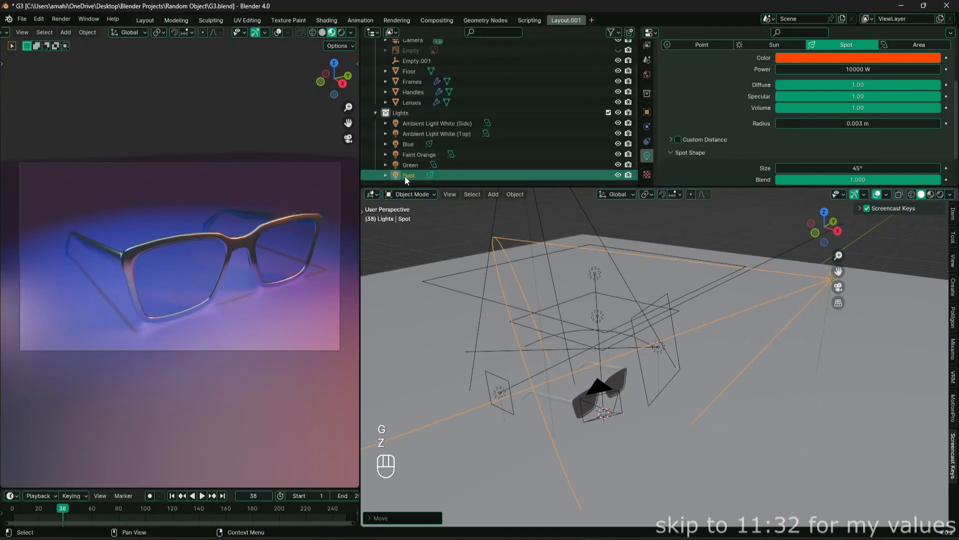
click(410, 175)
key(F2)
Add another spot light and raise it along Z above the glasses
key(shift+a)
mouse_move(614, 368)
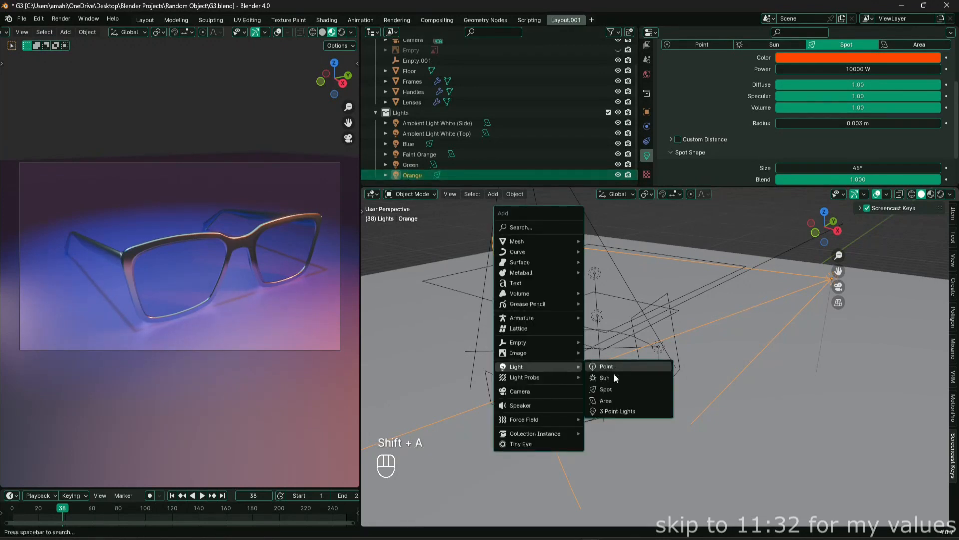
click(614, 391)
key(g)
key(z)
click(615, 250)
Give the new spot light a yellow colour and name it Yellow
click(846, 62)
mouse_move(858, 131)
mouse_down()
mouse_move(853, 143)
mouse_move(842, 134)
mouse_up()
key(F2)
text(Yellow)
key(Return)
Set the Yellow light's power to 500 W, radius to 0.03 m and blend to 1.000
click(857, 69)
text(500)
key(Return)
click(857, 123)
text(0.03)
key(Return)
drag(836, 179, 901, 194)
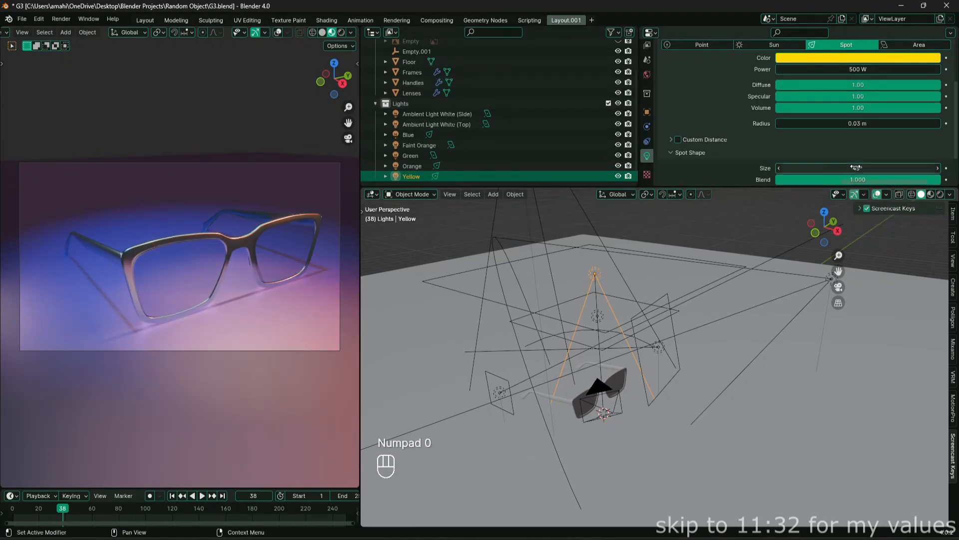
key(ctrl+KP_3)
key(g)
key(x)
key(y)
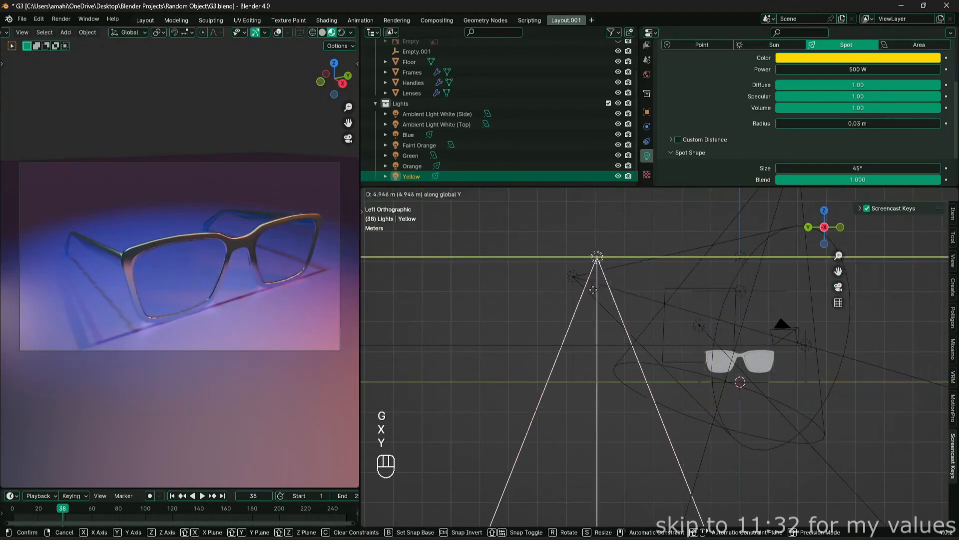
click(775, 307)
alt+middle_drag(775, 307, 612, 341)
key(ctrl+z)
key(ctrl+z)
Move the Yellow light along X behind the glasses and lower it along Z
key(g)
key(x)
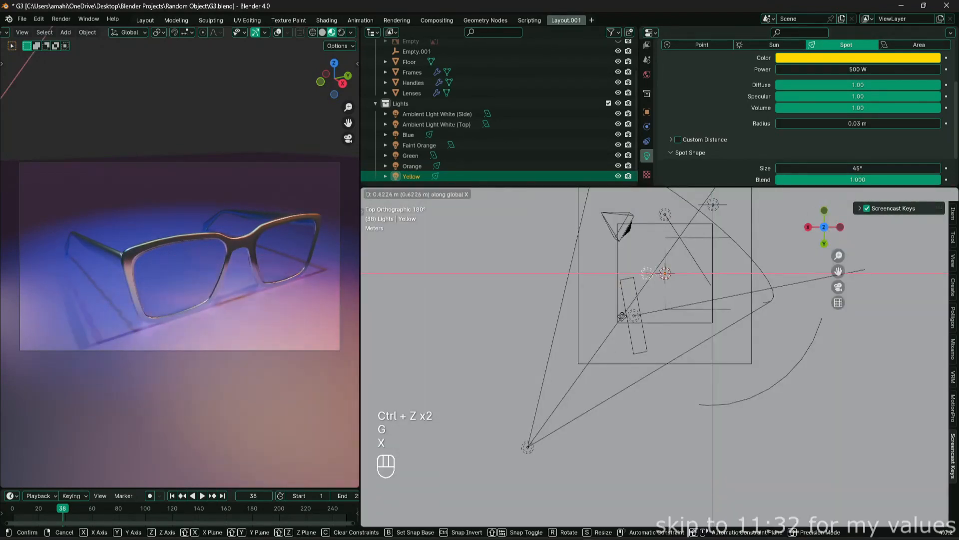
click(717, 302)
alt+middle_drag(719, 302, 762, 283)
key(g)
key(z)
click(759, 351)
Rotate the Yellow light about Y so it points towards the glasses from behind
key(r)
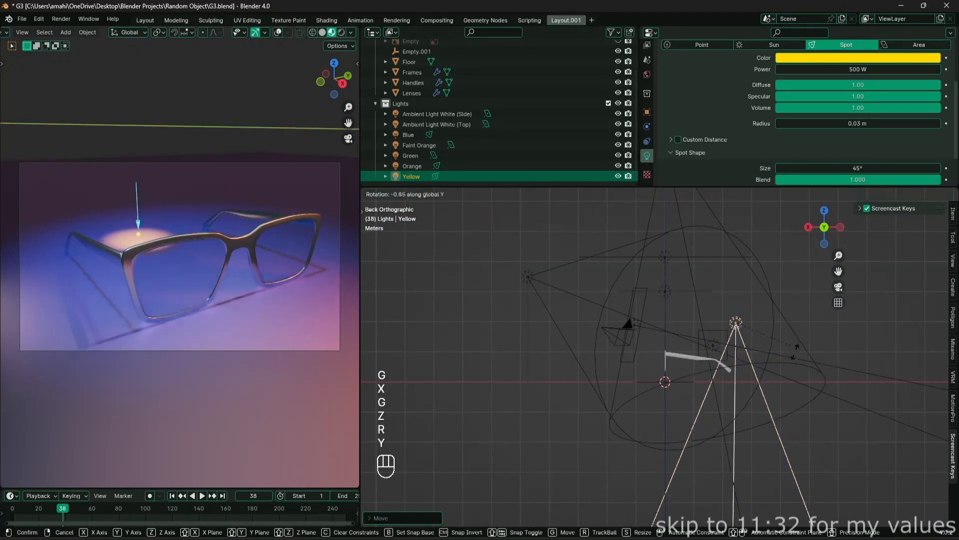
key(y)
click(730, 345)
key(r)
key(y)
click(731, 340)
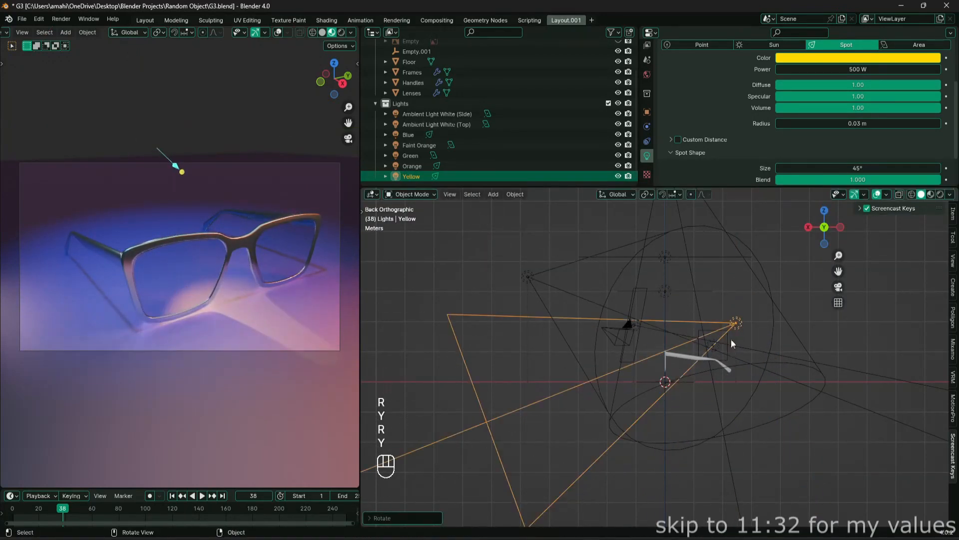
Lower the Yellow light, pull it further behind the glasses along X and re-aim it about Y
key(g)
key(z)
click(731, 355)
key(r)
key(y)
key(g)
key(x)
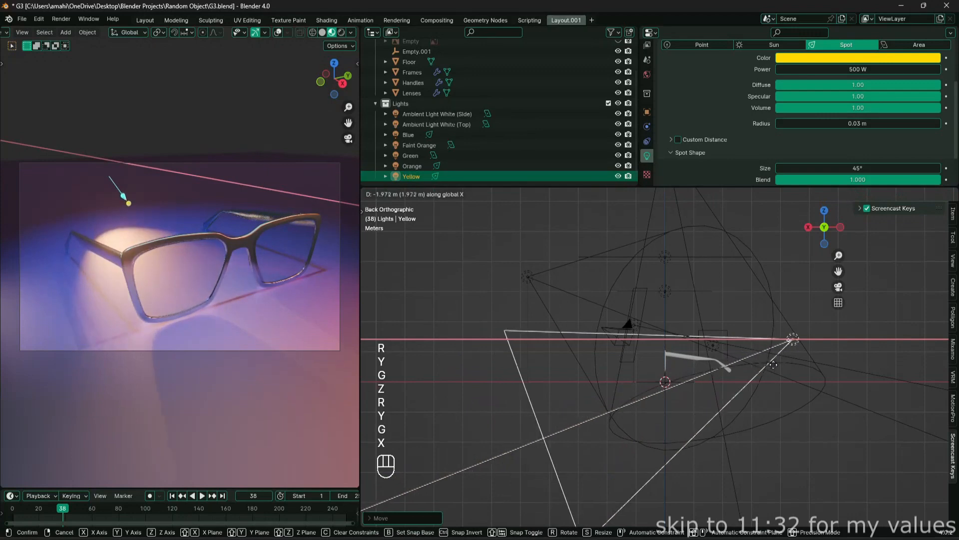
click(837, 370)
key(r)
key(y)
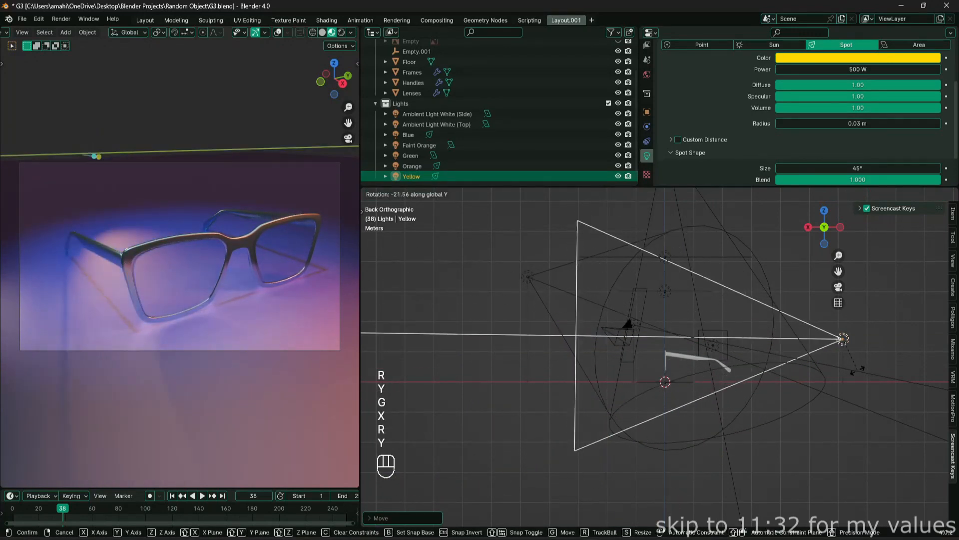
click(855, 383)
Shift the Yellow light's colour to a warm amber and widen its spot size to 67.7°
click(869, 57)
drag(860, 187, 892, 169)
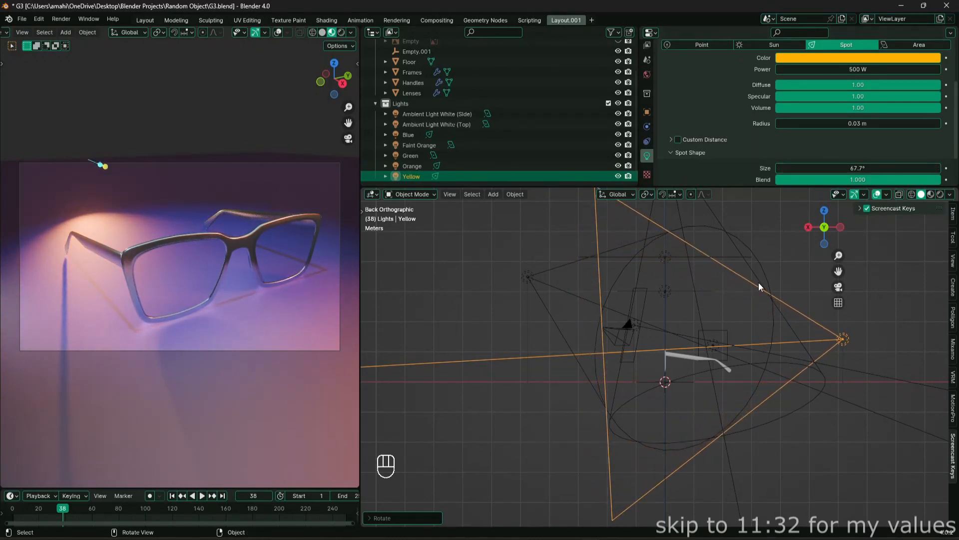
Rotate the Blue spot light about X to adjust where it falls on the glasses
click(409, 134)
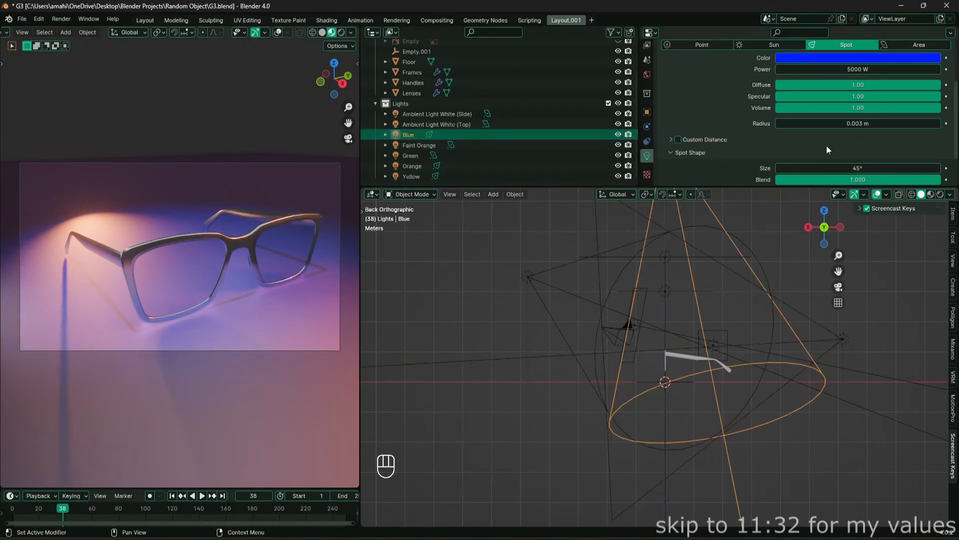
click(647, 112)
scroll(834, 103, up, 2)
alt+middle_drag(868, 295, 740, 300)
shift+middle_drag(689, 317, 675, 374)
key(r)
key(x)
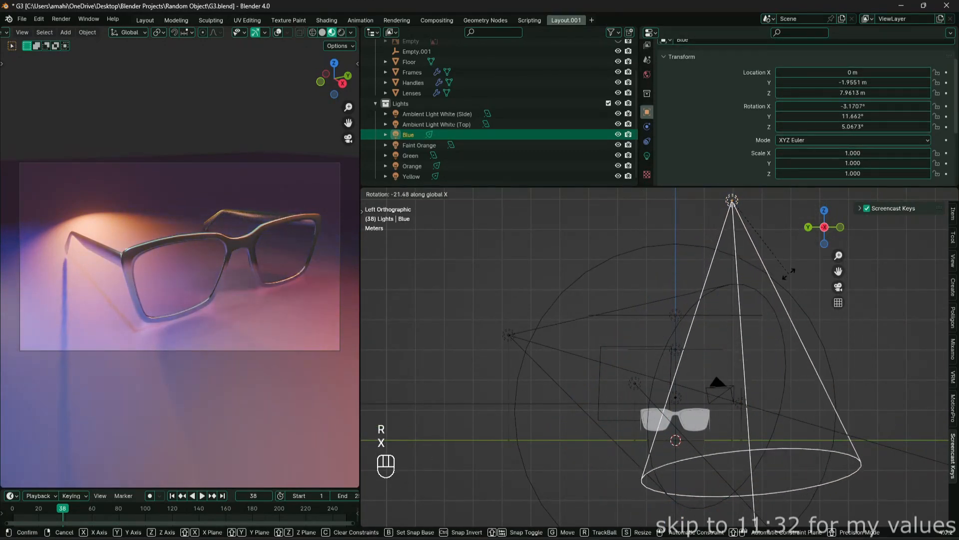
click(761, 277)
Rotate the Blue light about global Y by about 9°
alt+middle_drag(742, 347, 767, 352)
key(r)
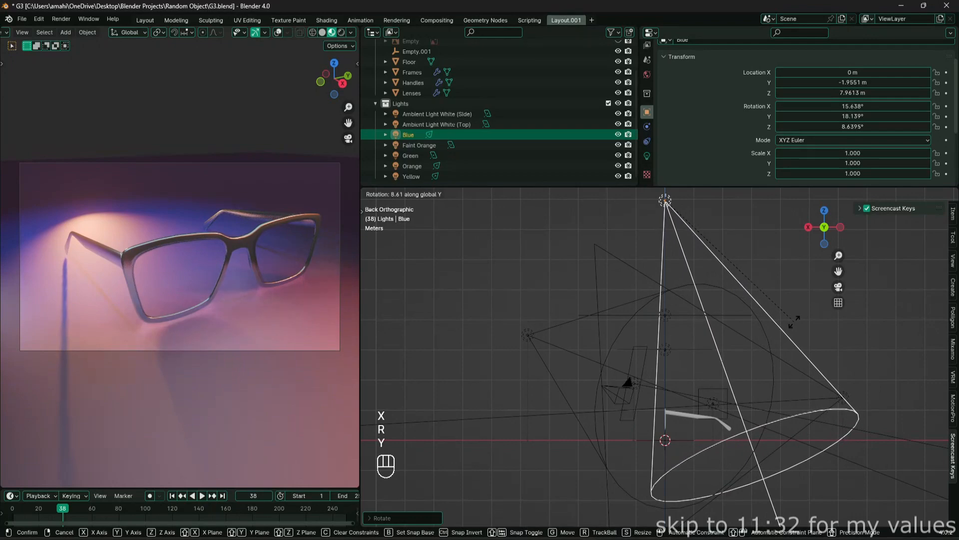
key(y)
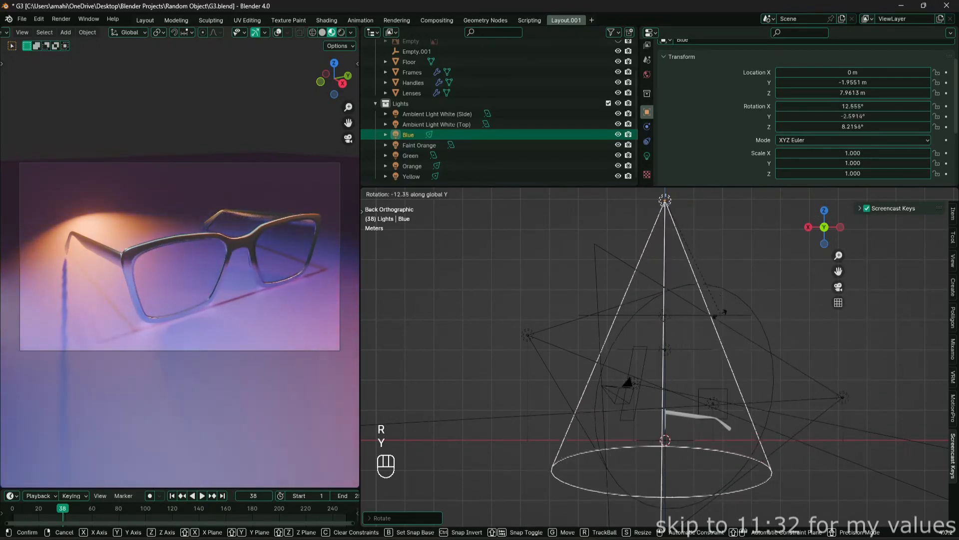
click(711, 200)
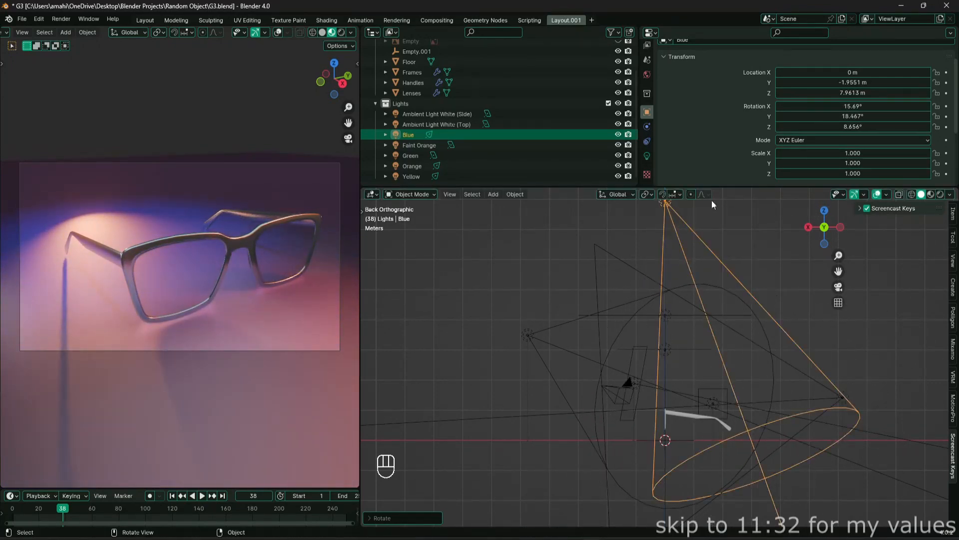
Show the Blue light's cone and turn on the overlays in the camera viewport
click(647, 156)
click(778, 148)
scroll(739, 260, down, 3)
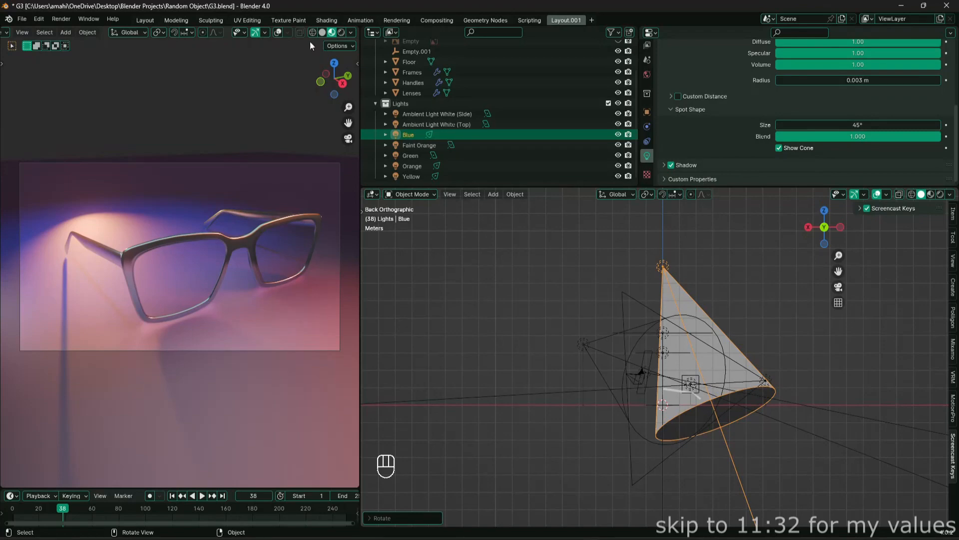
click(278, 32)
Move the Blue light along X and Y so its cone covers the glasses
alt+middle_drag(586, 378, 738, 371)
scroll(737, 370, up, 8)
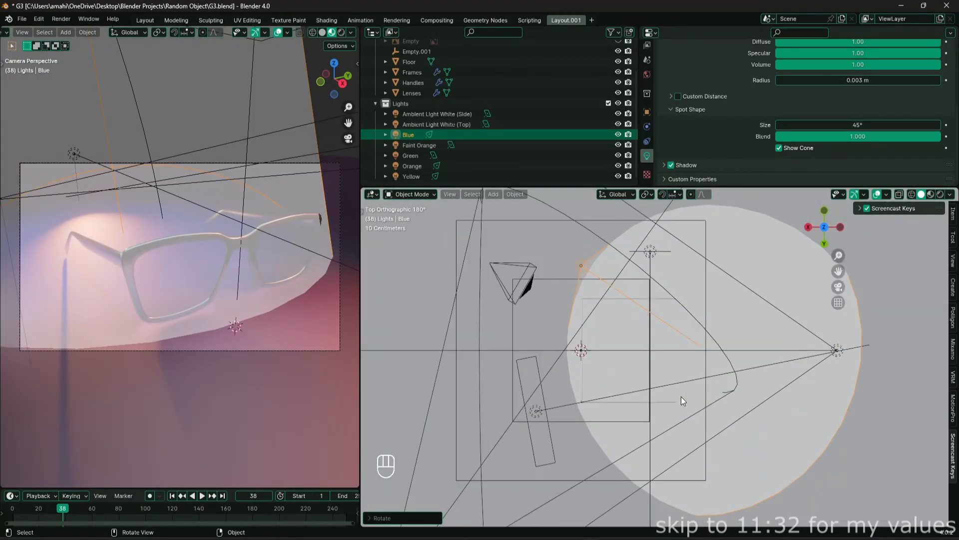
middle_drag(625, 279, 733, 356)
key(g)
key(x)
key(g)
key(y)
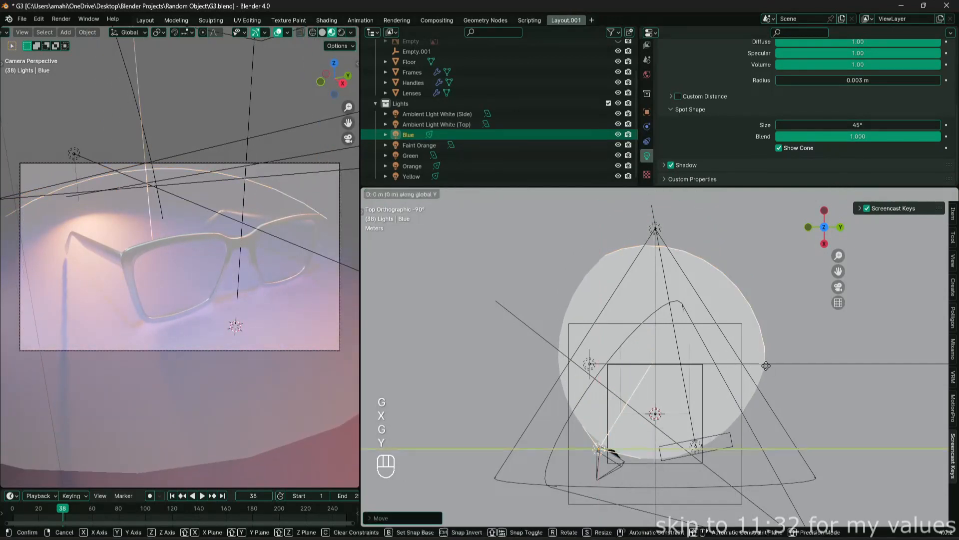
click(723, 354)
Shift the Blue light further along X, then in the negative Y direction
key(g)
key(x)
click(722, 371)
key(g)
key(y)
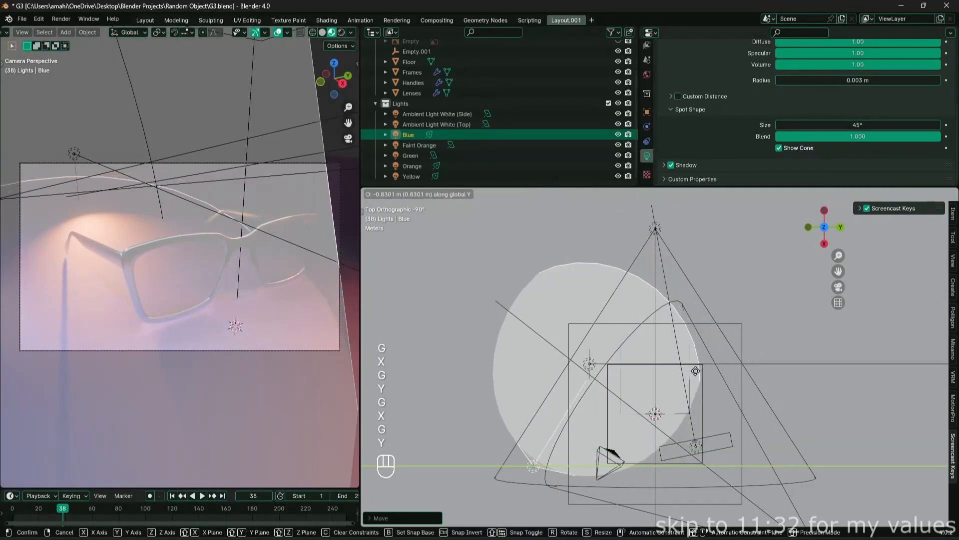
click(695, 371)
Hide the overlays in the camera viewport and fine-tune the Blue light's position along Y
click(279, 33)
key(g)
key(g)
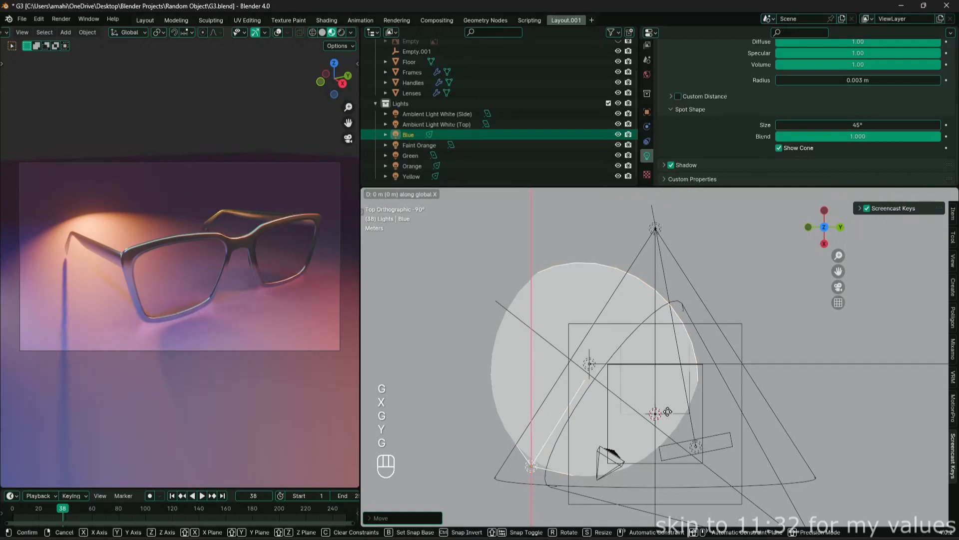
key(y)
click(691, 436)
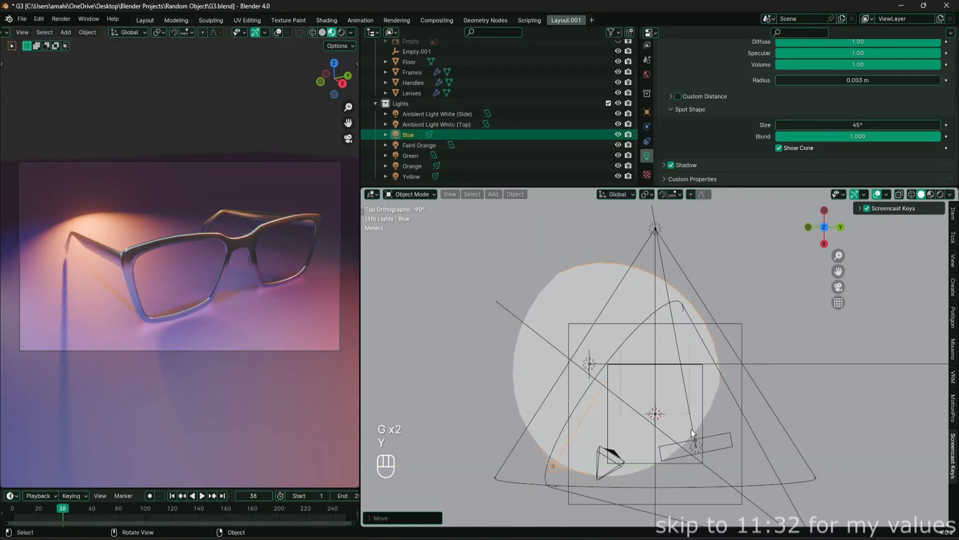
Rotate the Blue light about the global X axis, working from the right orthographic view
key(KP_3)
key(r)
key(x)
key(y)
key(r)
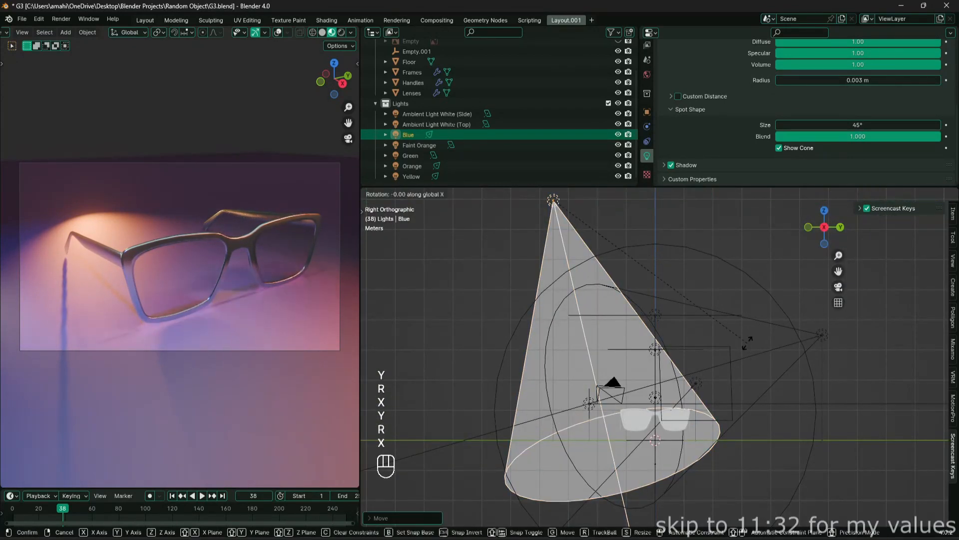
key(x)
click(772, 322)
Move the Blue light along X from the top view so its cone stays over the glasses
alt+middle_drag(762, 332, 741, 385)
key(g)
key(g)
key(x)
click(742, 402)
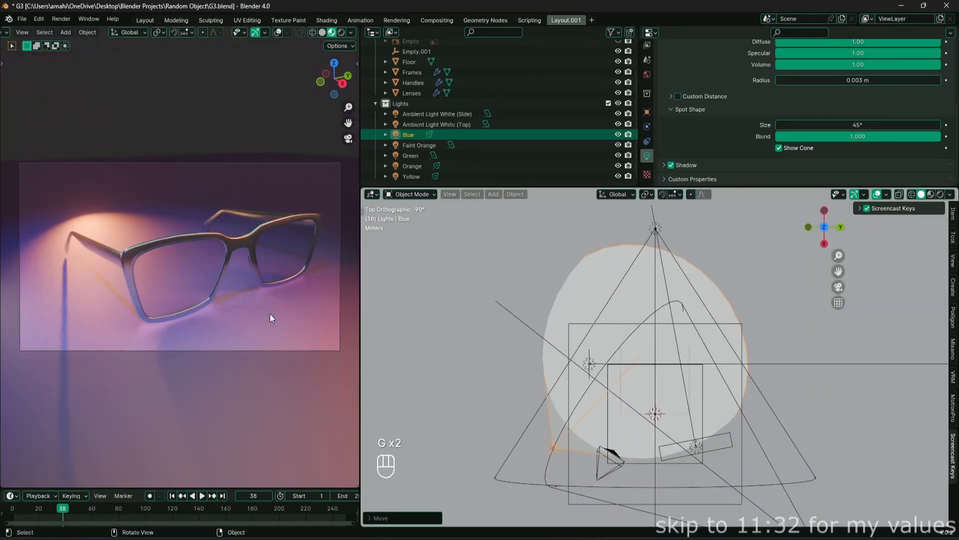
scroll(773, 118, up, 4)
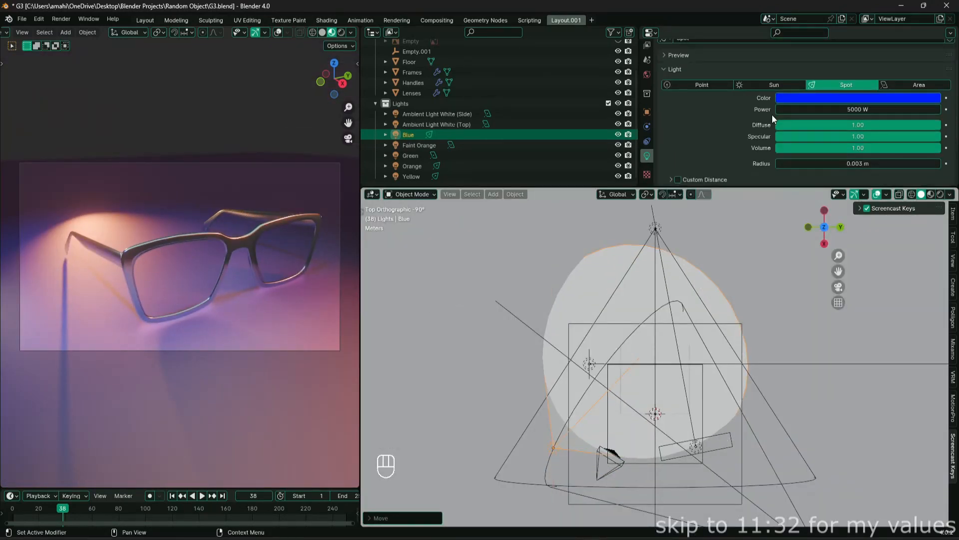
key(r)
key(x)
key(r)
key(y)
key(r)
key(y)
key(r)
key(z)
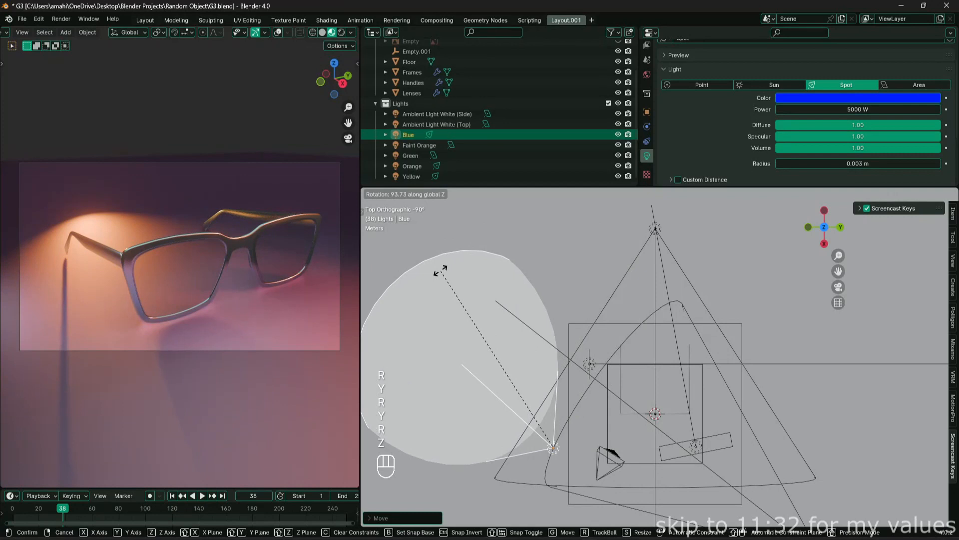
click(739, 333)
Try a power of 4000 W on the Blue light, then set it to 2500 W
click(854, 108)
text(40)
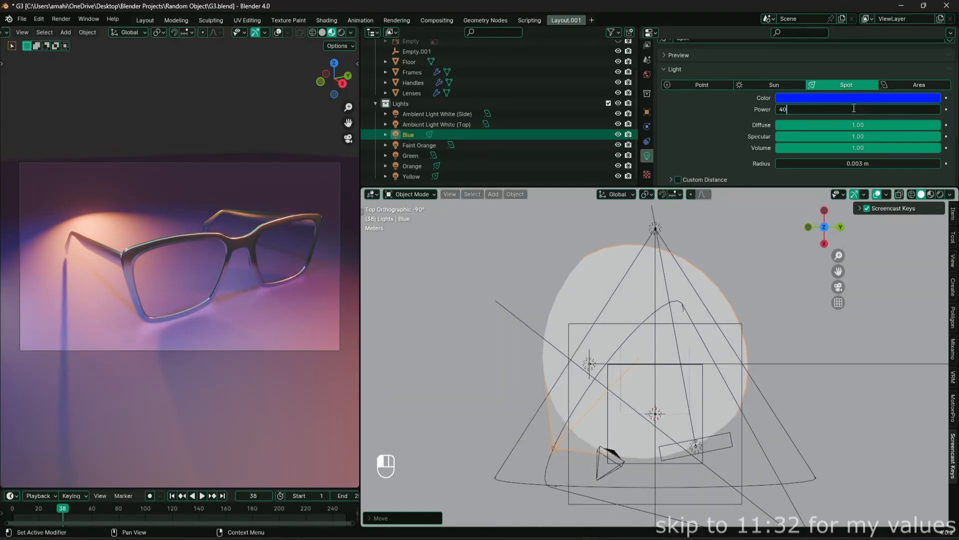
text(00)
key(Return)
click(870, 108)
text(2500)
key(Return)
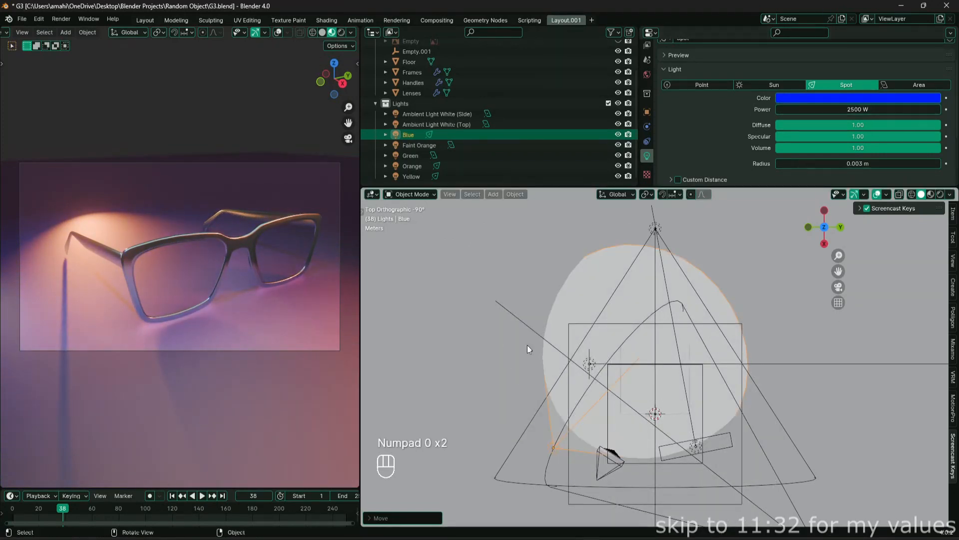
Toggle the Blue light's visibility to compare the glasses with and without it
click(618, 134)
click(619, 134)
click(618, 134)
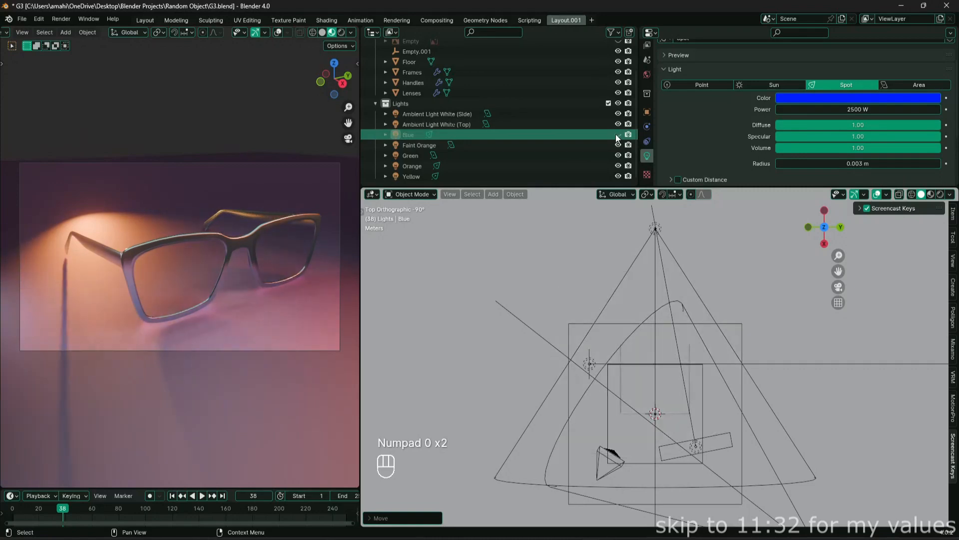
click(618, 134)
Switch to the Layout workspace and hide the Blue light's cone and the viewport overlays
click(146, 20)
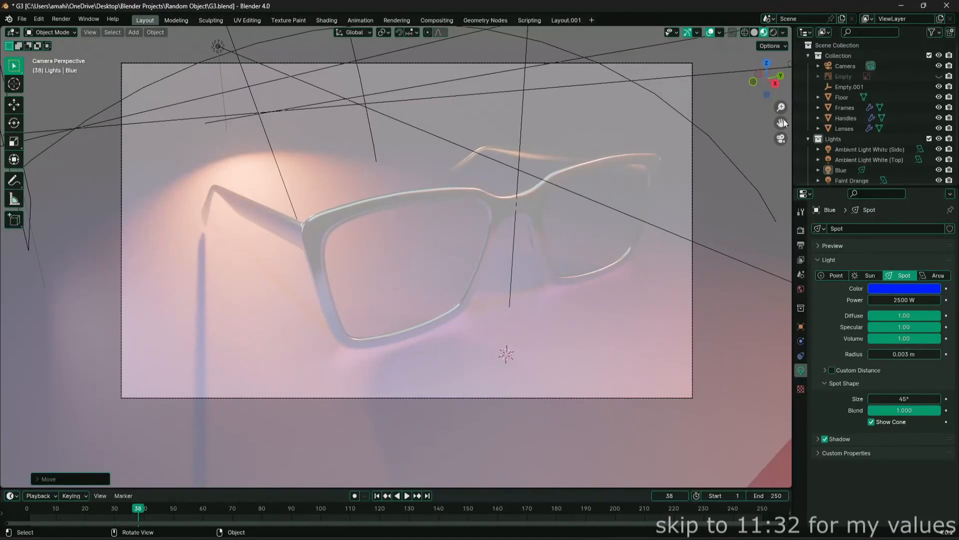
click(872, 422)
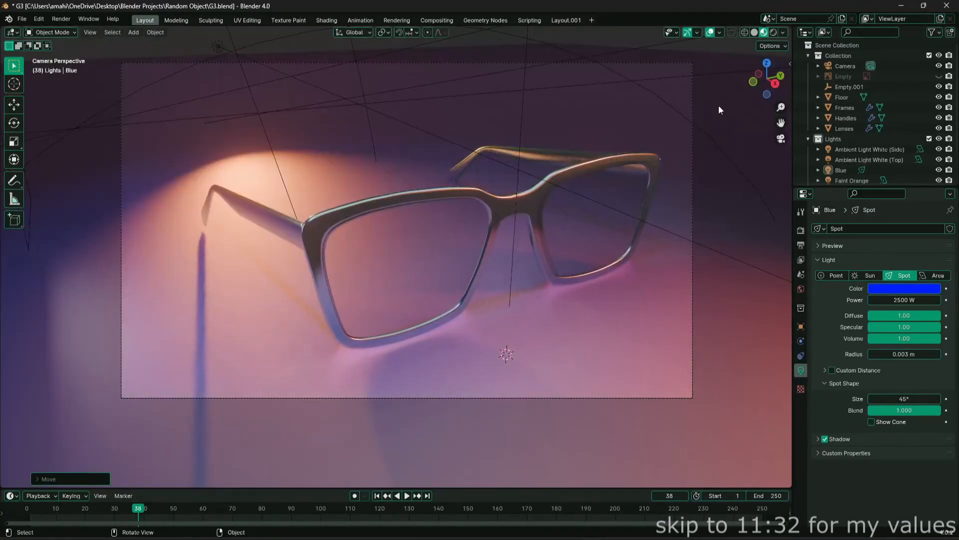
click(710, 32)
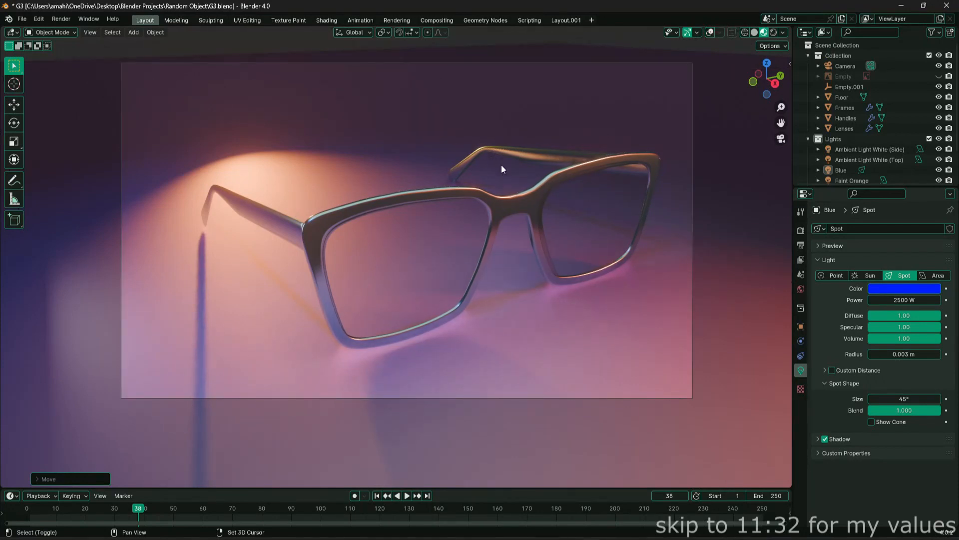
scroll(474, 212, up, 2)
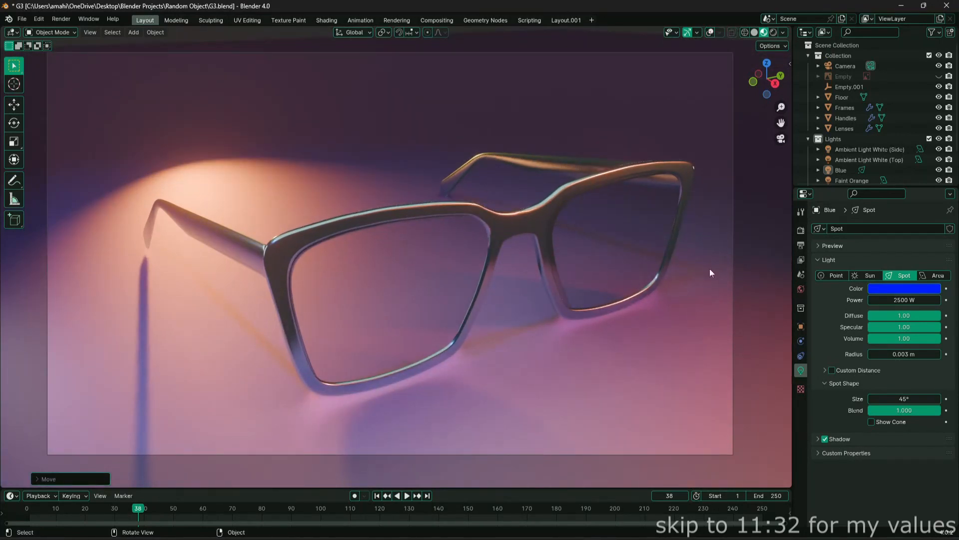
Enable depth of field on the camera, focused on the Frames object with an F-Stop of 0.5
click(849, 67)
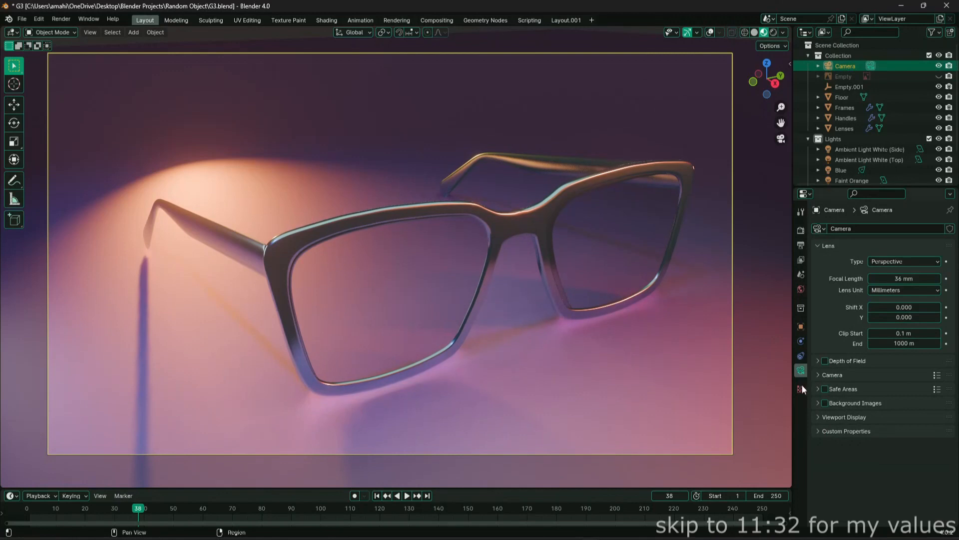
click(825, 361)
click(818, 360)
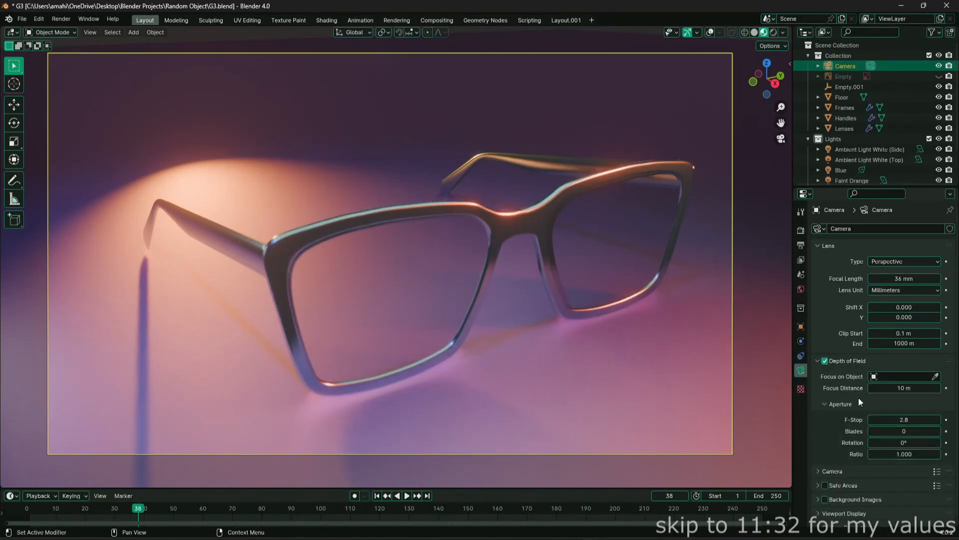
click(935, 376)
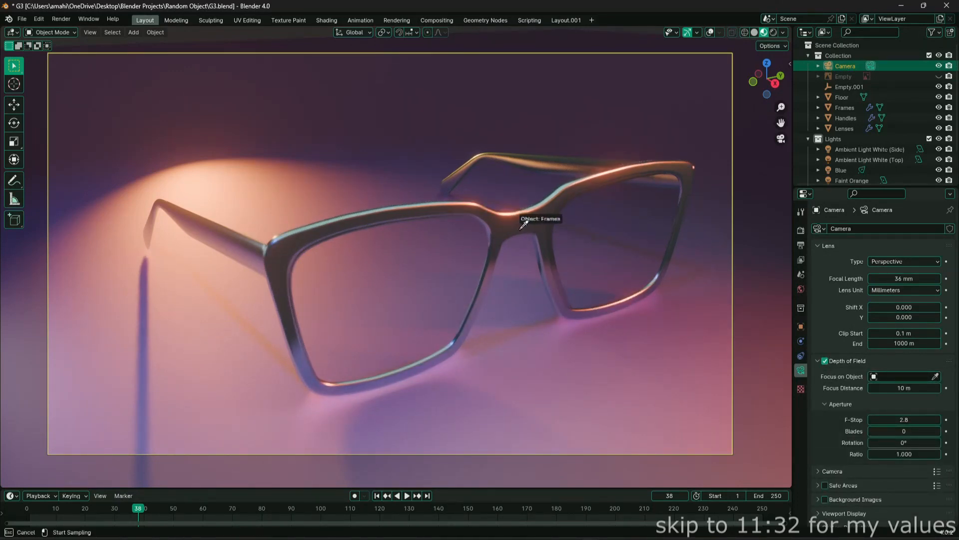
click(521, 220)
drag(922, 418, 894, 419)
click(922, 418)
key(Return)
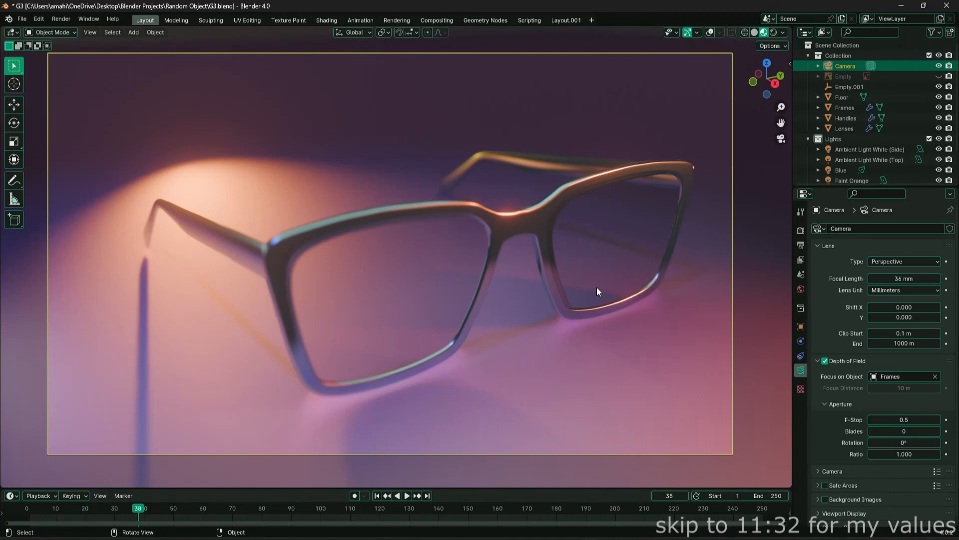
Save the project incrementally as G4.blend and set rendering to Cycles with GPU Compute
click(800, 231)
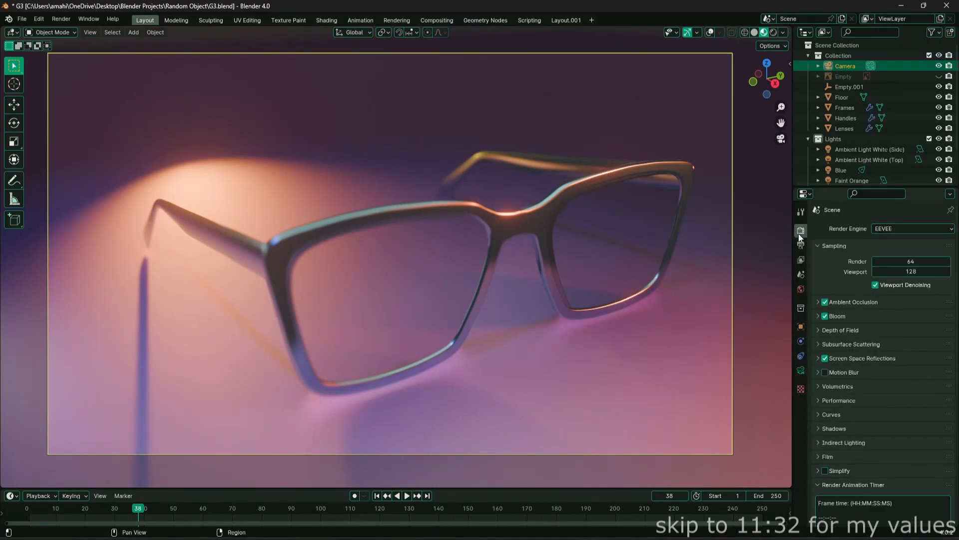
key(ctrl+alt+s)
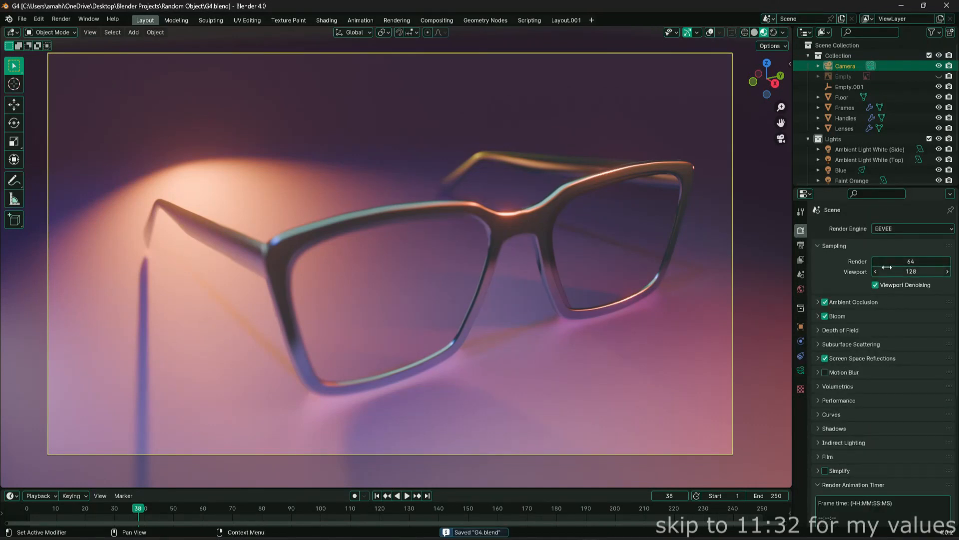
click(886, 231)
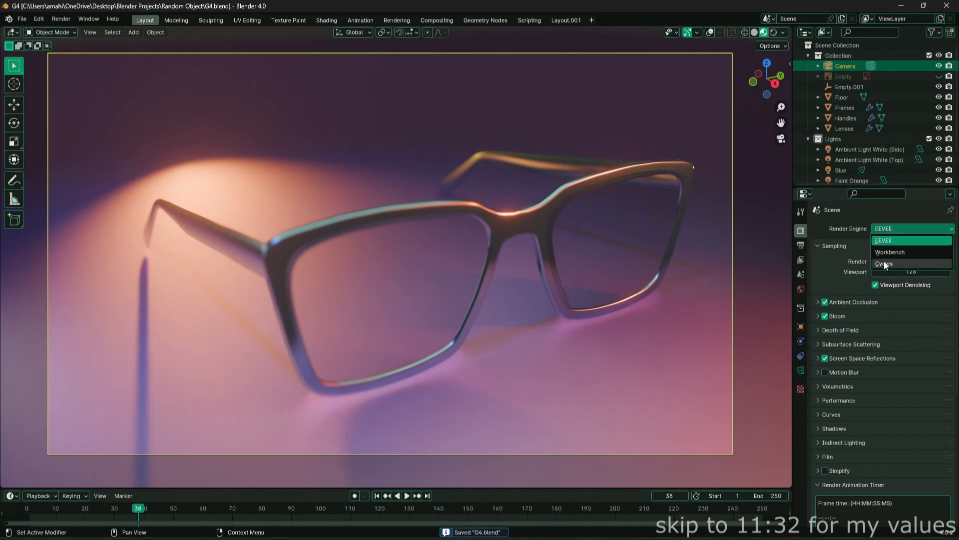
click(885, 264)
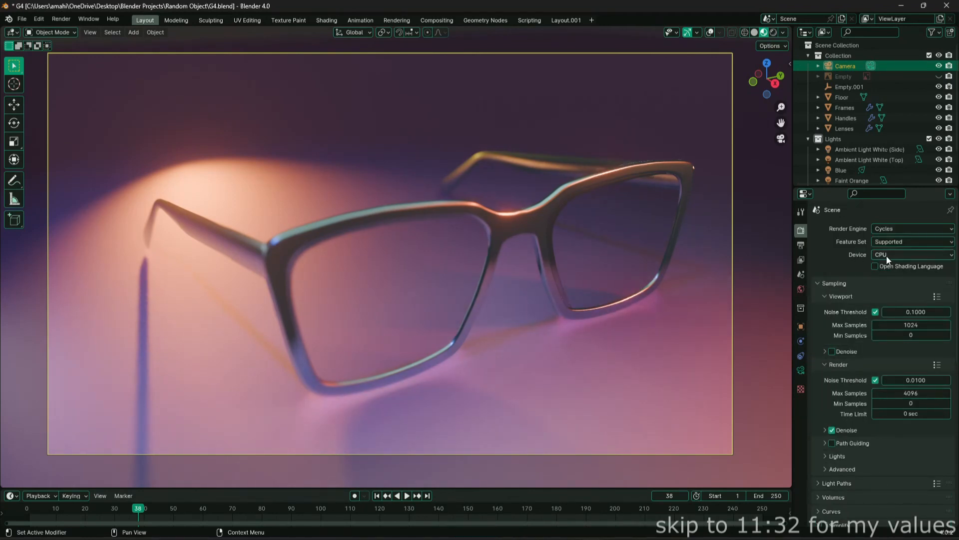
click(886, 255)
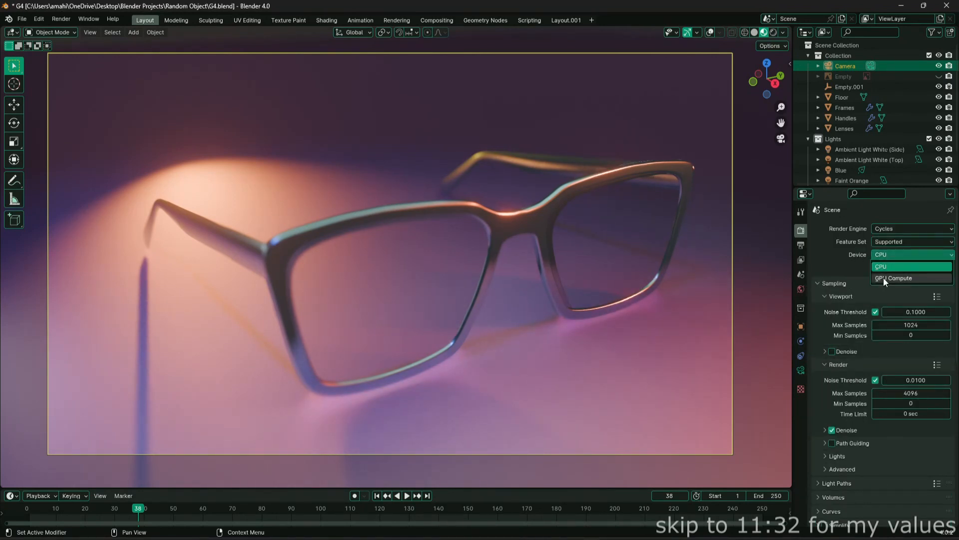
click(884, 277)
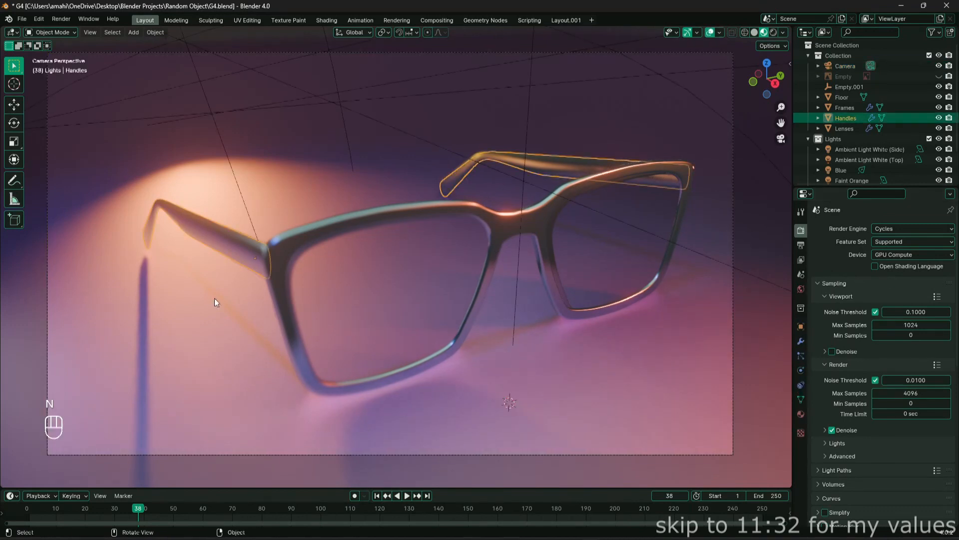
Parent the Handles and Lenses to the Frames using the Object option
click(211, 299)
click(216, 232)
shift+click(351, 283)
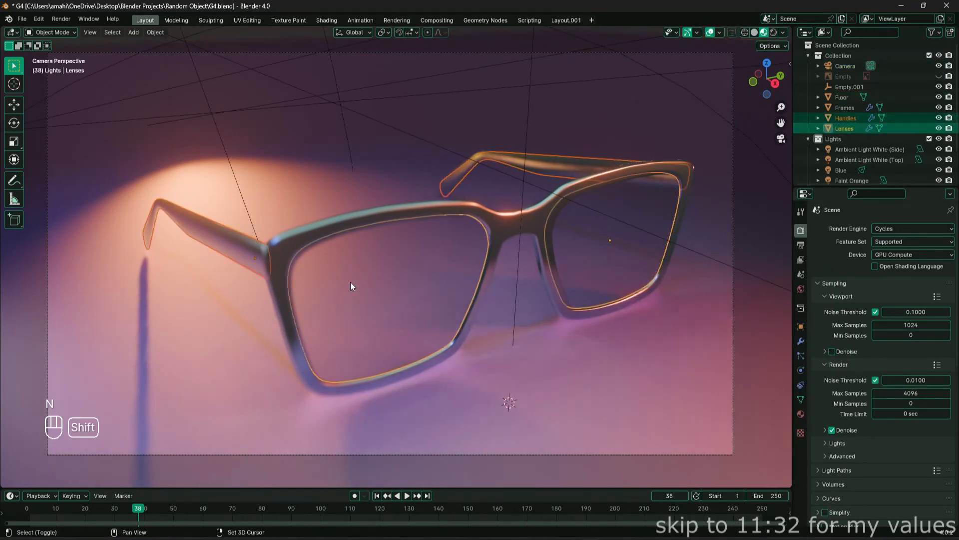
shift+click(289, 247)
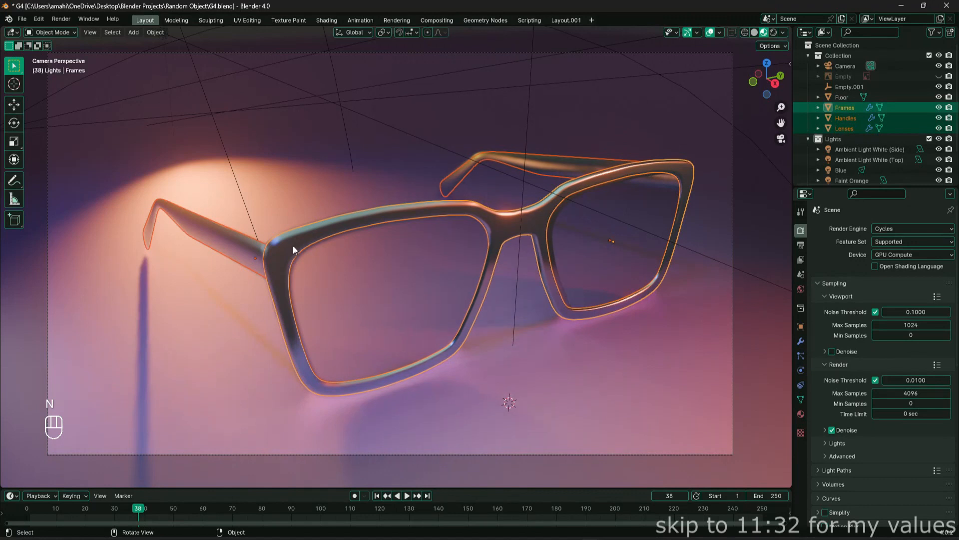
key(ctrl+p)
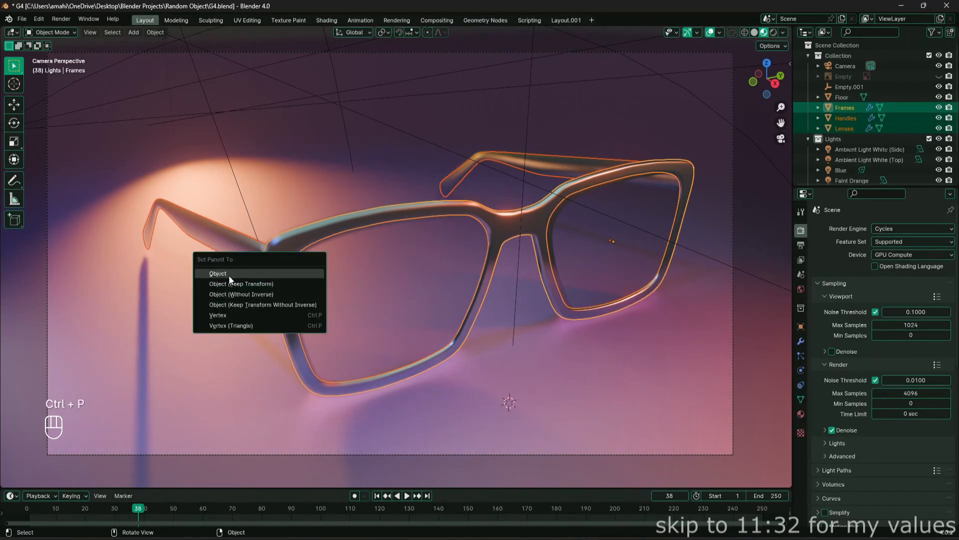
click(229, 275)
click(307, 251)
Parent Empty.001 to the Frames object
click(849, 86)
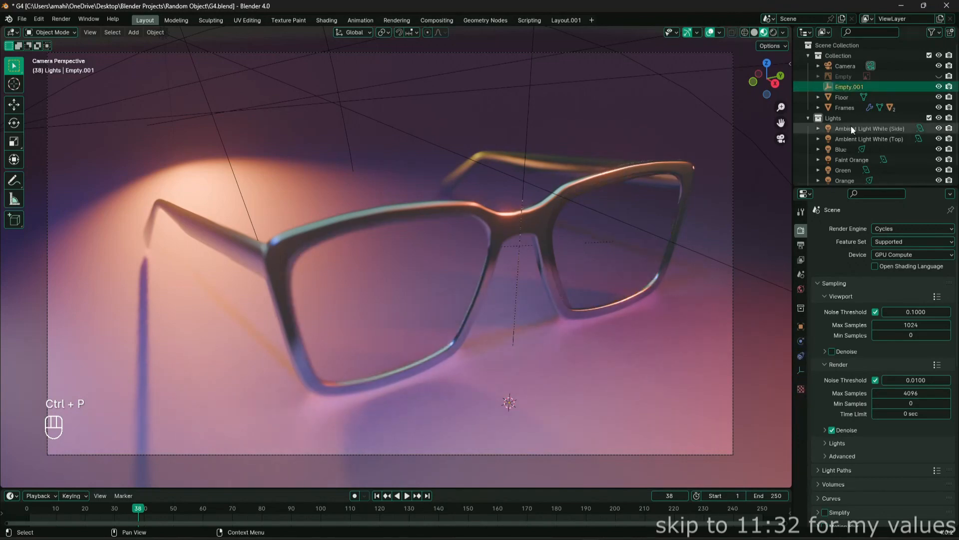
shift+click(505, 224)
key(ctrl+p)
click(504, 224)
Test the parenting by temporarily moving the Frames to check that the attached parts follow
click(505, 223)
key(g)
click(482, 233)
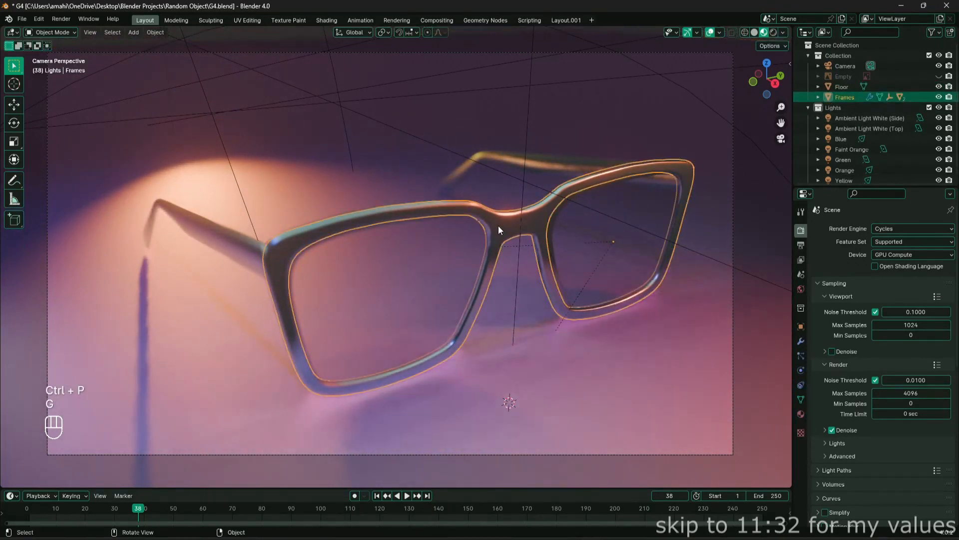
key(g)
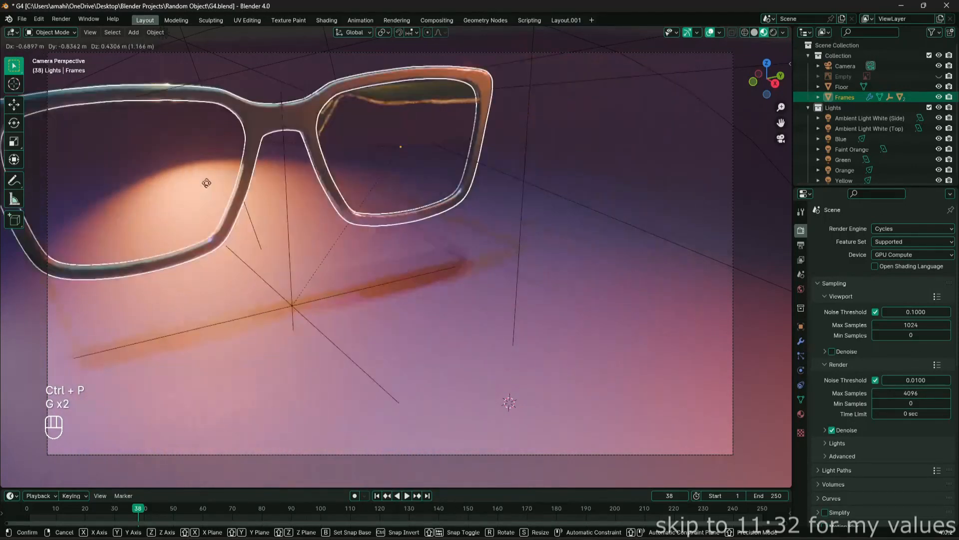
click(443, 247)
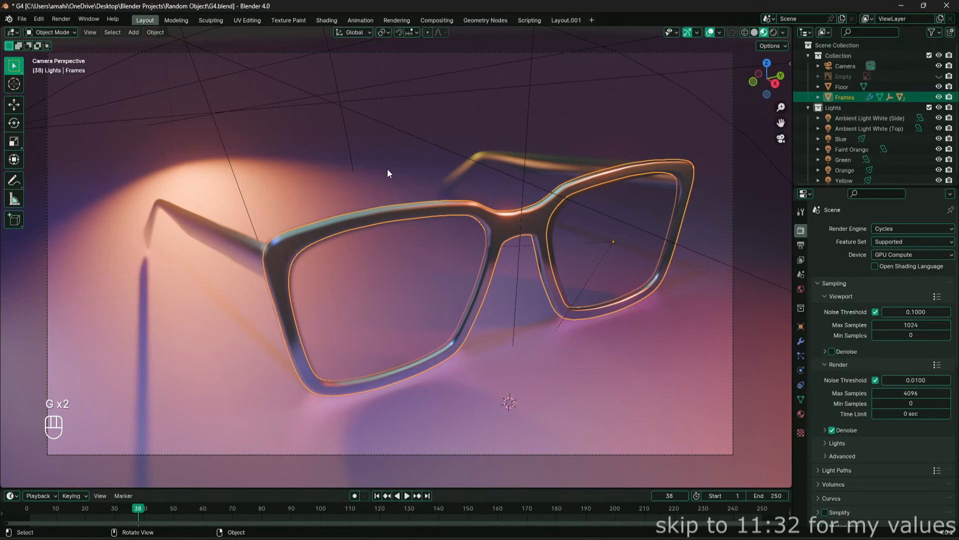
Move the Floor and the Camera out of Collection into the top-level Scene Collection
click(842, 139)
click(808, 108)
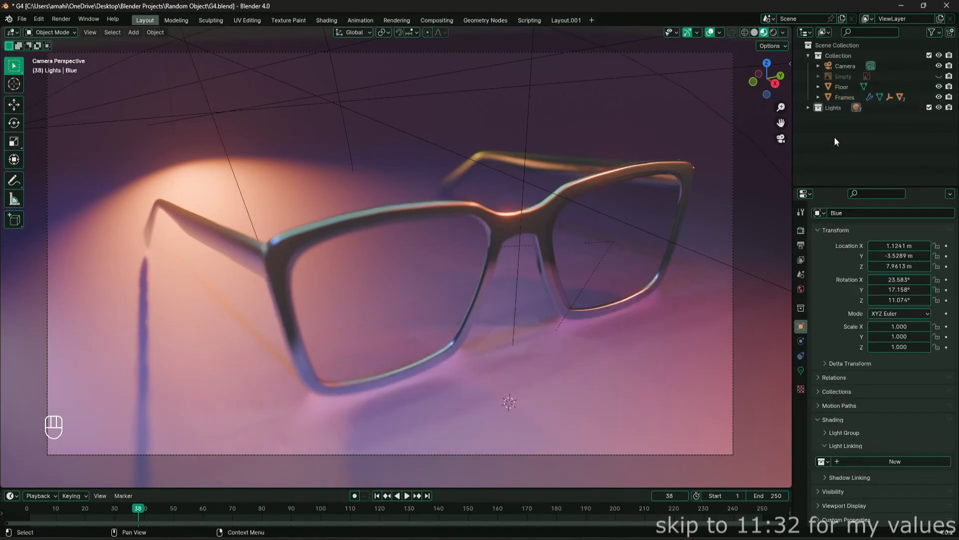
drag(843, 87, 850, 48)
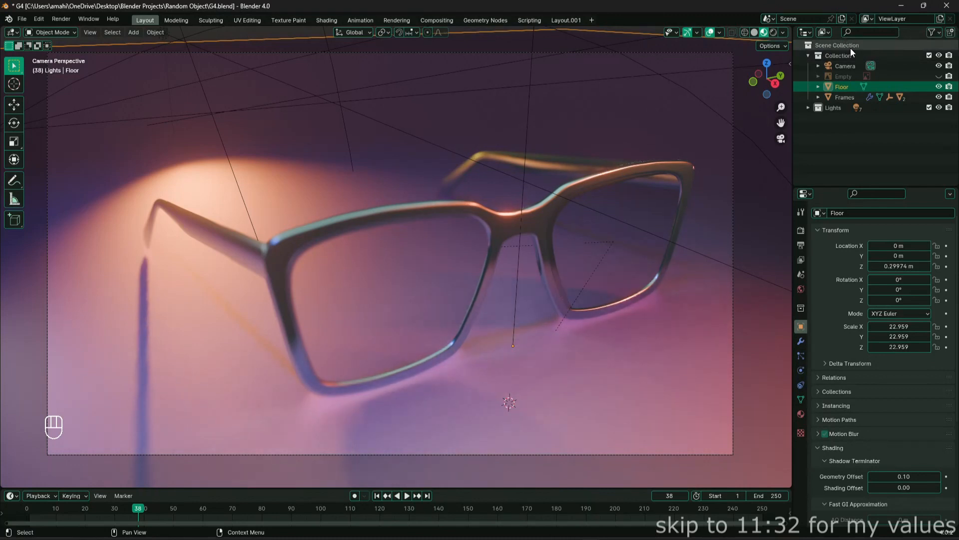
drag(838, 87, 843, 139)
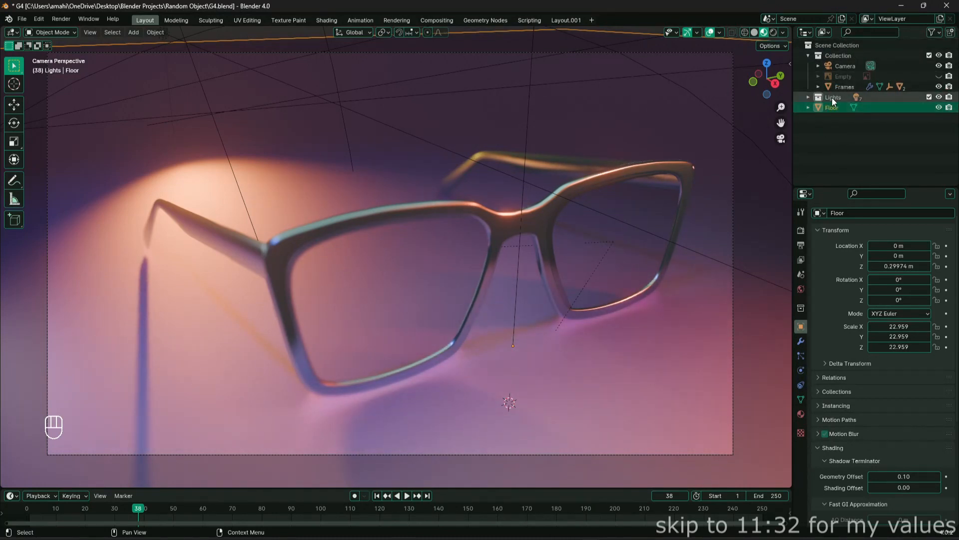
drag(838, 67, 833, 130)
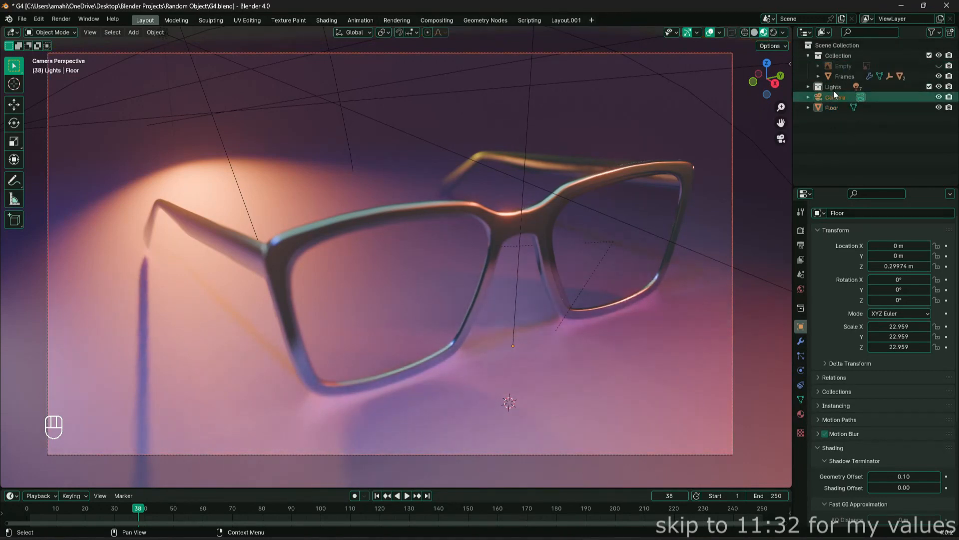
Assign Collection as the Blue light's light linking collection so it affects only the glasses objects
click(829, 88)
click(808, 86)
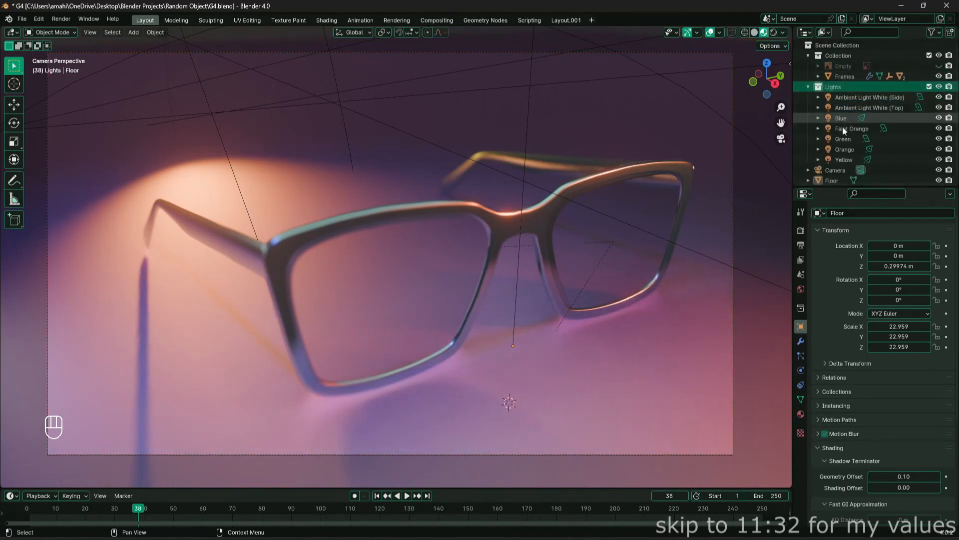
click(838, 119)
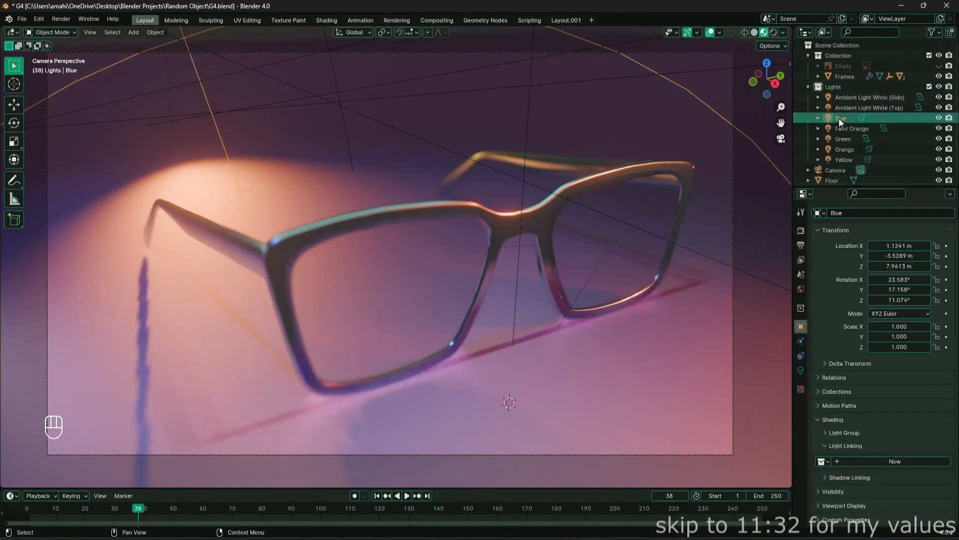
click(822, 461)
click(844, 339)
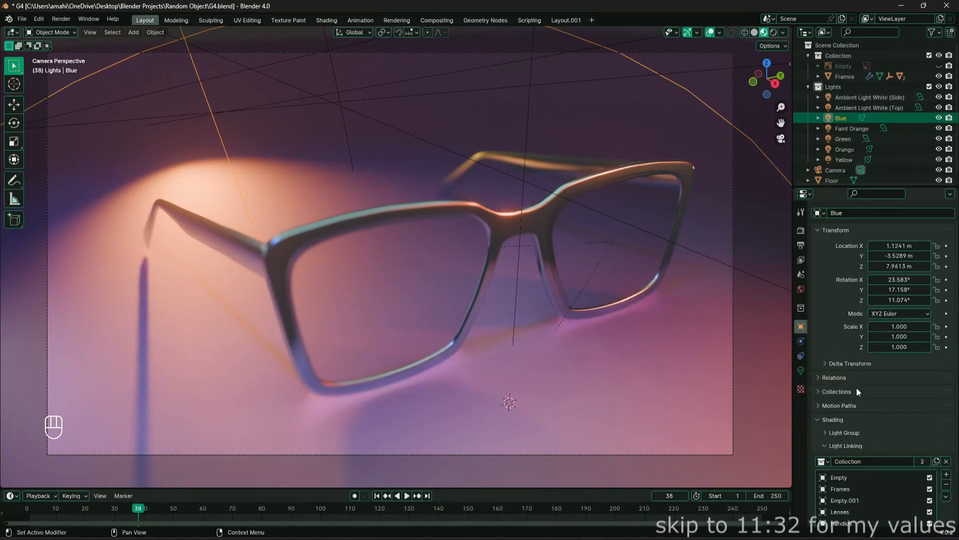
Preview the Blue light's linking in rendered shading, and return to material preview
scroll(857, 388, down, 3)
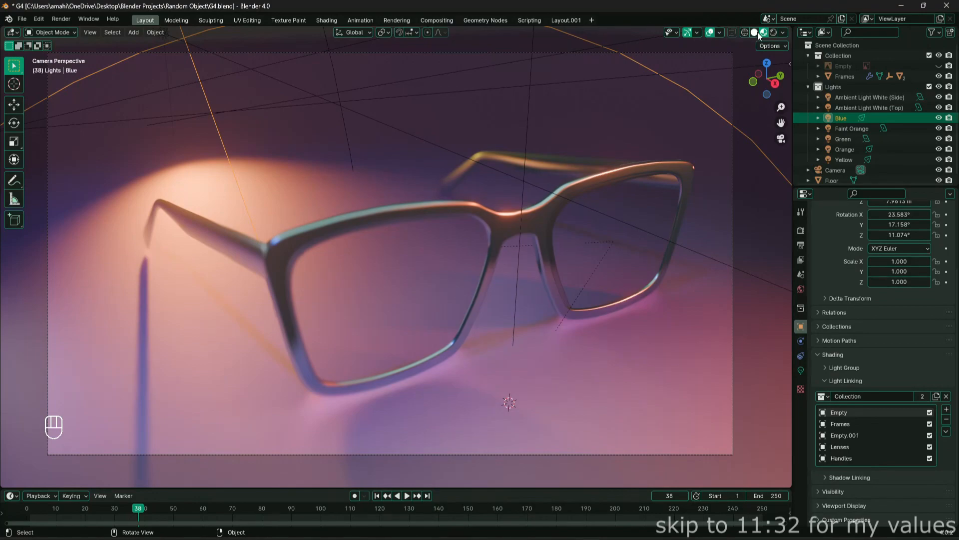
click(773, 33)
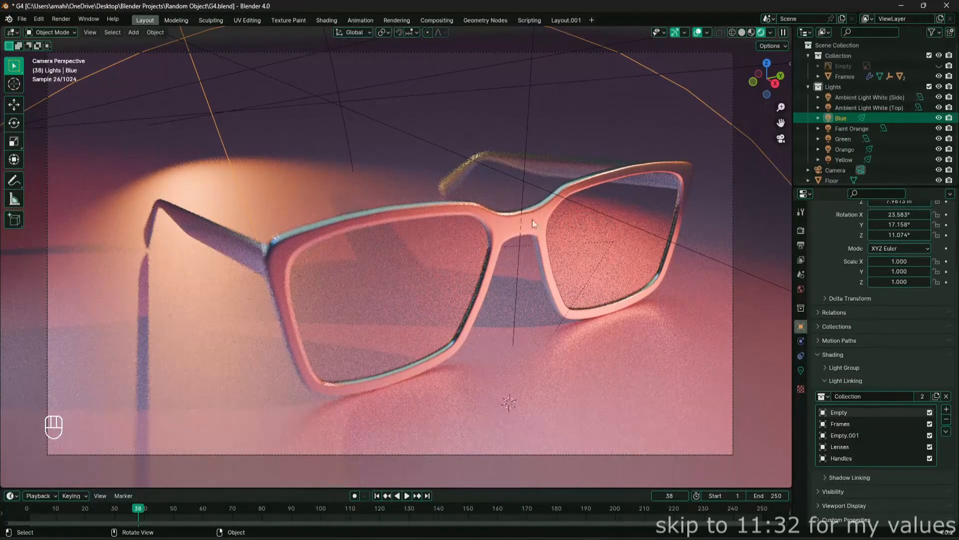
click(752, 33)
Assign Collection as the light linking collection of the Faint Orange, Green, Orange and Yellow lights and preview the rendered result
click(834, 128)
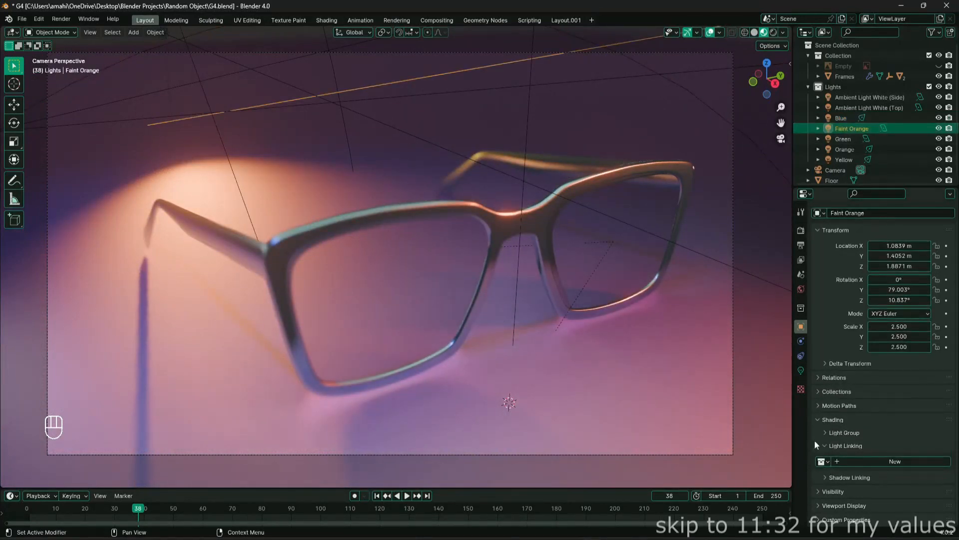
click(823, 461)
click(844, 339)
click(843, 139)
click(823, 461)
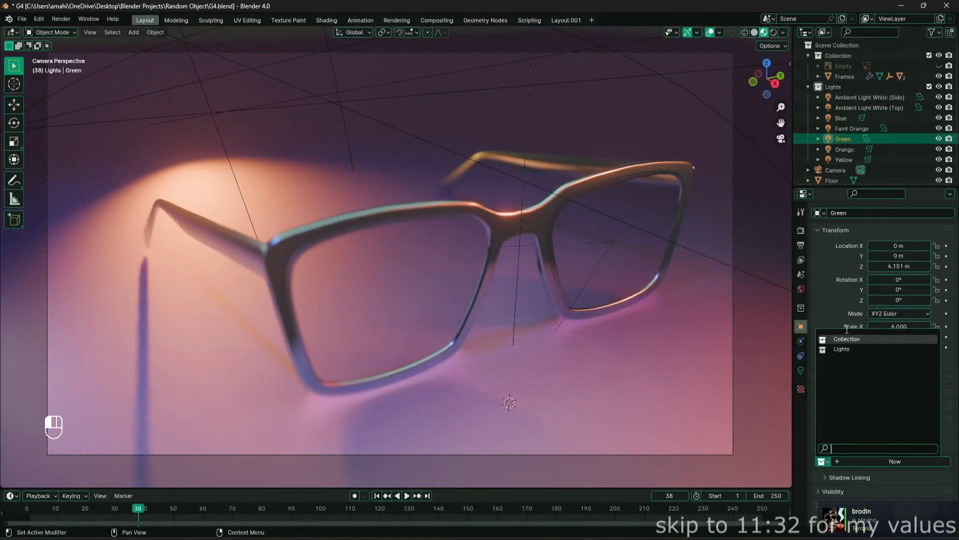
click(845, 340)
click(823, 460)
click(844, 159)
click(823, 460)
click(849, 339)
click(773, 32)
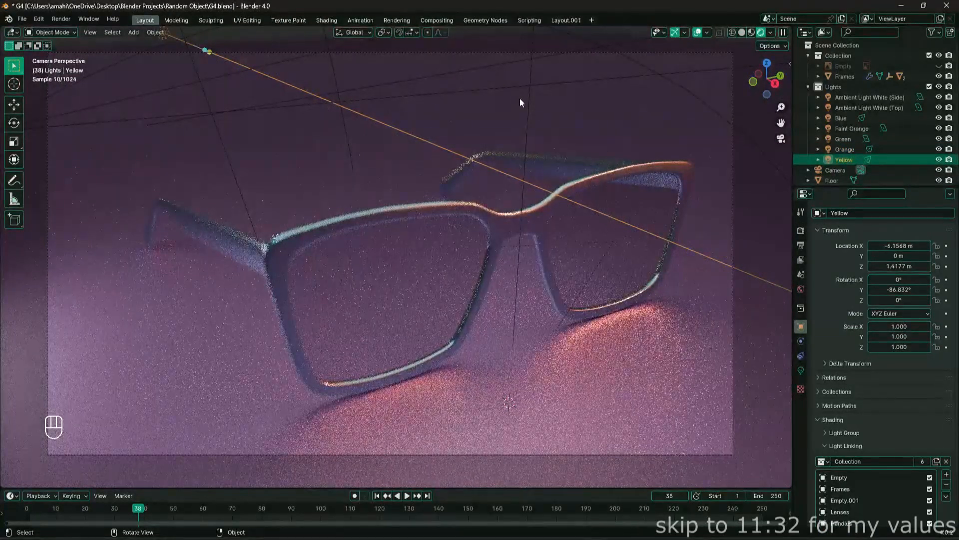
click(658, 88)
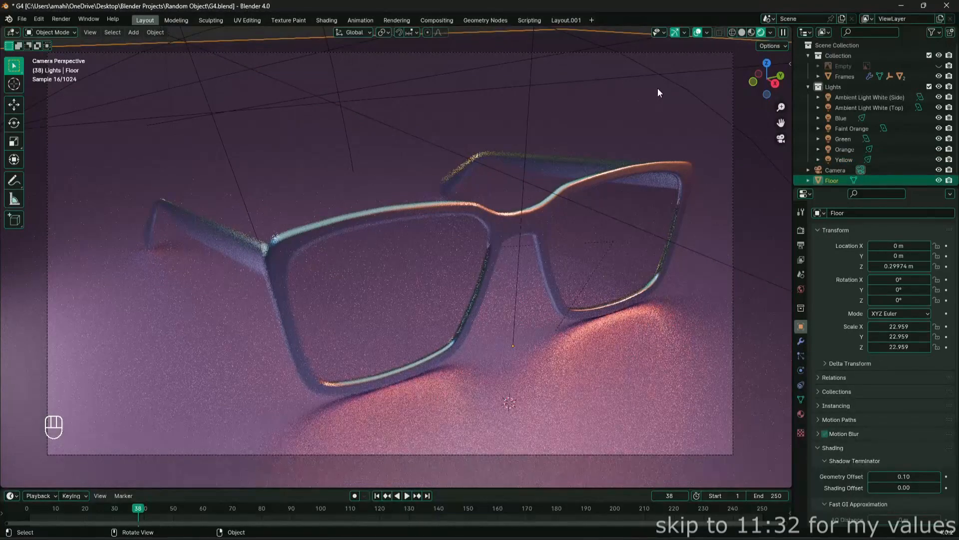
Move the Ambient Light White (Side) along Y to about -2.82 m in the top view
click(869, 107)
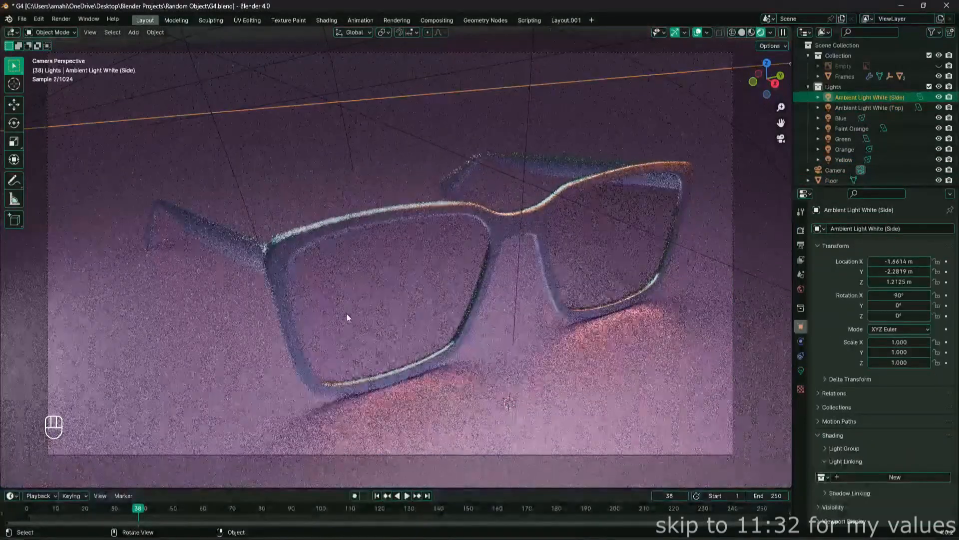
key(KP_0)
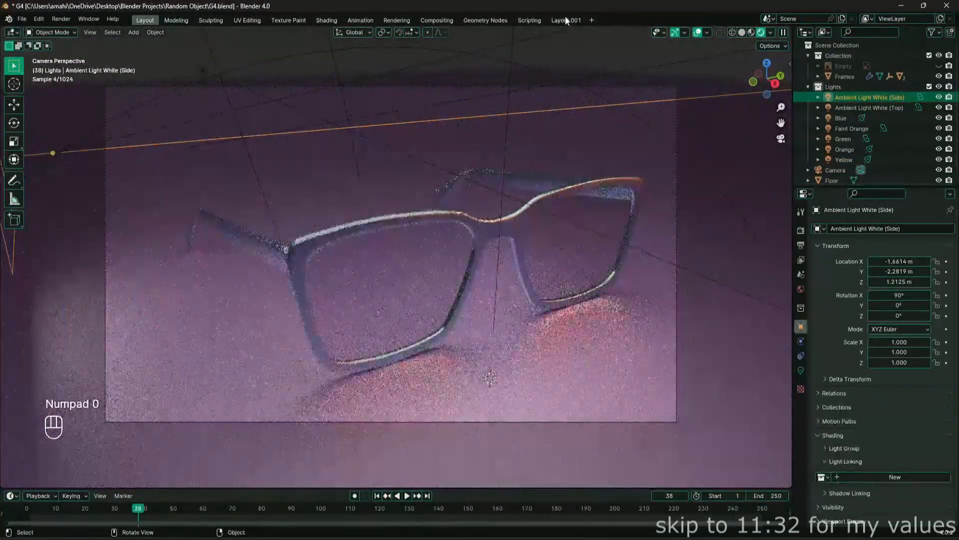
click(566, 21)
click(341, 33)
middle_drag(630, 402, 568, 350)
key(KP_7)
scroll(568, 349, up, 3)
key(g)
key(y)
click(578, 368)
scroll(577, 368, up, 1)
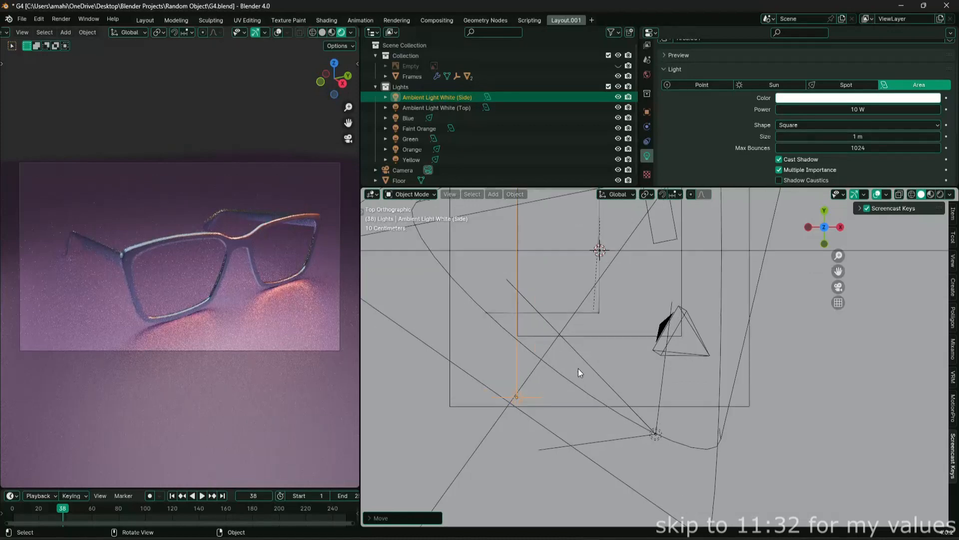
Set the power of Ambient Light White (Side) to 25 W and return to the Layout workspace
click(869, 110)
text(2)
key(Return)
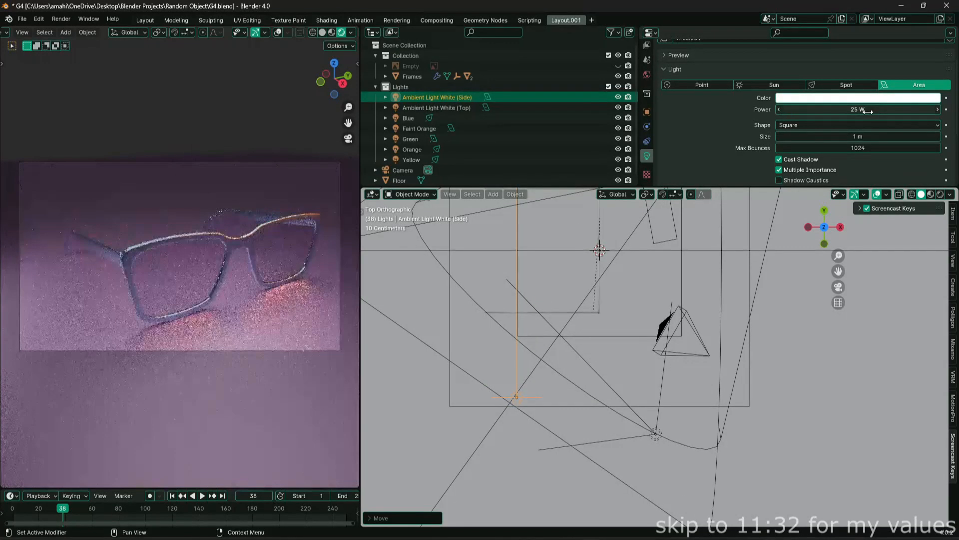
key(ctrl+Page_Down)
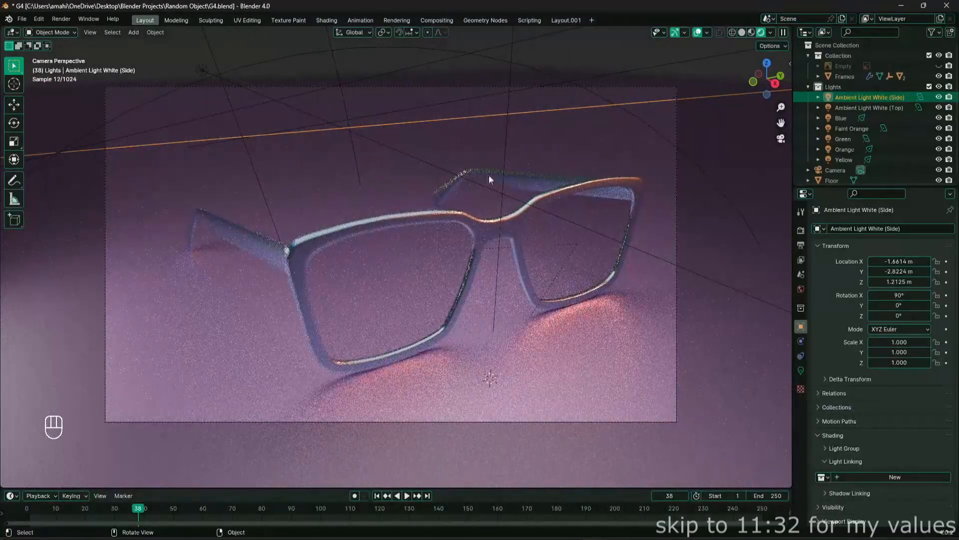
Add a UV sphere in material preview, raise it to about 0.89 m and scale it down to 0.126
click(751, 32)
key(shift+a)
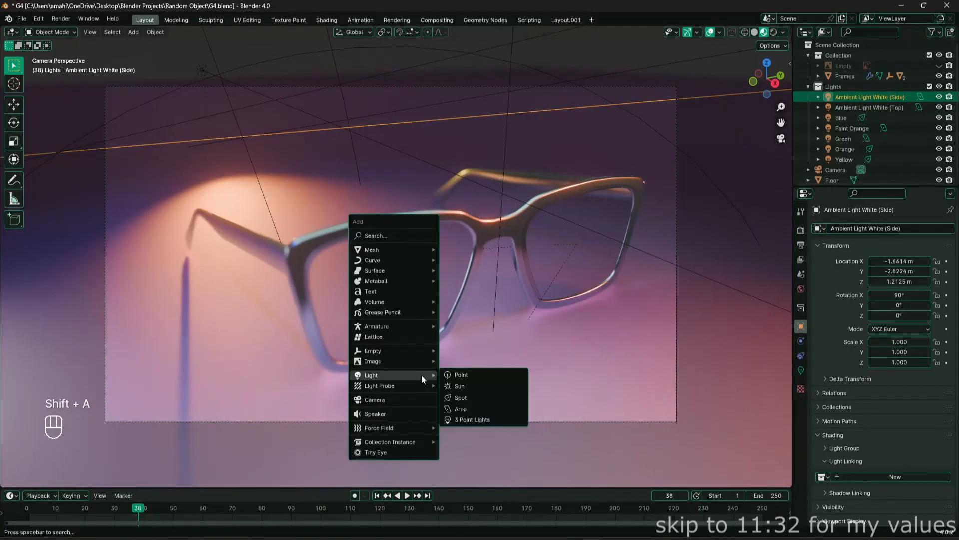
mouse_move(400, 250)
click(472, 280)
key(g)
key(z)
click(562, 240)
right_click(558, 244)
click(554, 244)
key(s)
click(583, 180)
Reshape the sphere into a small upright ellipsoid with scale 0.021 in X and Y and 0.053 in Z
key(s)
key(shift+x)
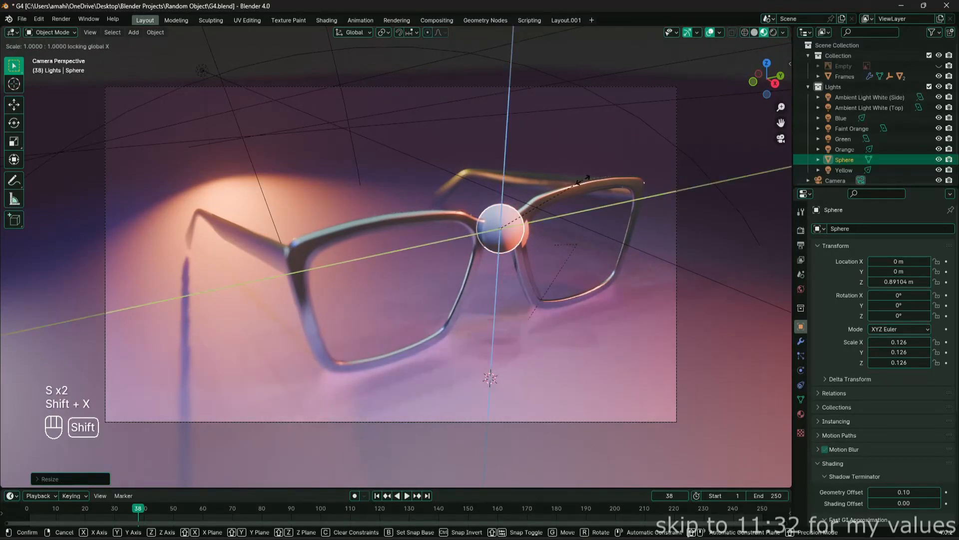
key(s)
key(shift+y)
key(s)
key(shift+z)
key(s)
Move the ellipsoid to the frame's outer upper corner, at about -1.15 m in Y and 0.97 m in Z
key(g)
key(x)
key(y)
click(325, 242)
alt+middle_drag(350, 240, 423, 289)
scroll(540, 239, up, 4)
scroll(524, 304, up, 5)
key(g)
key(z)
click(534, 290)
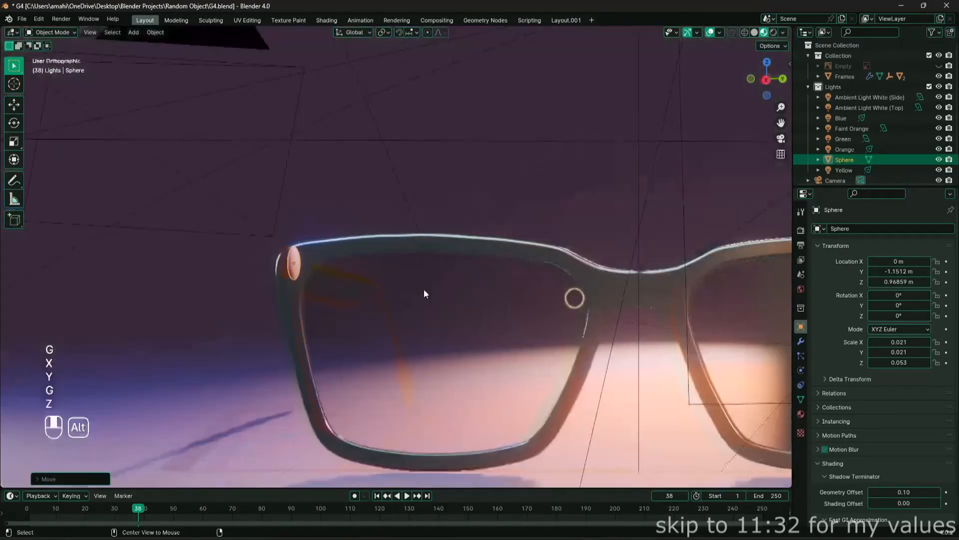
Fine-tune the ellipsoid to about Y -1.162 m and Z 0.945 m, and shrink it to scale 0.016, 0.016, 0.039
shift+middle_drag(320, 270, 459, 275)
scroll(461, 275, up, 6)
key(g)
key(z)
click(504, 288)
key(g)
key(y)
click(495, 280)
key(s)
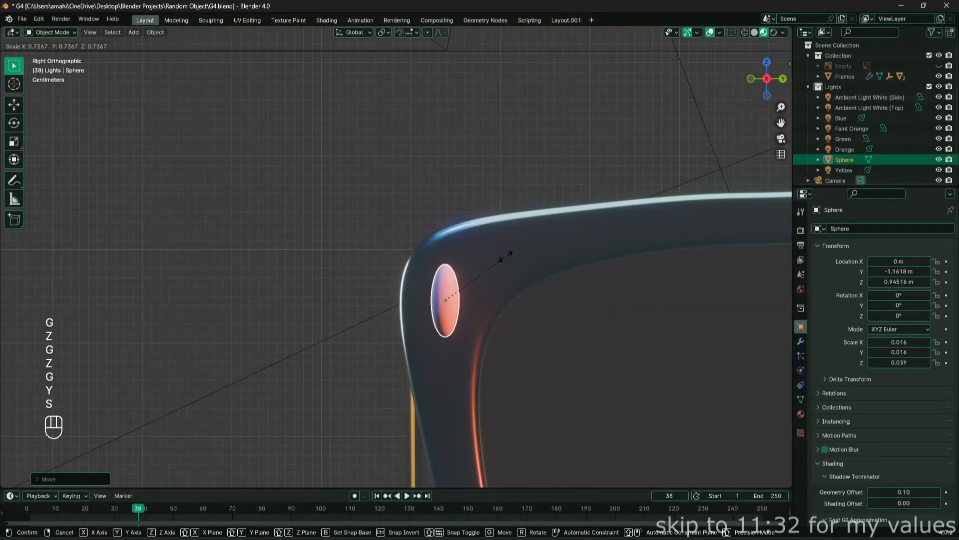
click(503, 260)
Add a Mirror modifier to the sphere
middle_drag(463, 311, 653, 315)
scroll(654, 308, up, 1)
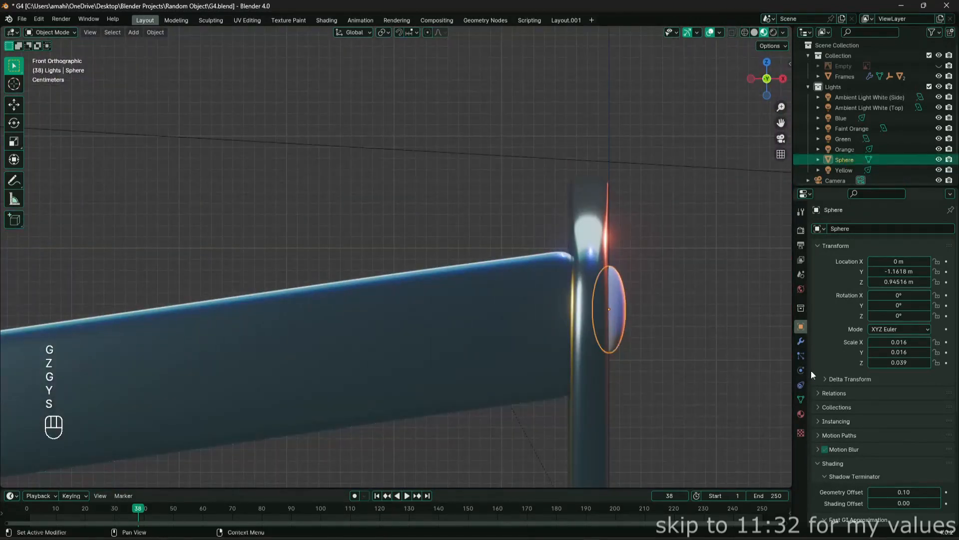
click(801, 340)
click(850, 229)
mouse_move(825, 268)
click(901, 341)
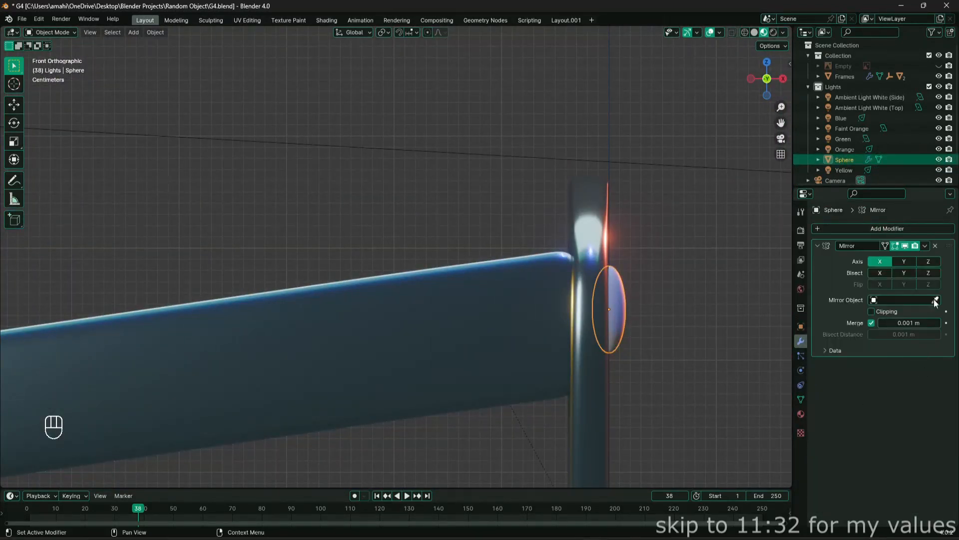
Set Empty.001 as the sphere's mirror object and mirror it on the Y axis only
click(818, 77)
click(841, 108)
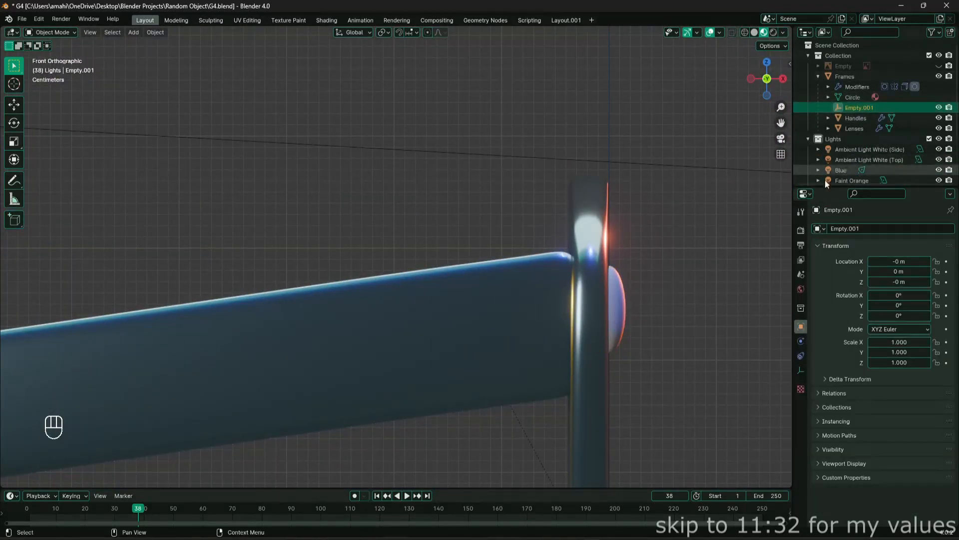
click(618, 309)
click(936, 300)
click(859, 107)
scroll(634, 290, down, 3)
key(KP_0)
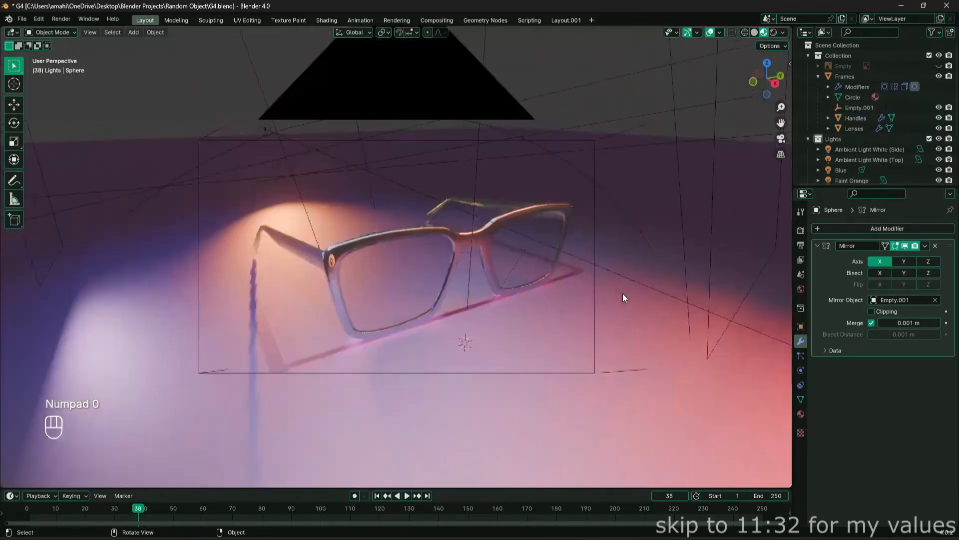
click(903, 261)
click(880, 261)
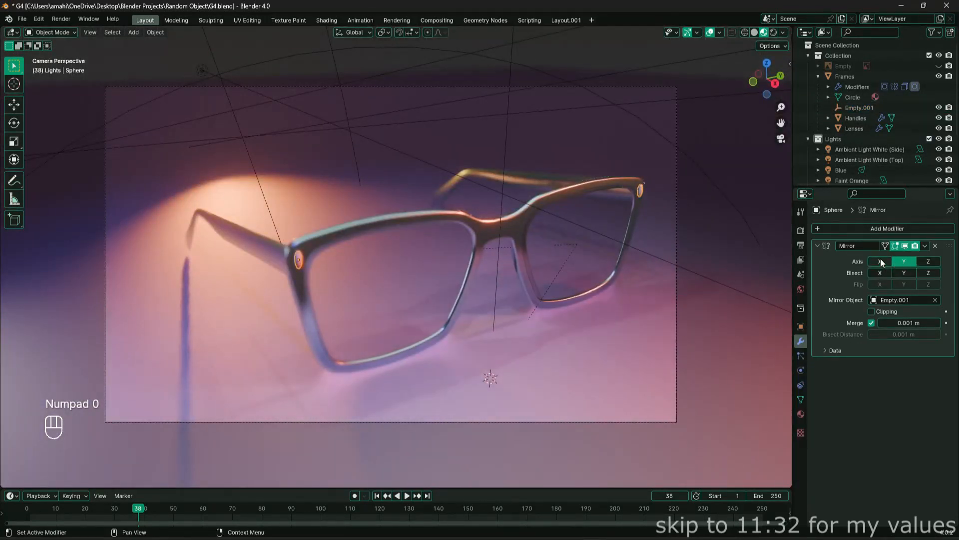
Give the sphere a material with Metallic 1.000 and Roughness 0.000
click(803, 413)
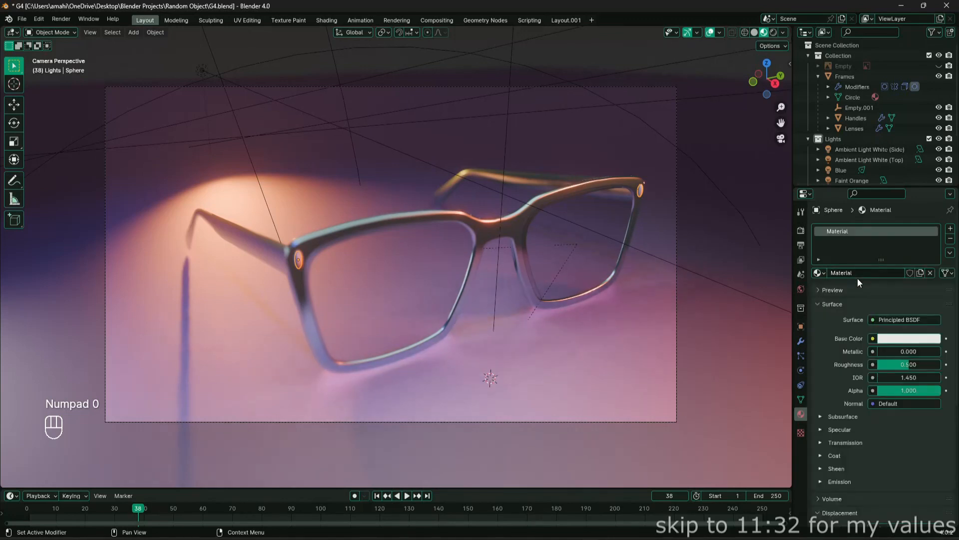
drag(903, 354, 925, 354)
drag(918, 365, 878, 364)
click(538, 148)
Rotate the sphere 90° about the X axis so the stud lies horizontally on the frame
scroll(515, 216, up, 2)
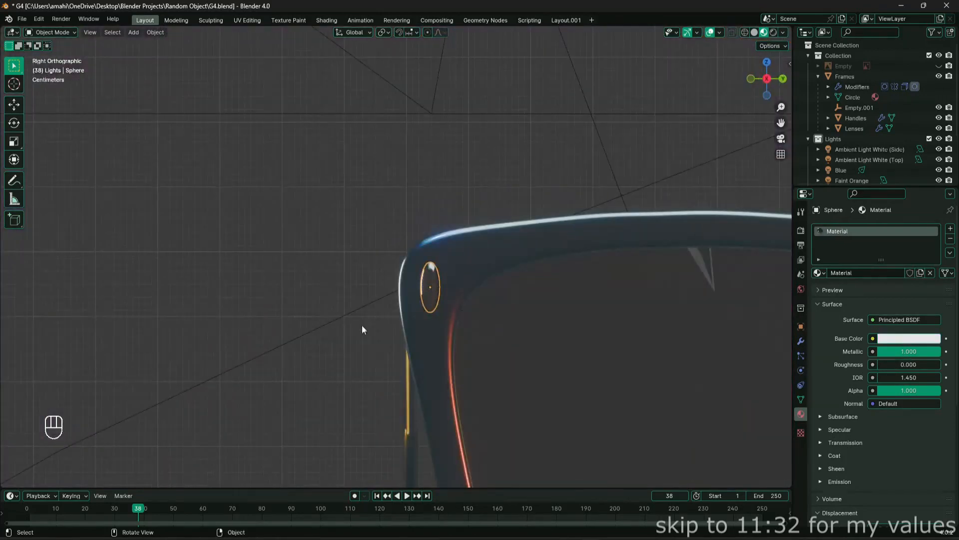
scroll(361, 330, up, 2)
key(r)
key(x)
right_click(522, 399)
text(rx90)
key(KP_Enter)
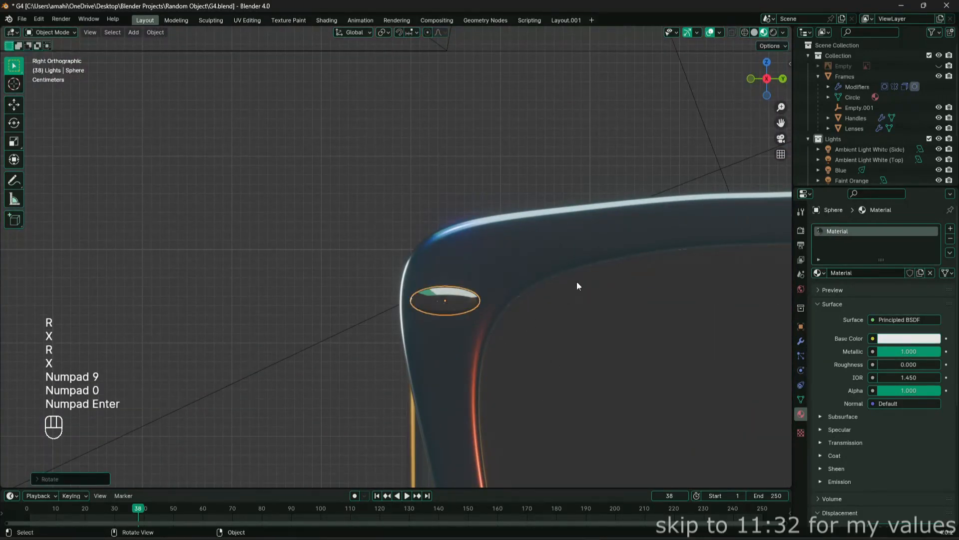
Scale the horizontal stud along Y and check it from the camera view
key(s)
key(x)
key(y)
click(554, 283)
key(KP_0)
key(g)
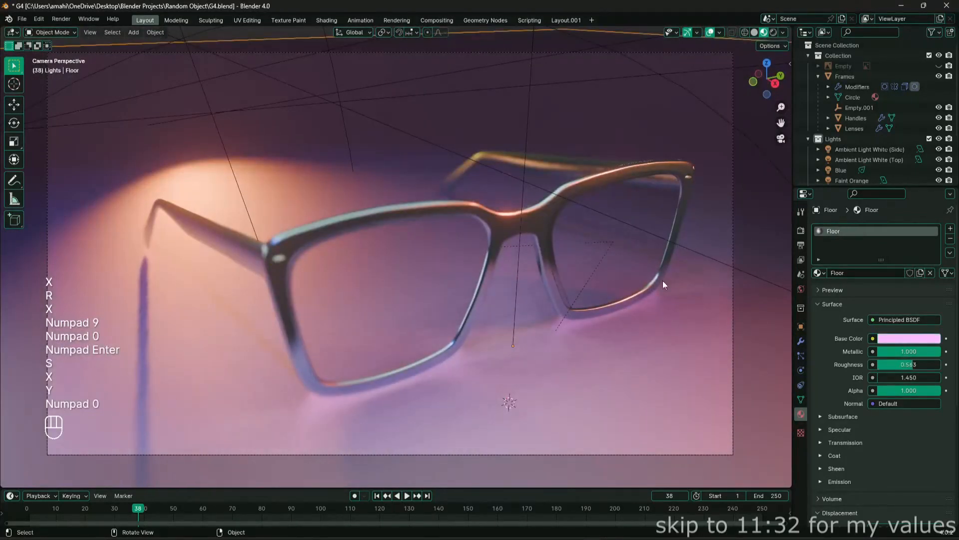
Resize the stud to scale 0.020, 0.020, 0.041 and reposition it at about Y -1.15 m and Z 0.966 m
middle_click(358, 290)
click(361, 283)
alt+middle_drag(380, 284, 475, 290)
scroll(477, 291, up, 3)
key(s)
key(g)
key(x)
key(y)
click(608, 321)
key(s)
key(g)
key(y)
click(631, 325)
key(KP_0)
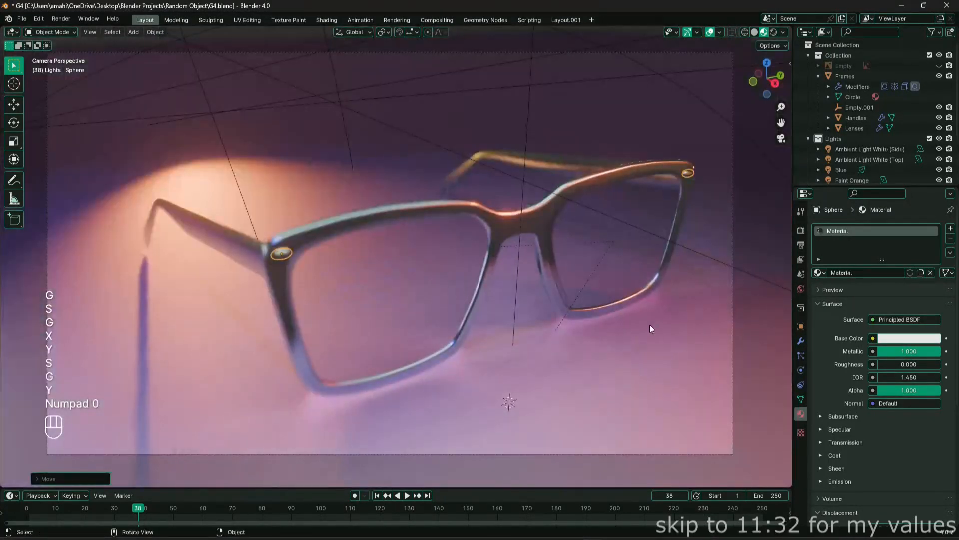
Switch to rendered shading and move the Sphere from the Lights collection into Collection
click(642, 309)
click(536, 185)
click(773, 33)
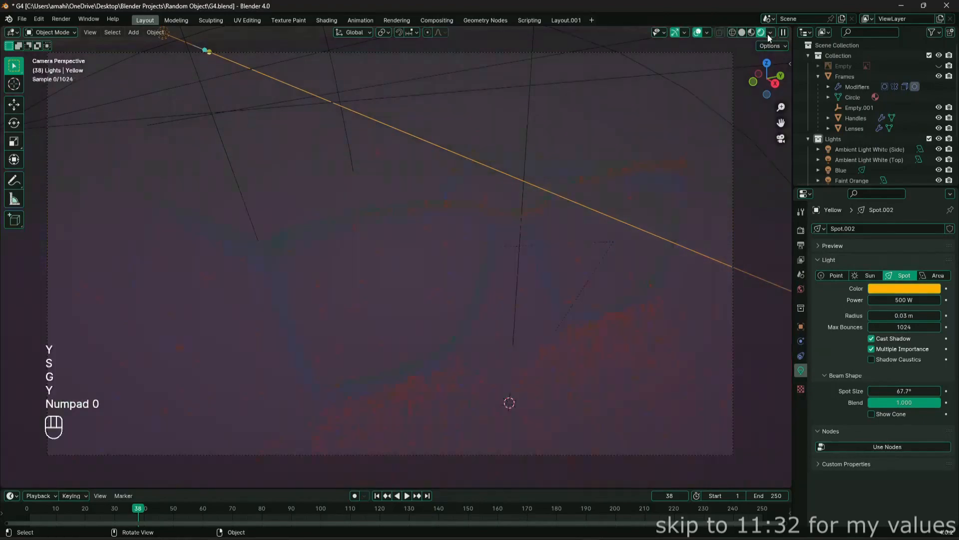
click(688, 175)
scroll(841, 181, down, 2)
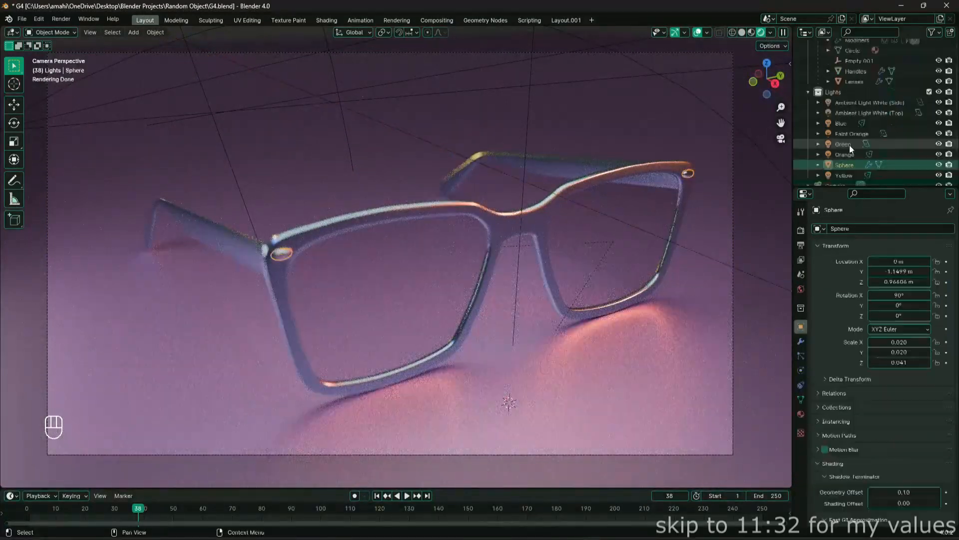
drag(842, 171, 846, 61)
Hide the viewport overlays for a clean rendered view and save the file
click(729, 133)
click(698, 33)
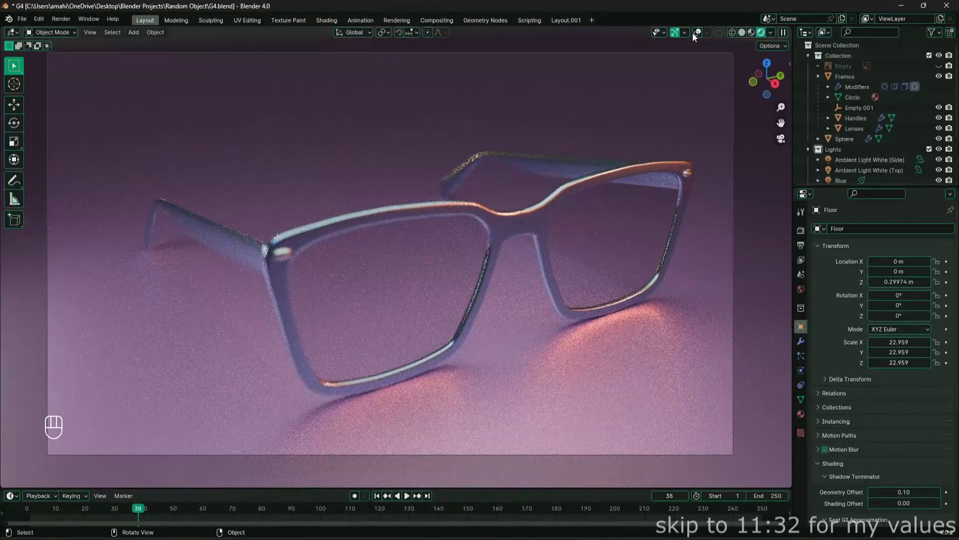
click(801, 231)
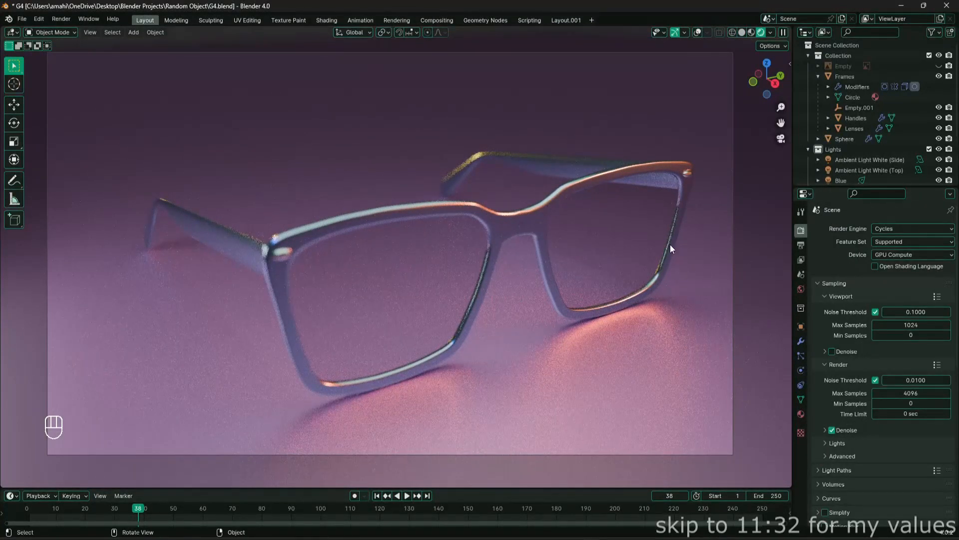
key(ctrl+s)
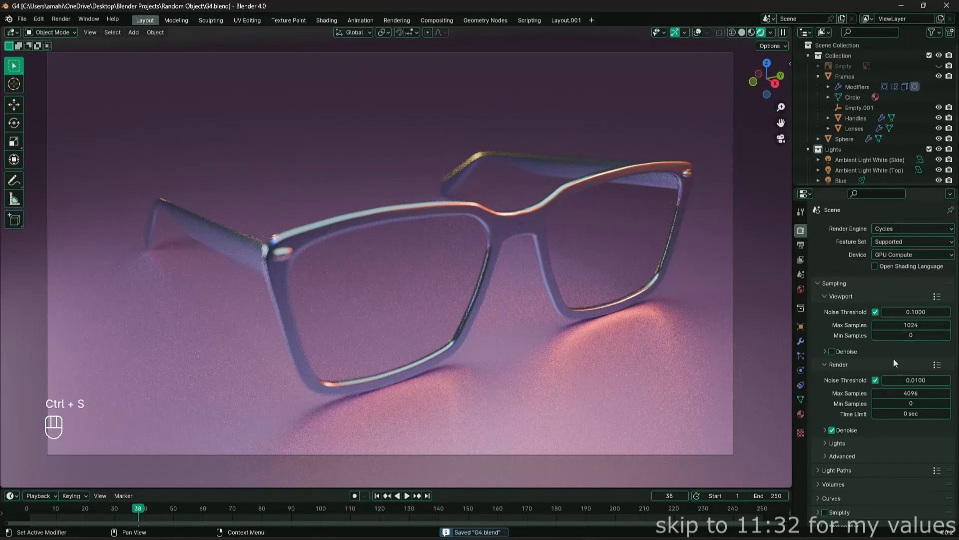
Set the final render's Noise Threshold to 0.1 and Max Samples to 256
click(915, 381)
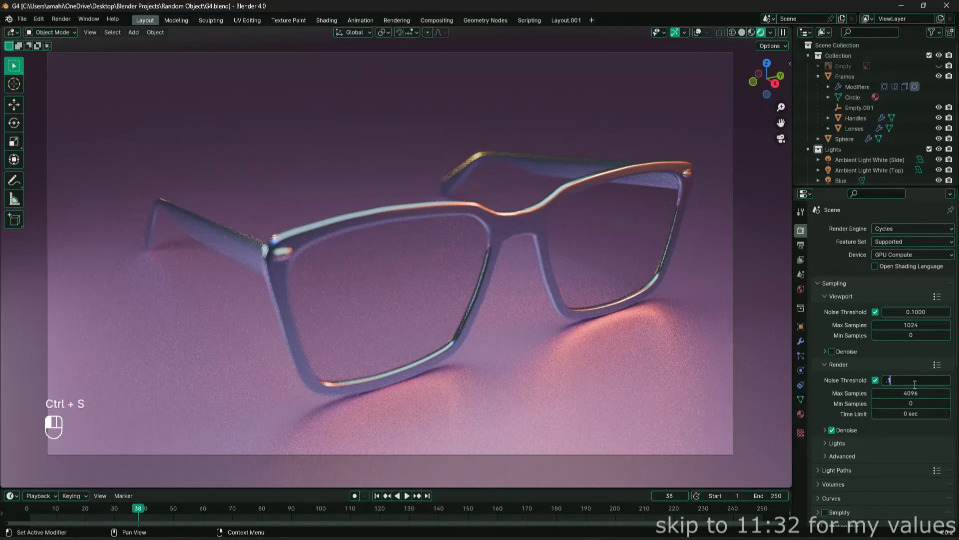
text(.1)
key(Return)
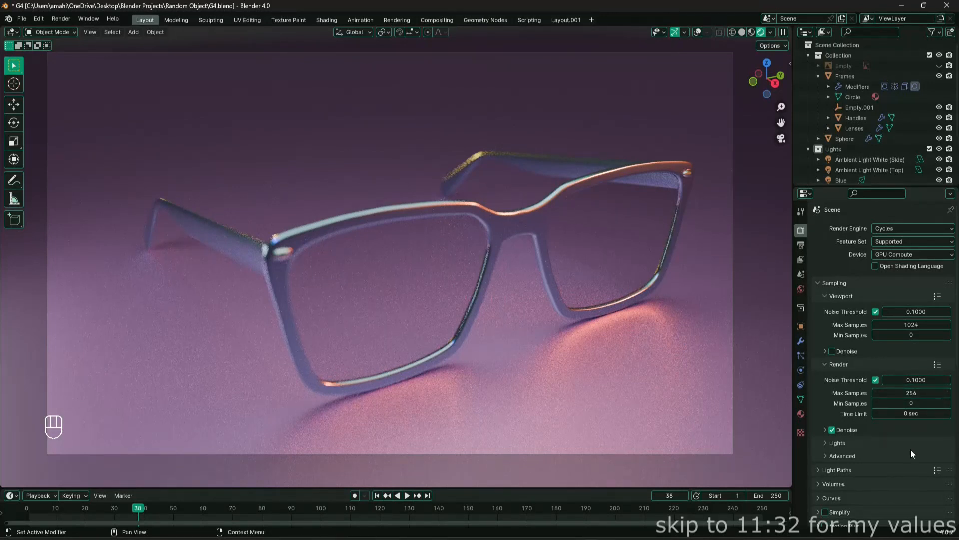
Set the PNG output to 16-bit color depth and 100% compression
click(801, 245)
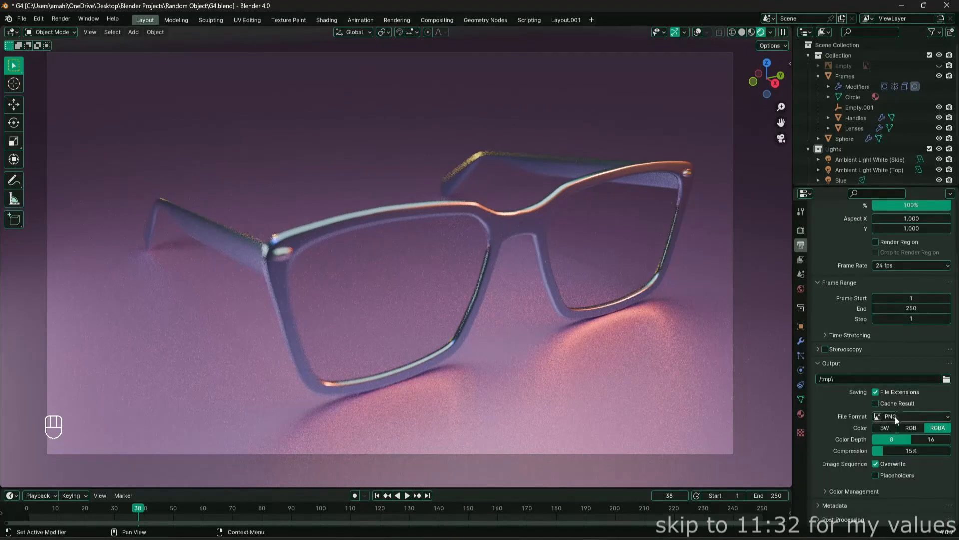
click(919, 439)
drag(901, 449, 949, 451)
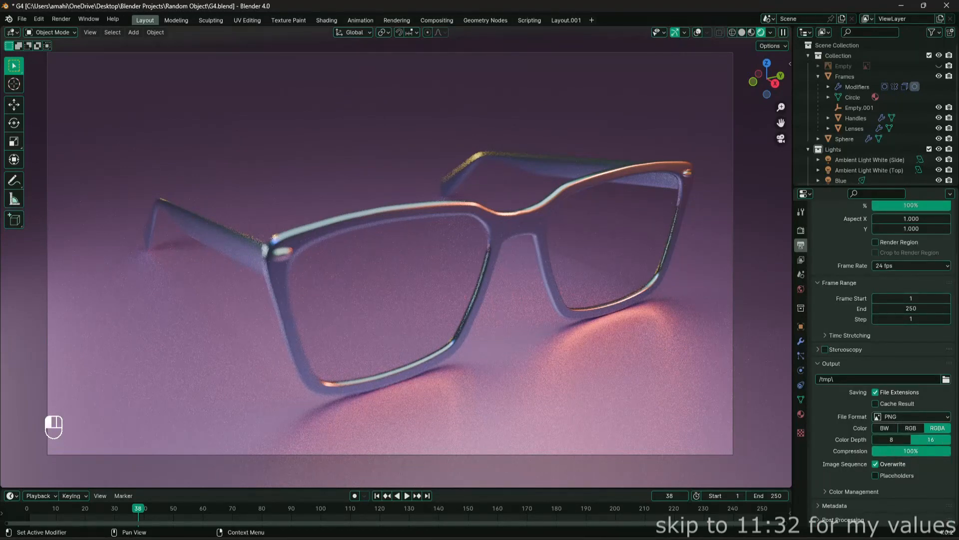
Set the render output path to the Random Object folder and exclude the reference Empty from renders
click(946, 379)
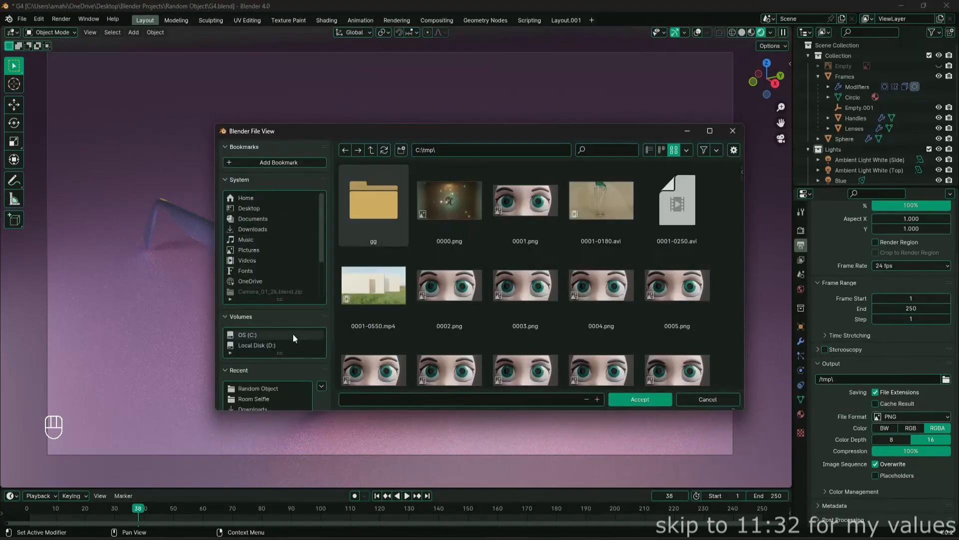
click(270, 325)
click(631, 402)
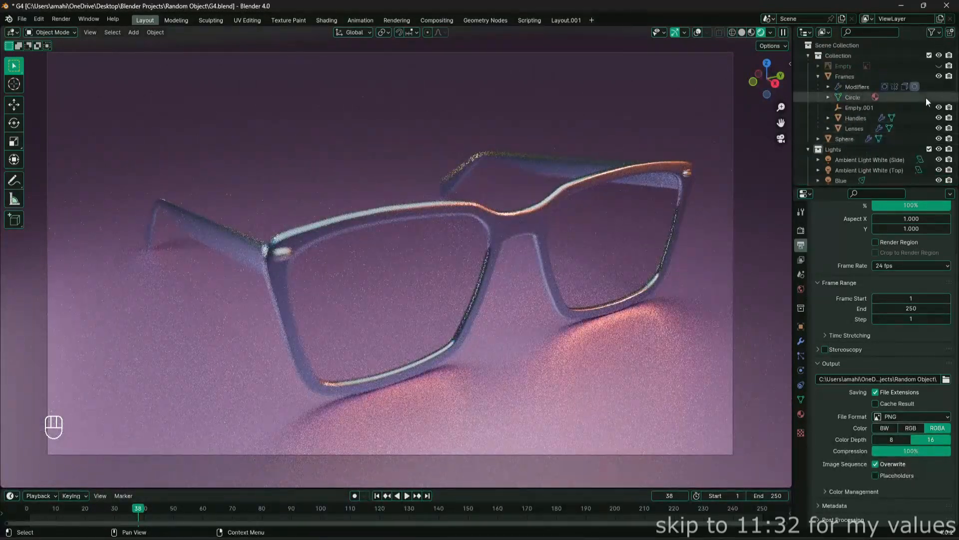
click(950, 67)
Show the overlays and try raising Ambient Light White (Side) along Z to about 0.92 m
scroll(879, 115, down, 5)
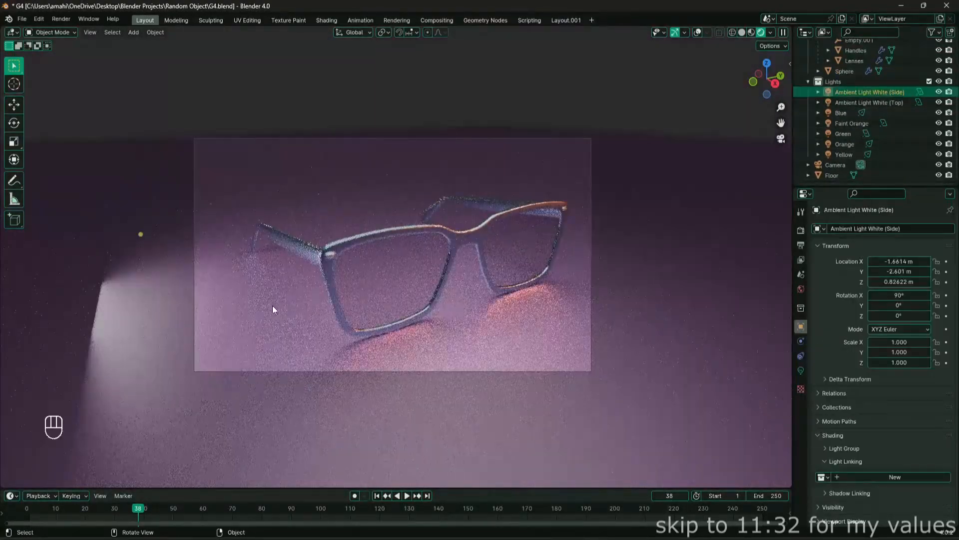
alt+middle_drag(272, 305, 380, 320)
scroll(371, 309, down, 12)
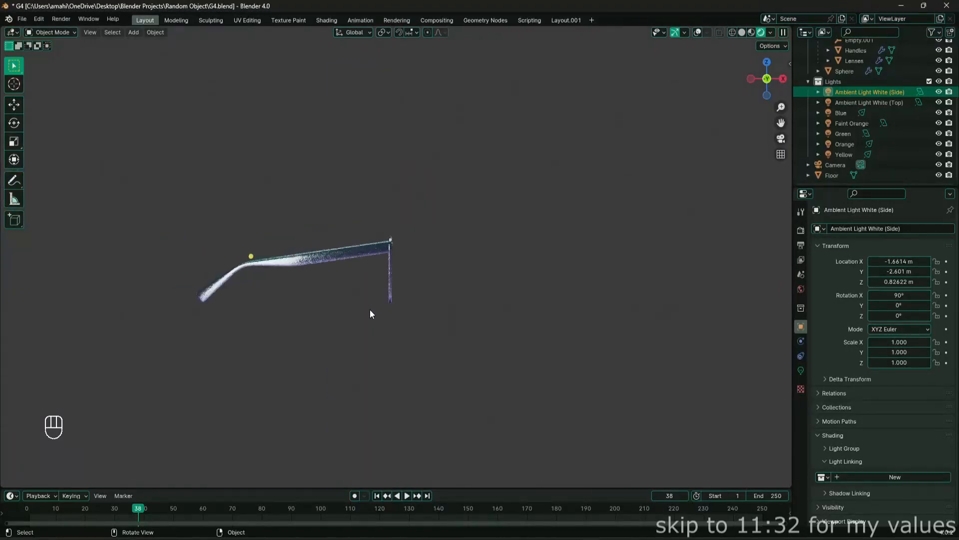
scroll(370, 310, up, 2)
click(698, 34)
shift+middle_drag(394, 316, 371, 302)
key(g)
key(z)
click(413, 332)
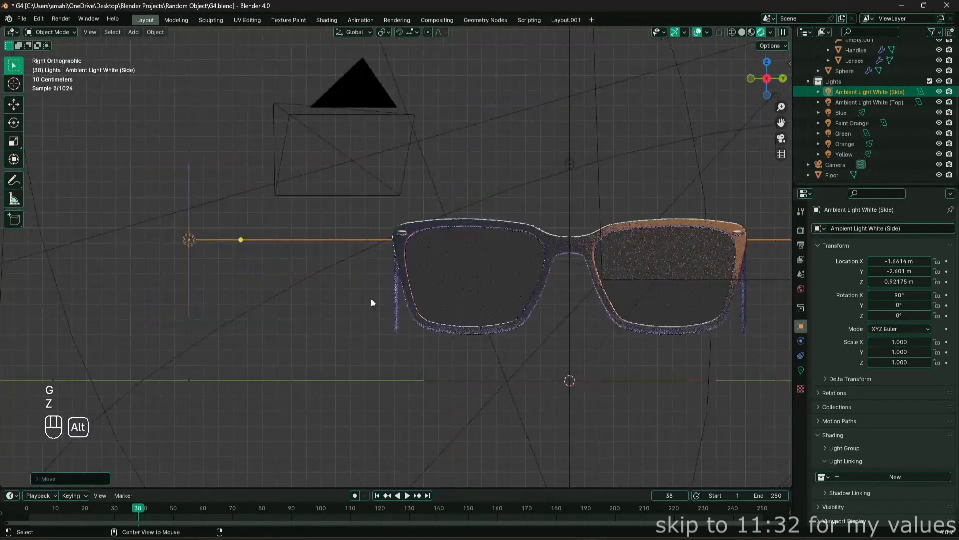
key(r)
key(y)
right_click(484, 208)
Try tilting the side ambient light to about 81.5° around X and raising it to about 1.04 m, and return to the camera view
key(r)
key(x)
click(484, 241)
key(g)
key(z)
click(462, 299)
key(r)
key(x)
click(500, 245)
key(KP_0)
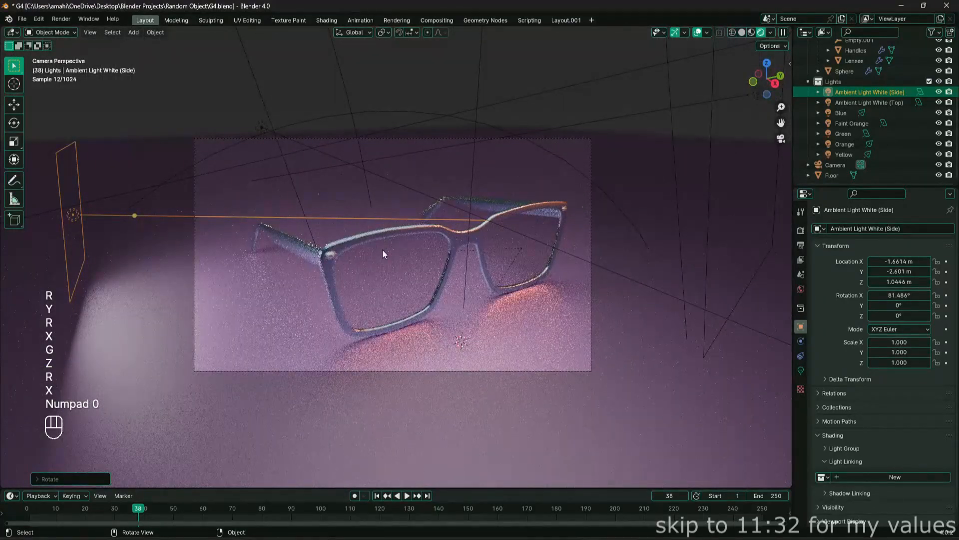
Try tilting the side ambient light further to about 77.2° around X and raising it to about 1.38 m
key(r)
key(x)
click(418, 246)
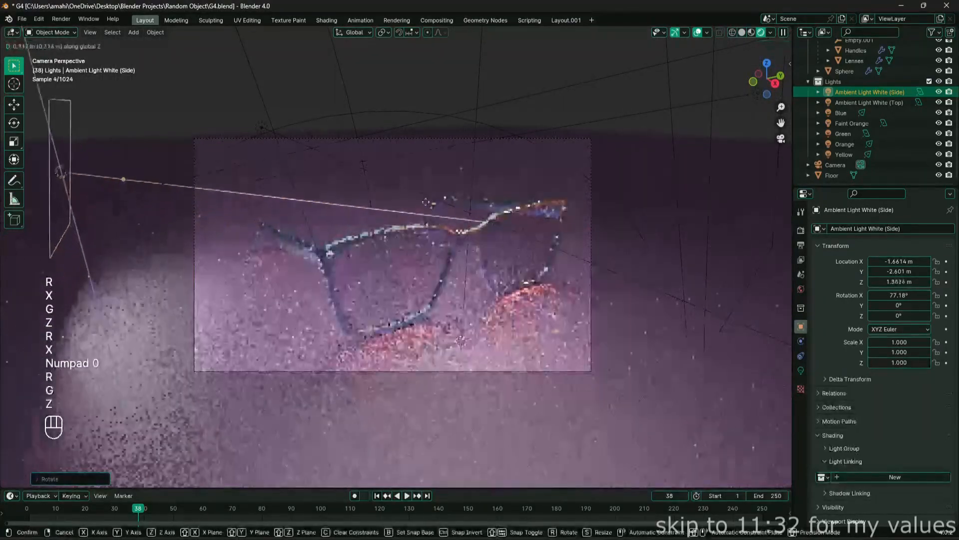
key(g)
key(z)
click(425, 201)
Try moving the side ambient light along Y to about -2.43 m, and undo the changes made to this light
key(g)
key(y)
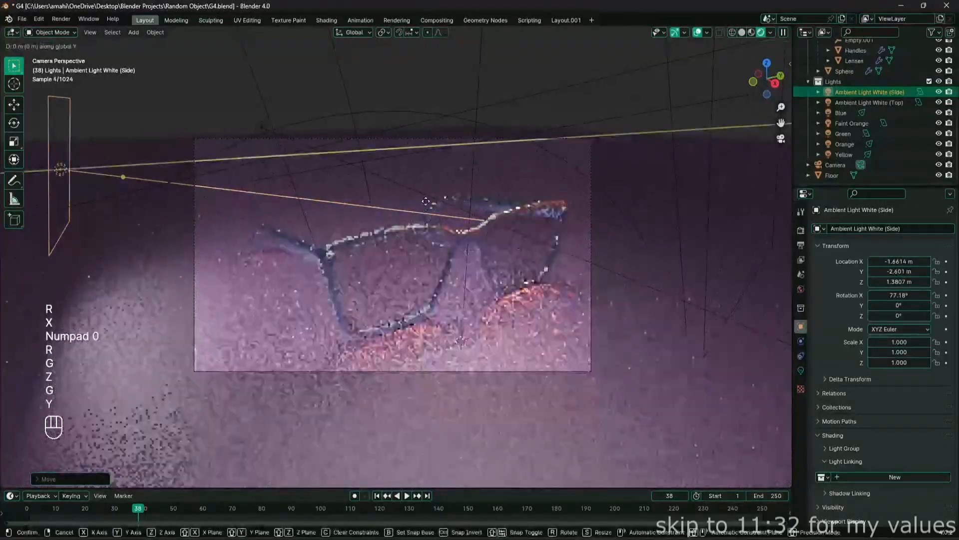
click(453, 192)
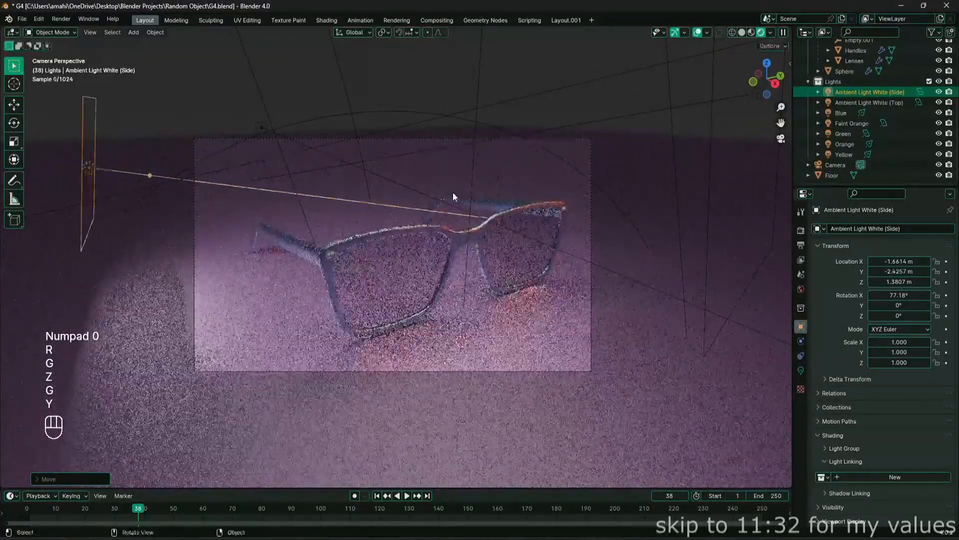
key(ctrl+z)
key(ctrl+z)
key(ctrl+z)
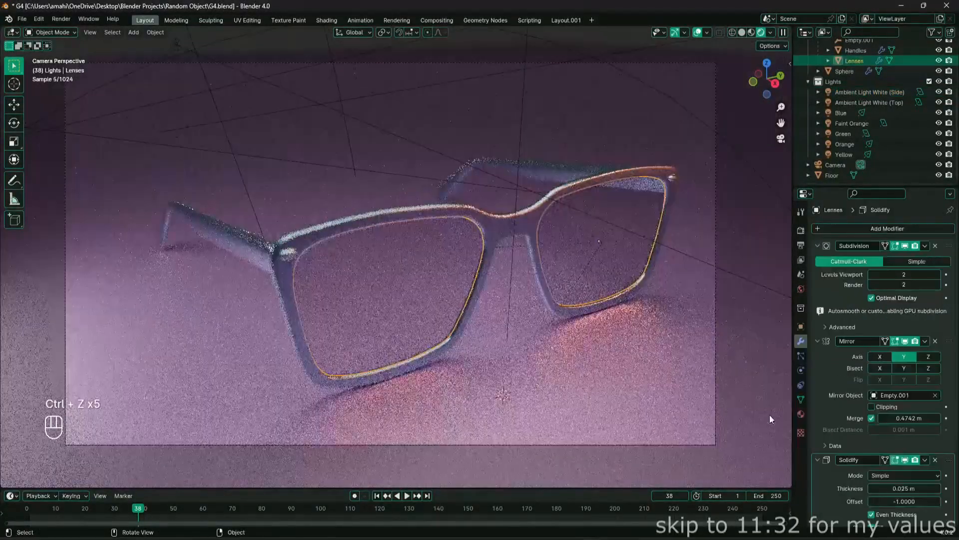
Set the Lenses material's IOR to 10.850 and hide the viewport overlays
click(801, 414)
drag(898, 379, 946, 379)
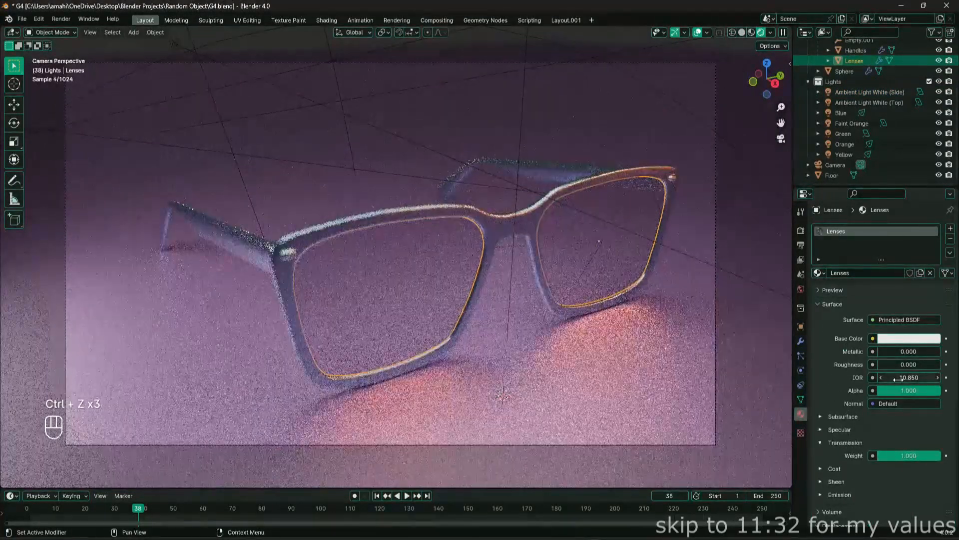
click(698, 32)
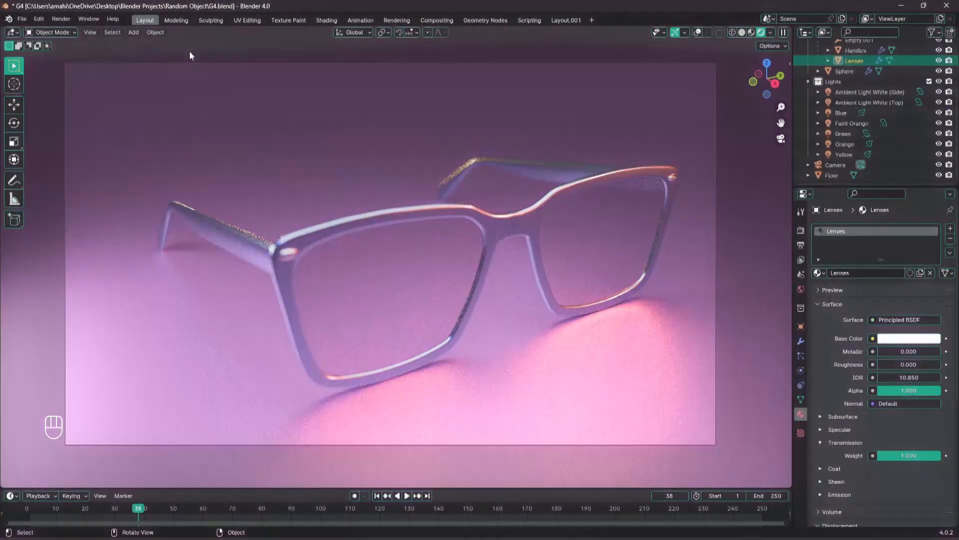
Render the still image and save it as a 16-bit RGBA PNG in the Random Object folder
click(61, 19)
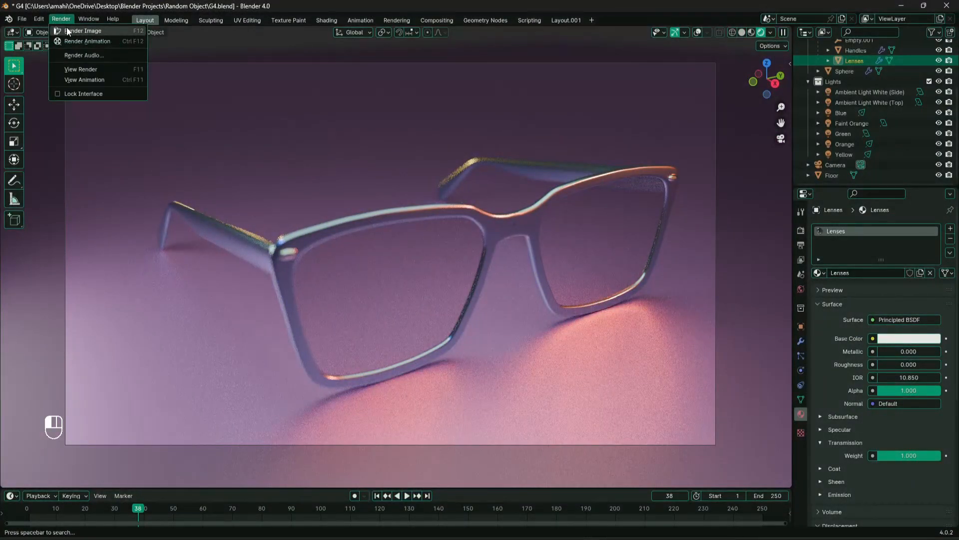
click(67, 30)
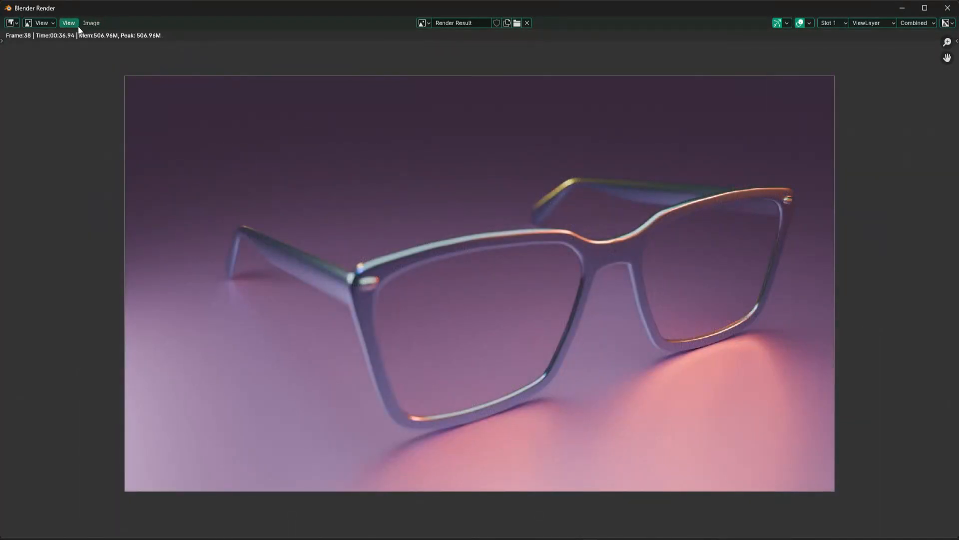
click(93, 23)
click(118, 122)
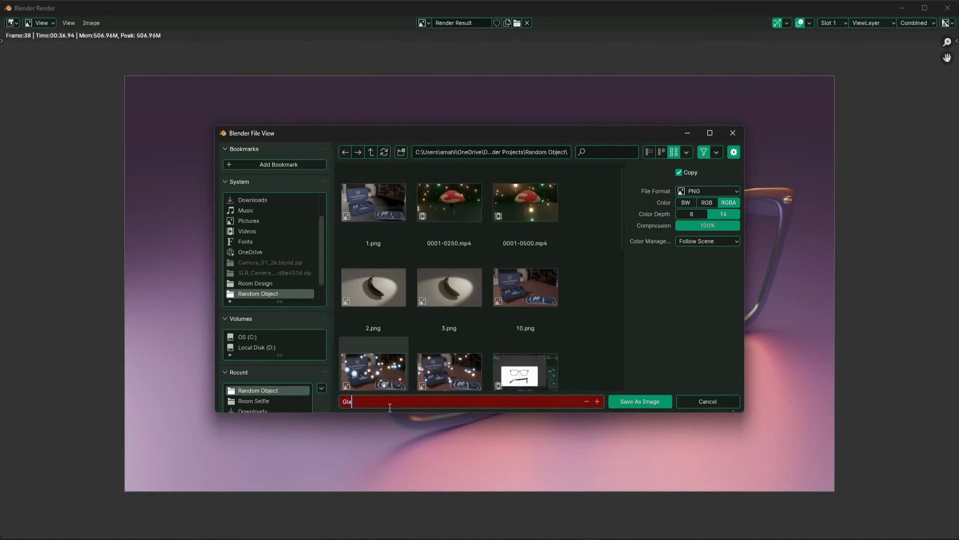
click(640, 401)
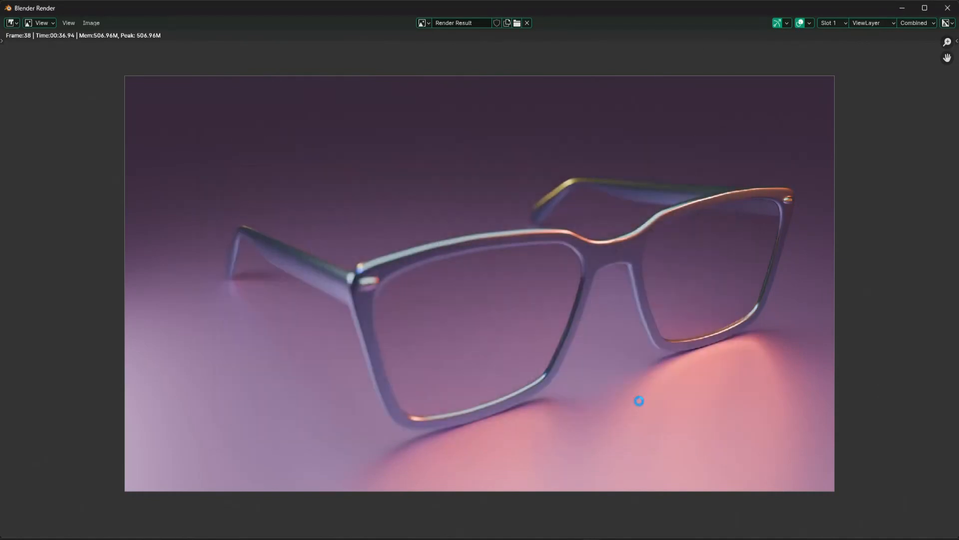